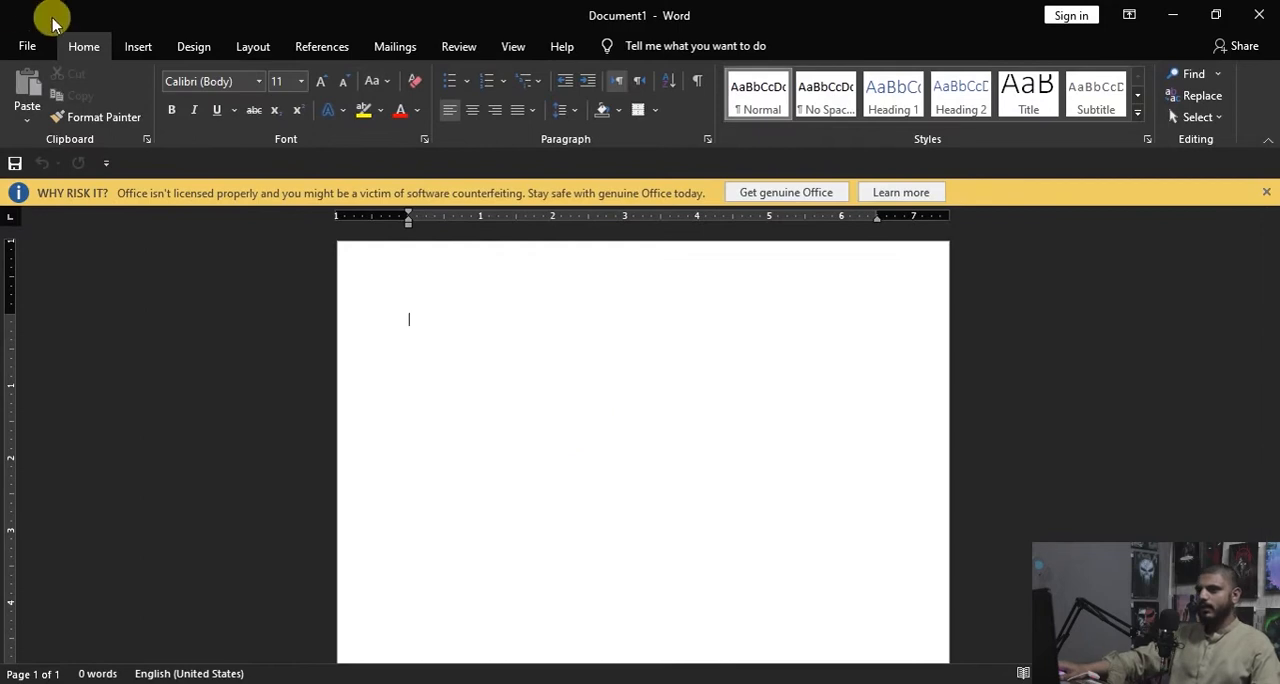
Step: Insert a table with 5 columns, 2 rows and automatic fixed column width, and delete it from the page
click(135, 47)
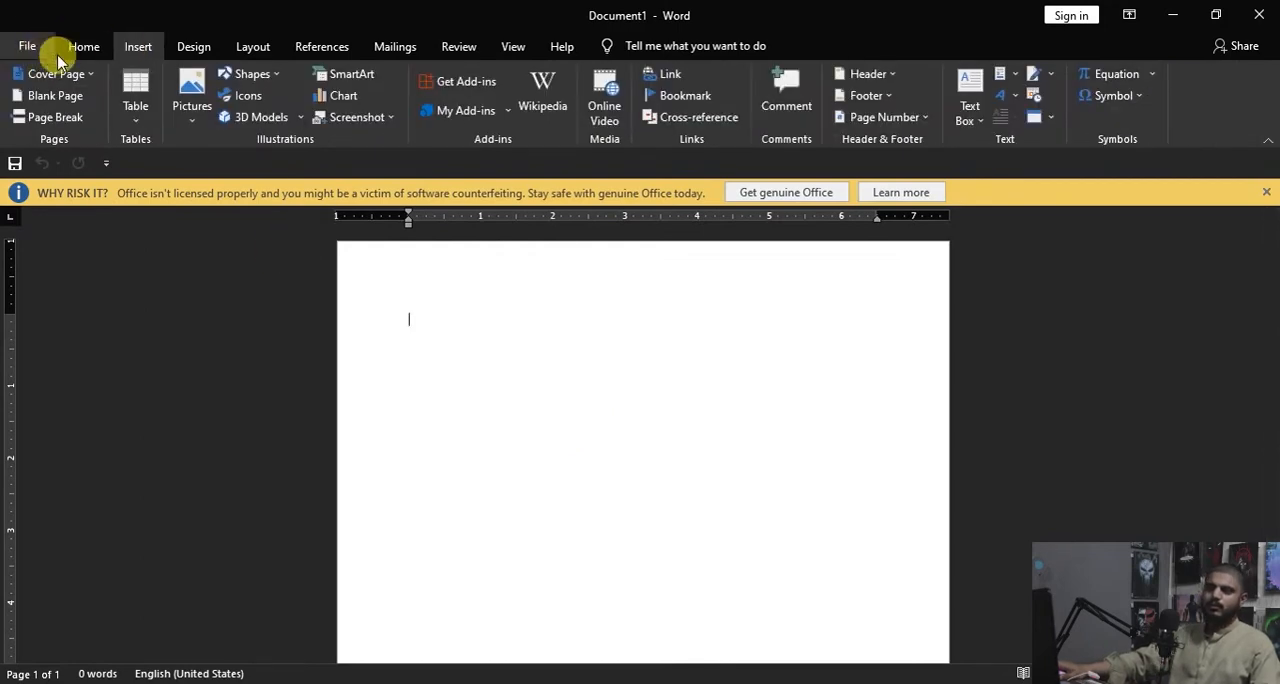
click(135, 120)
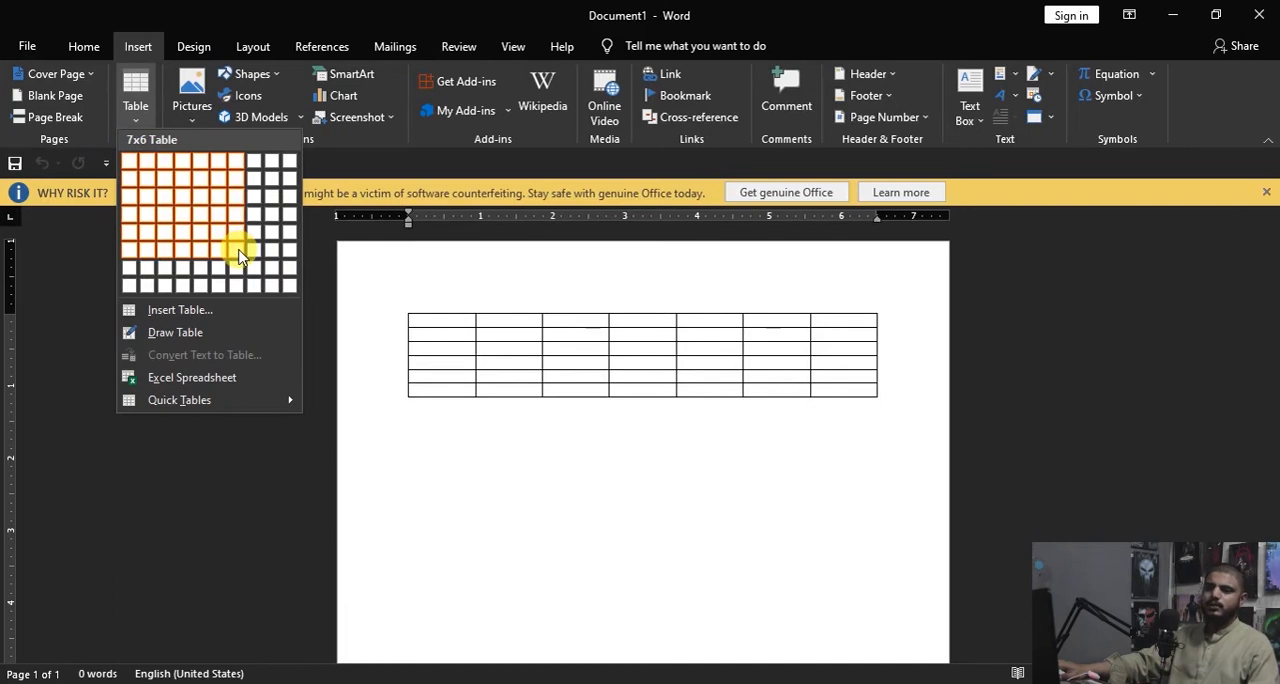
click(180, 310)
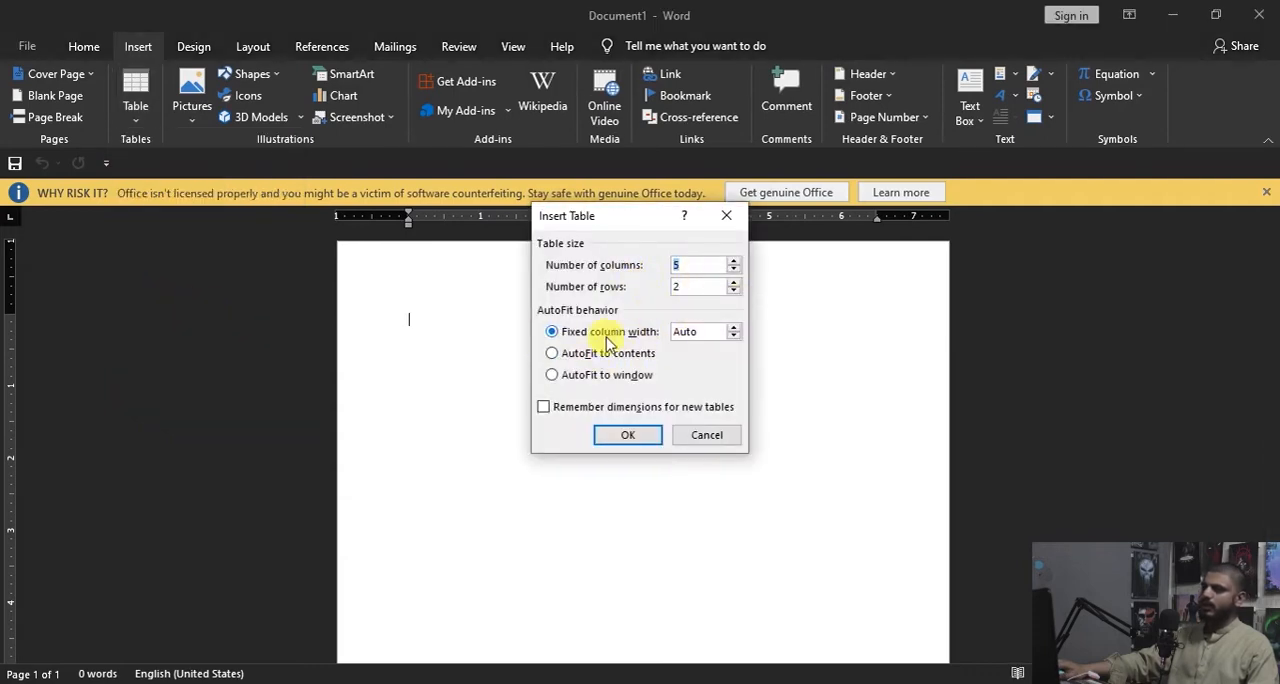
click(624, 436)
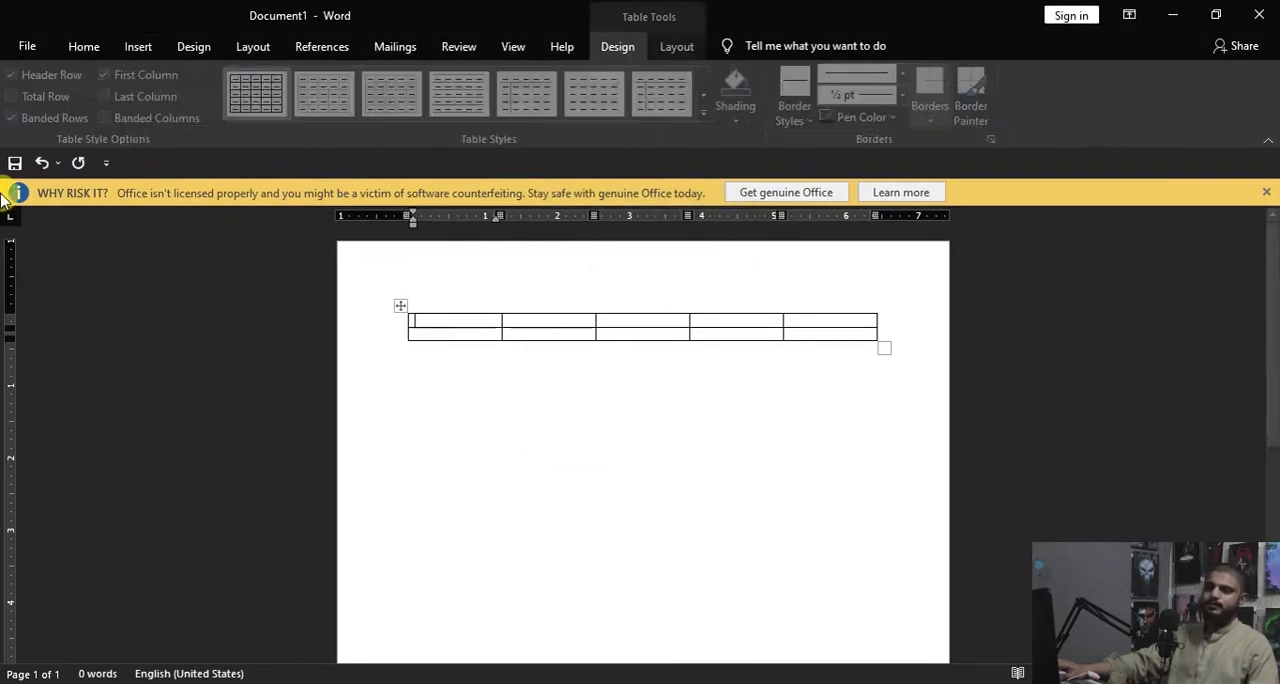
key(ctrl+a)
key(Delete)
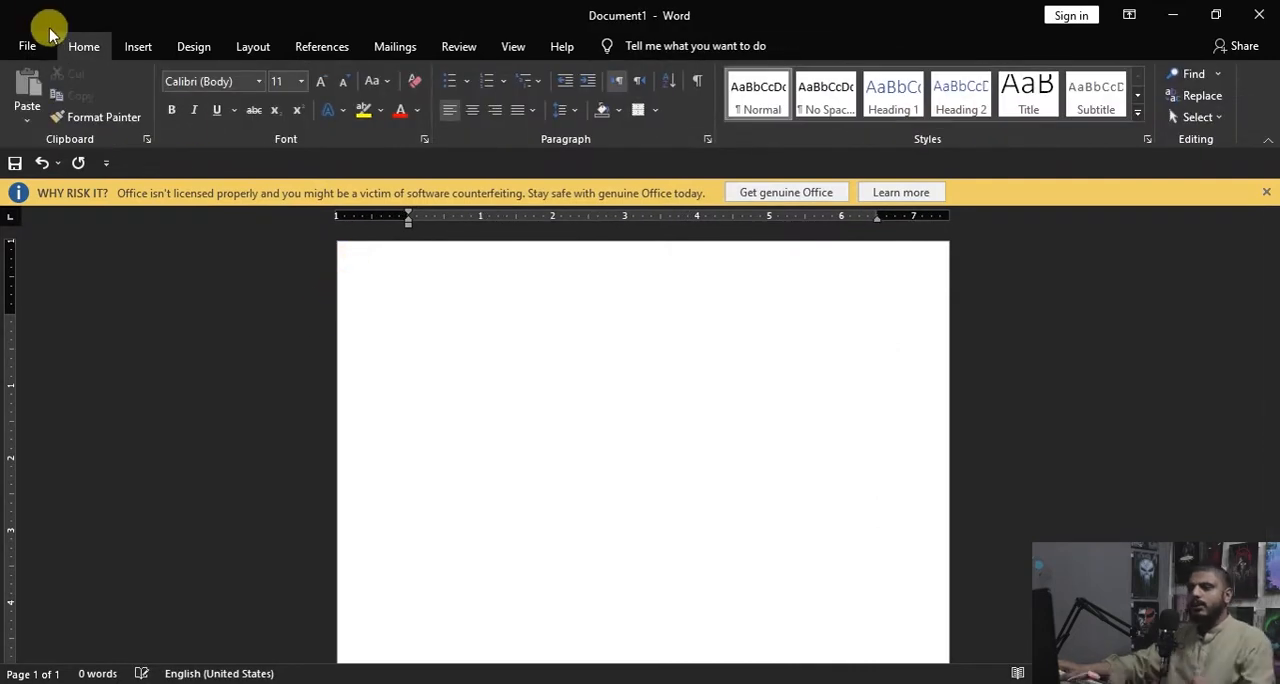
Step: Draw a freehand table outline about 6.83 inches wide and 3.75 inches high at the start of the page
click(140, 46)
click(140, 110)
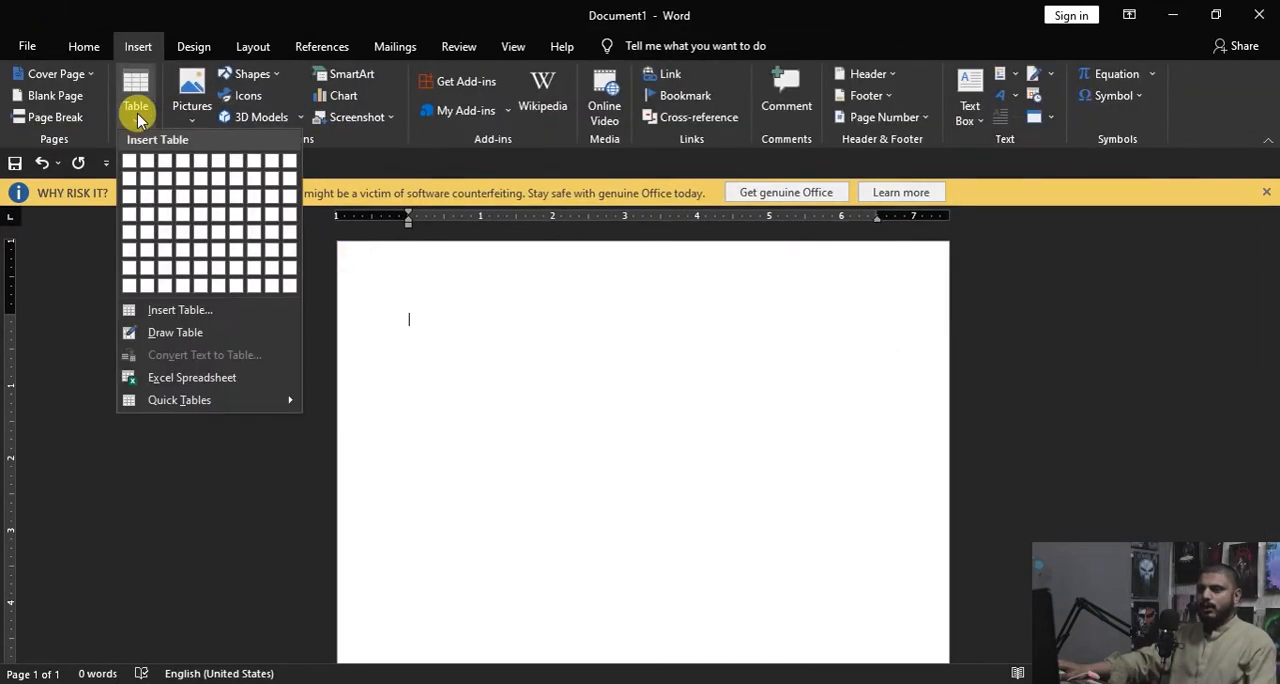
click(175, 334)
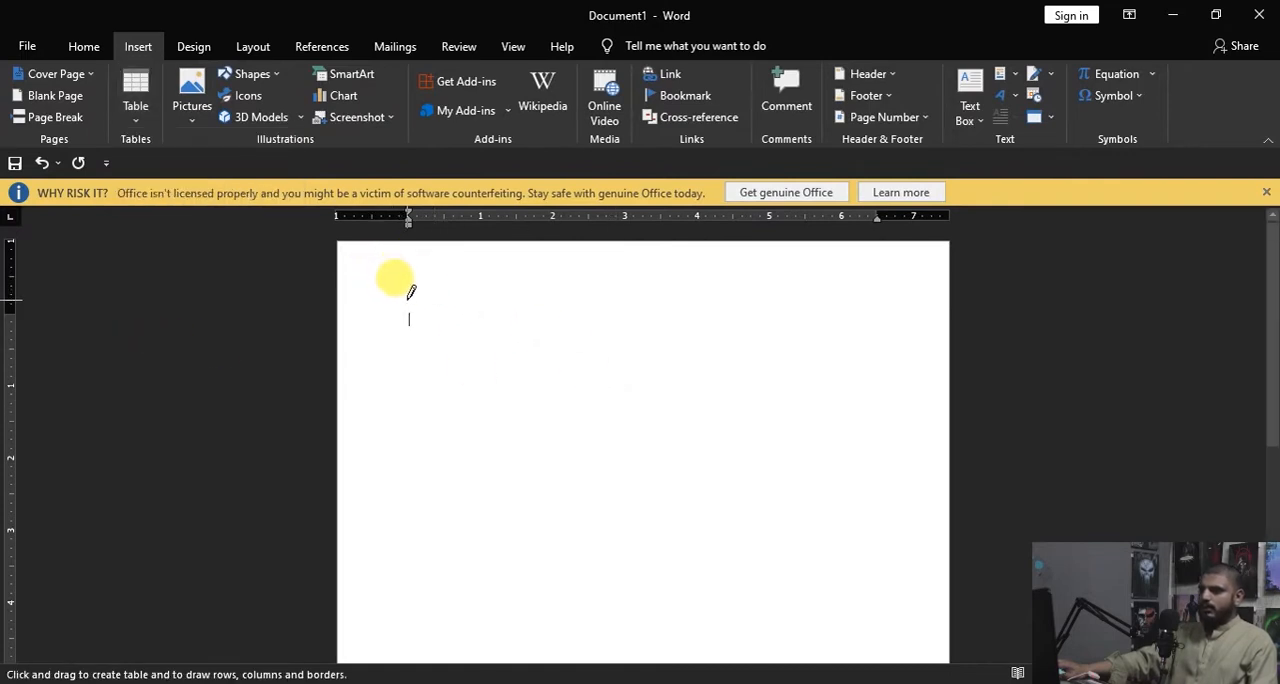
mouse_move(407, 300)
mouse_down()
mouse_move(573, 451)
mouse_move(900, 570)
mouse_up()
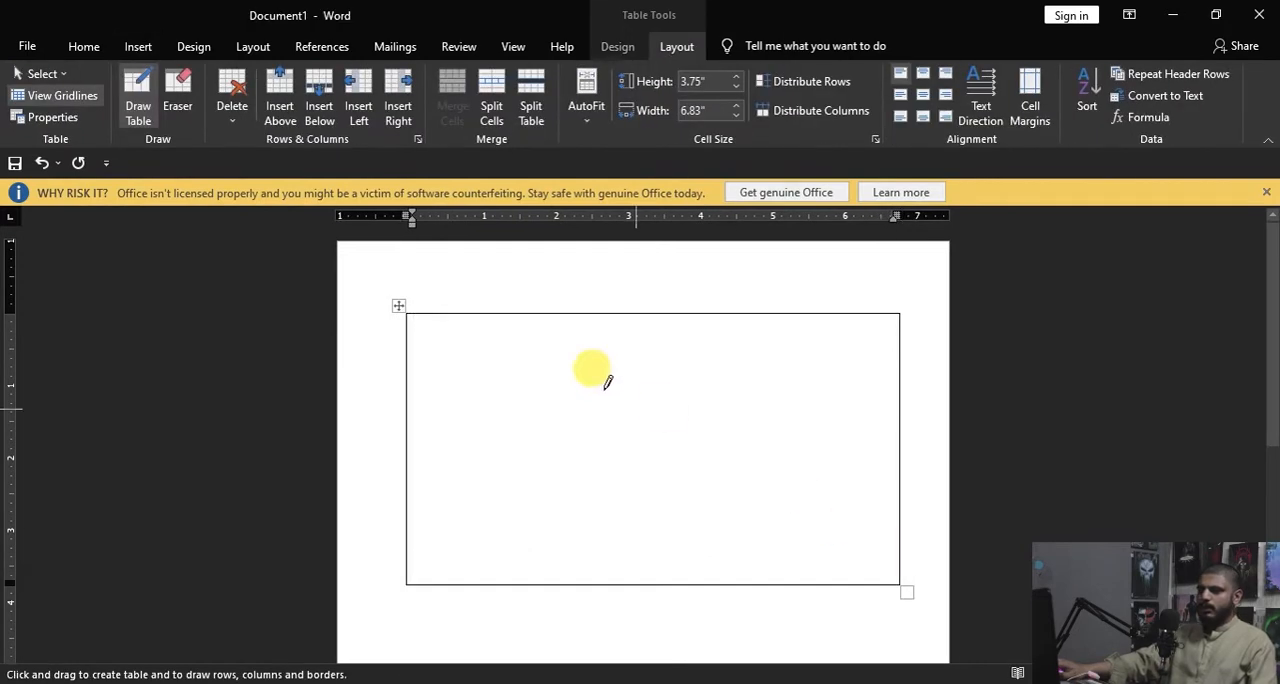
Step: Divide the drawn table into a tall left column and three right-hand rows, splitting the bottom row vertically and its left cell horizontally
mouse_move(556, 313)
mouse_down()
mouse_move(563, 480)
mouse_move(562, 432)
mouse_move(768, 425)
mouse_up()
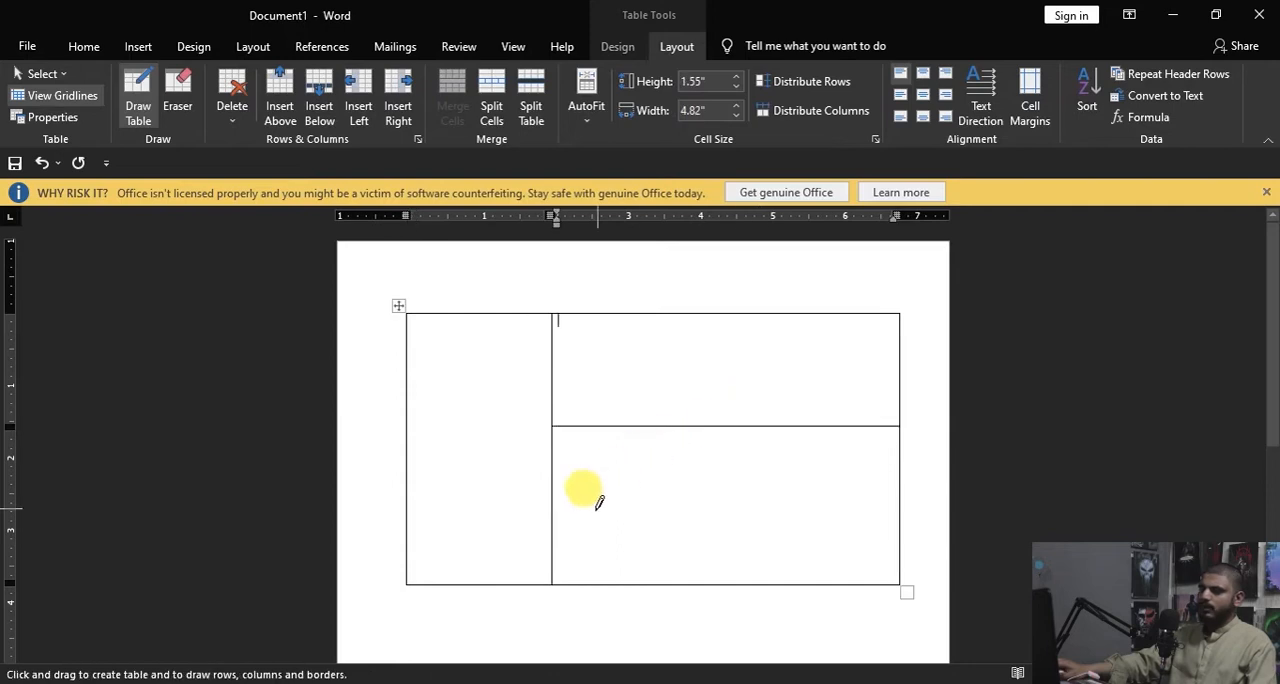
drag(560, 499, 815, 499)
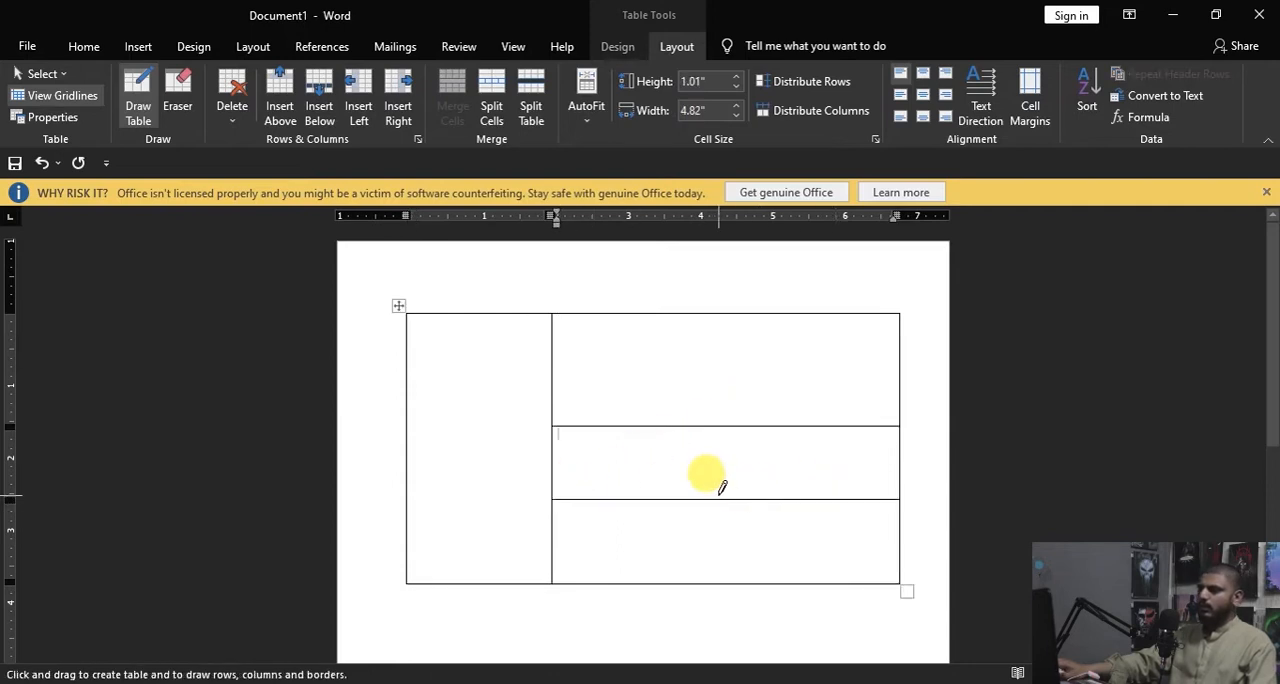
drag(720, 502, 724, 580)
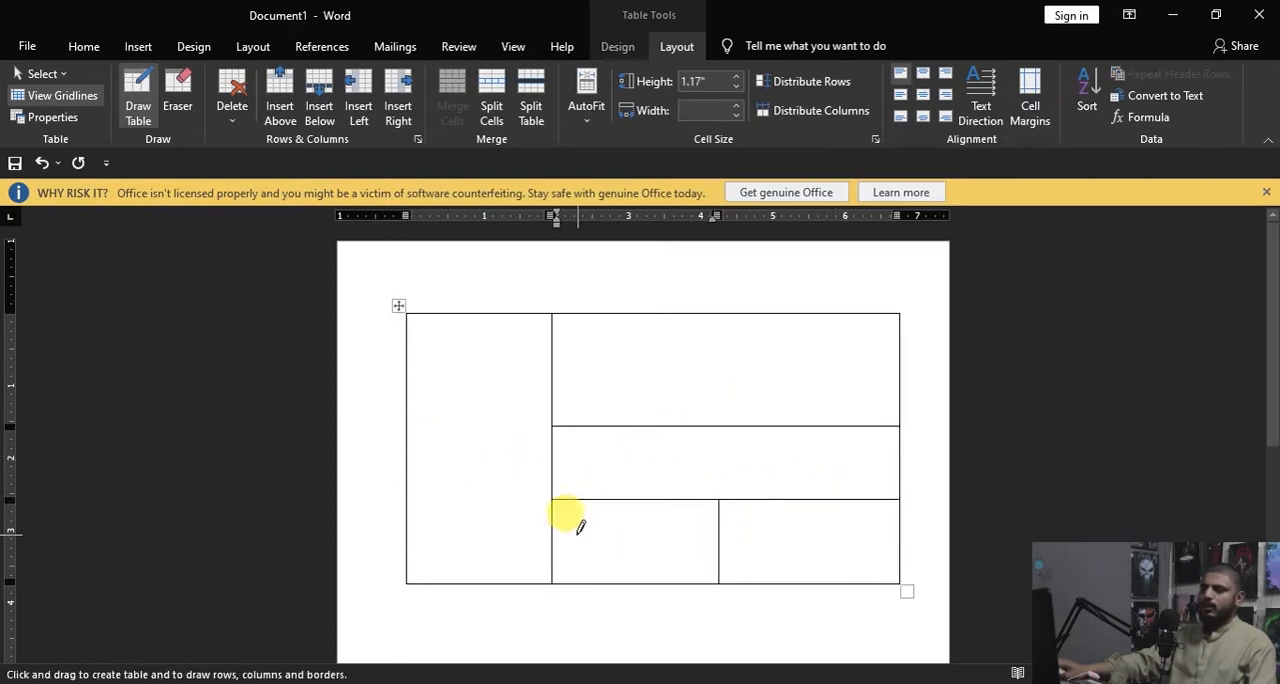
drag(550, 528, 700, 518)
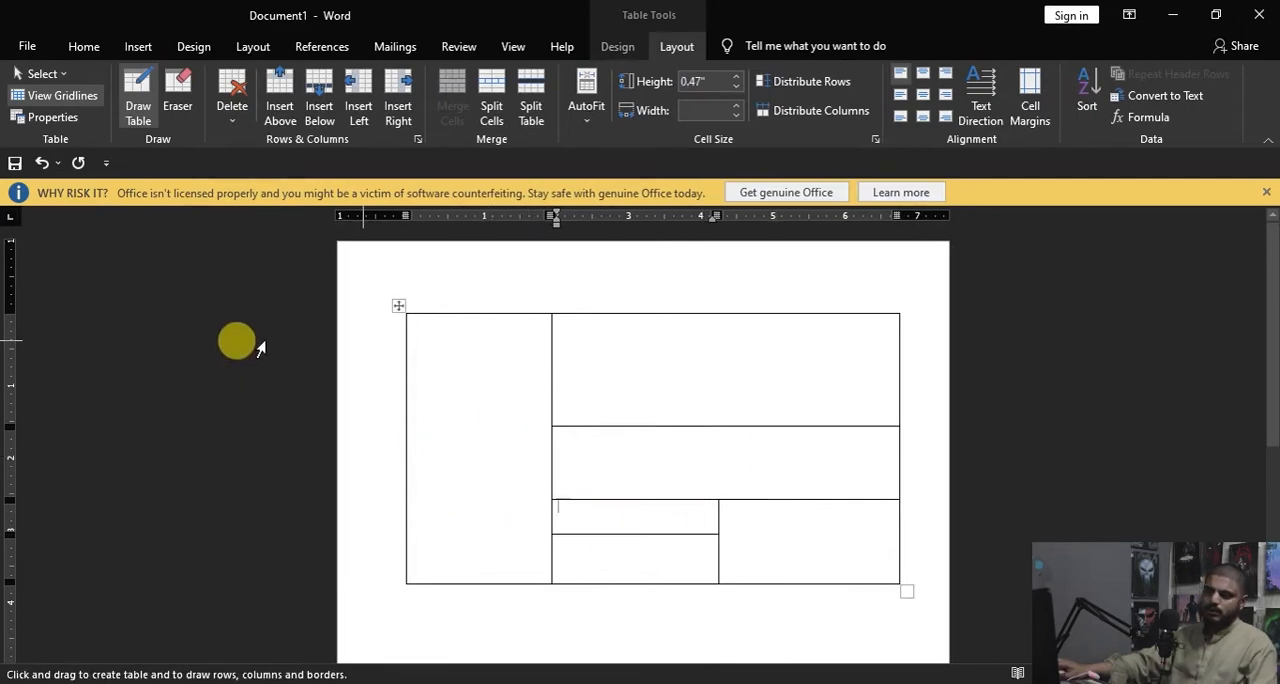
Step: Leave table drawing mode and delete the whole hand-drawn table
click(27, 46)
click(22, 55)
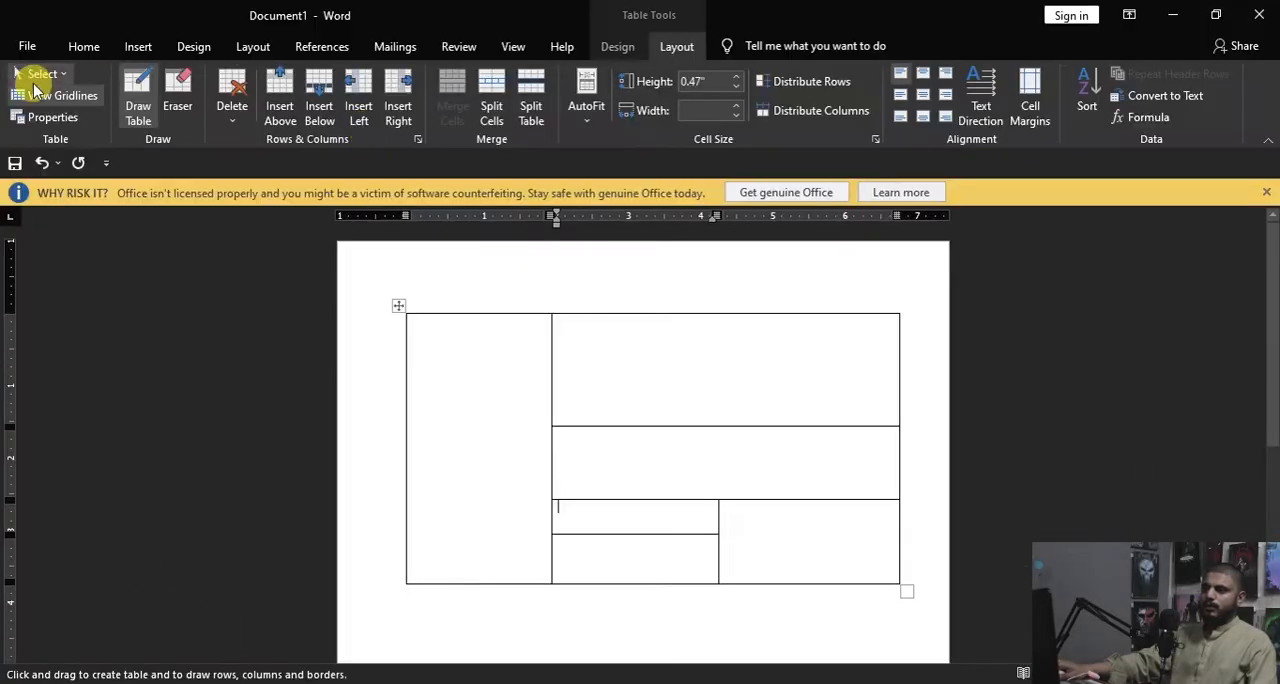
click(138, 50)
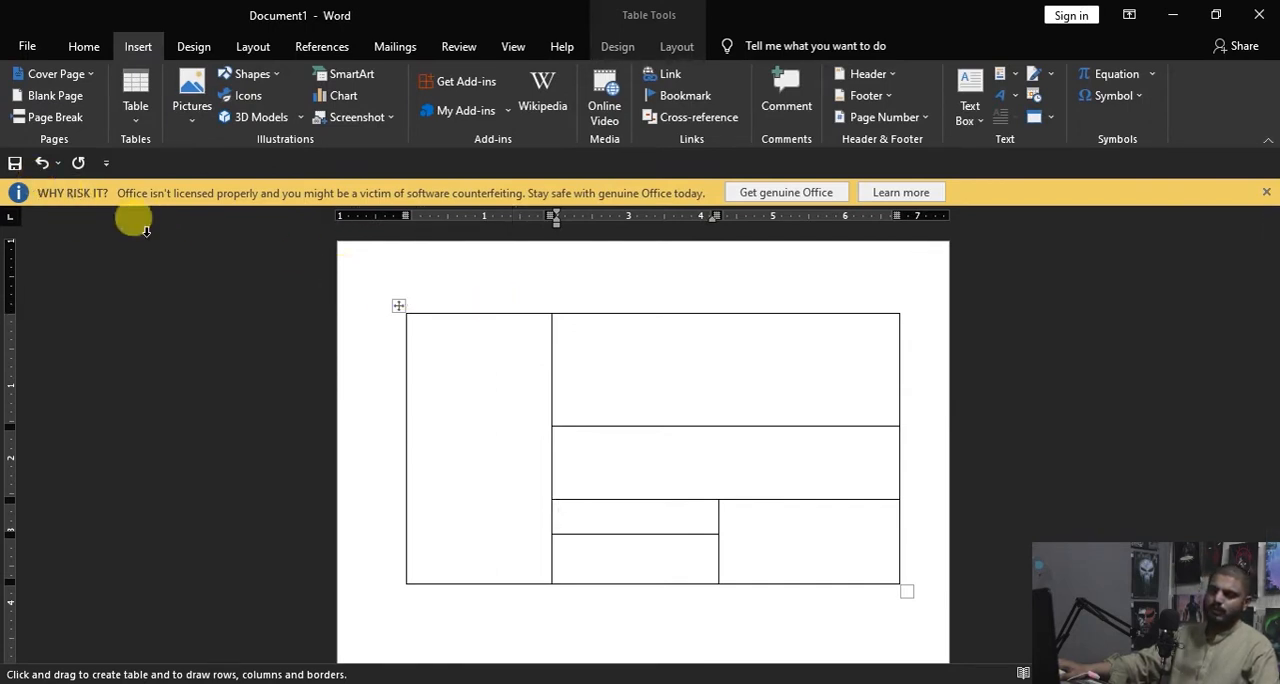
click(136, 88)
click(137, 84)
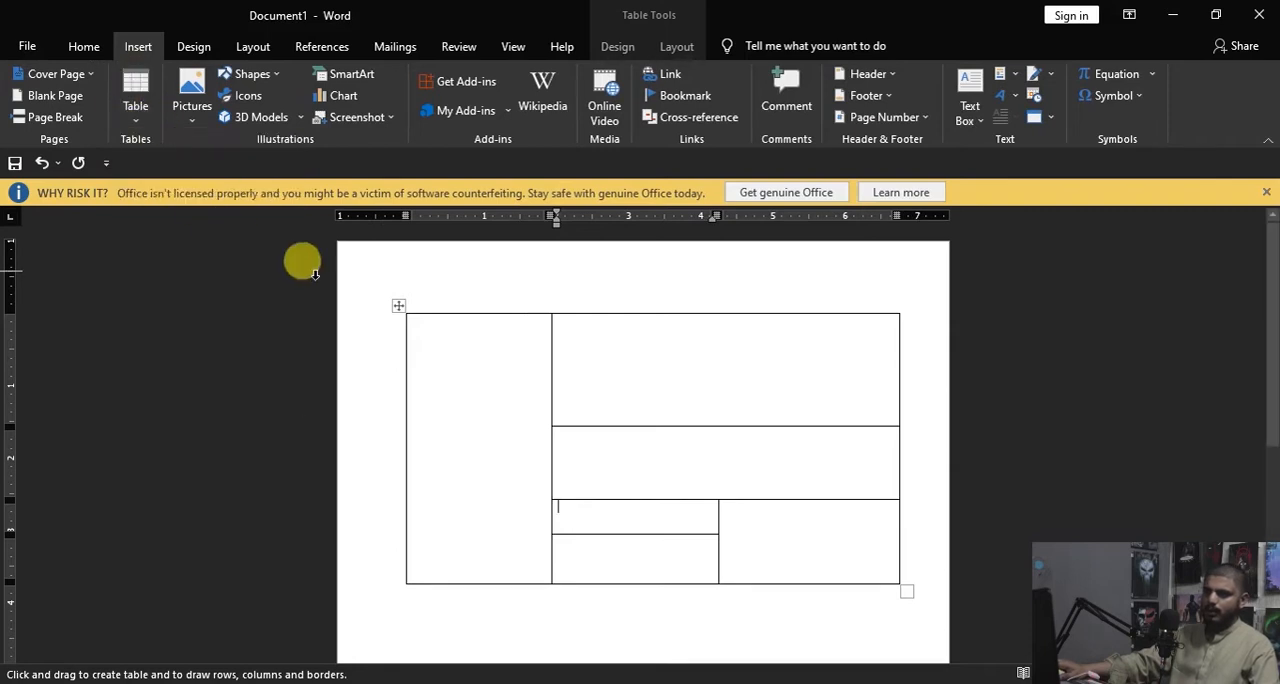
click(394, 303)
key(BackSpace)
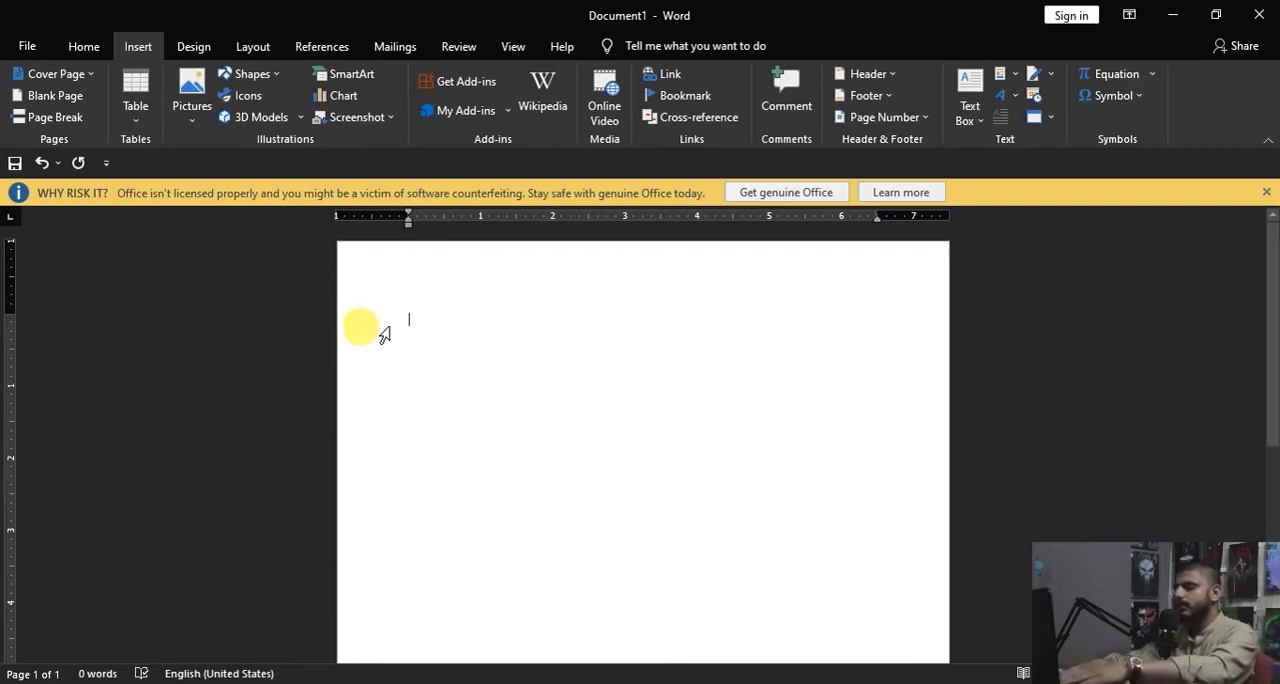
Step: Create a three-column table from a text line of four tab-separated plus signs, and add a second row
text(+)
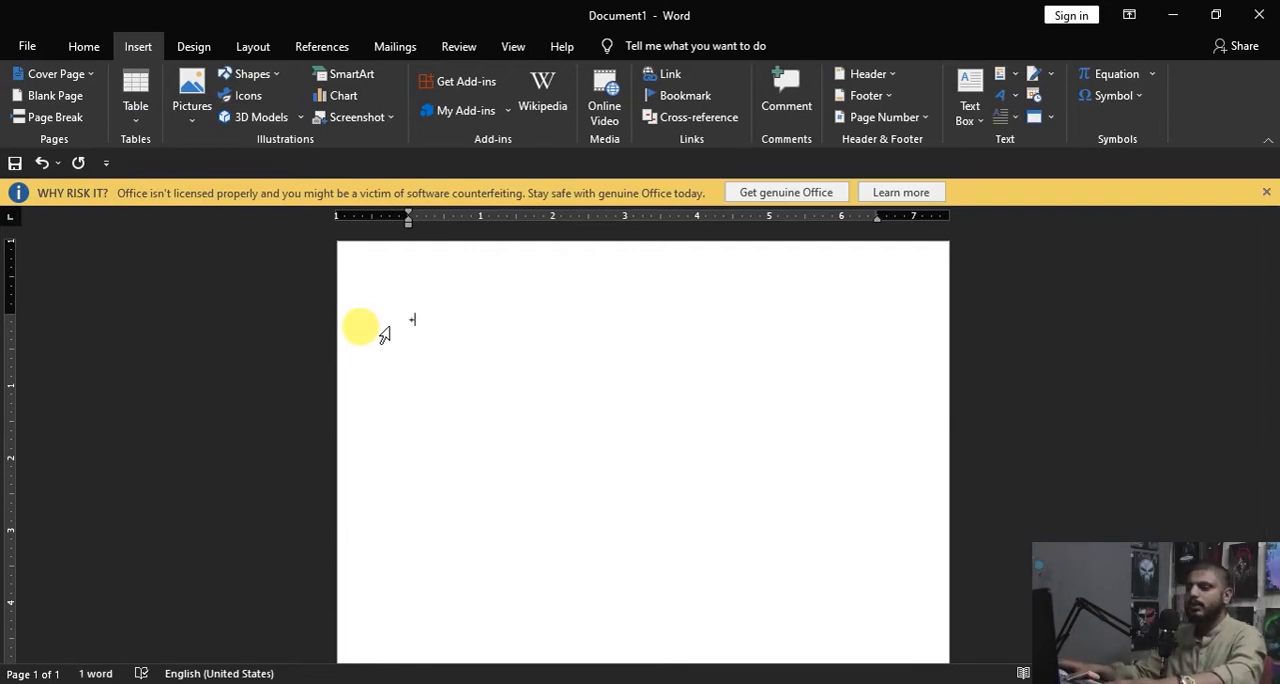
key(Tab)
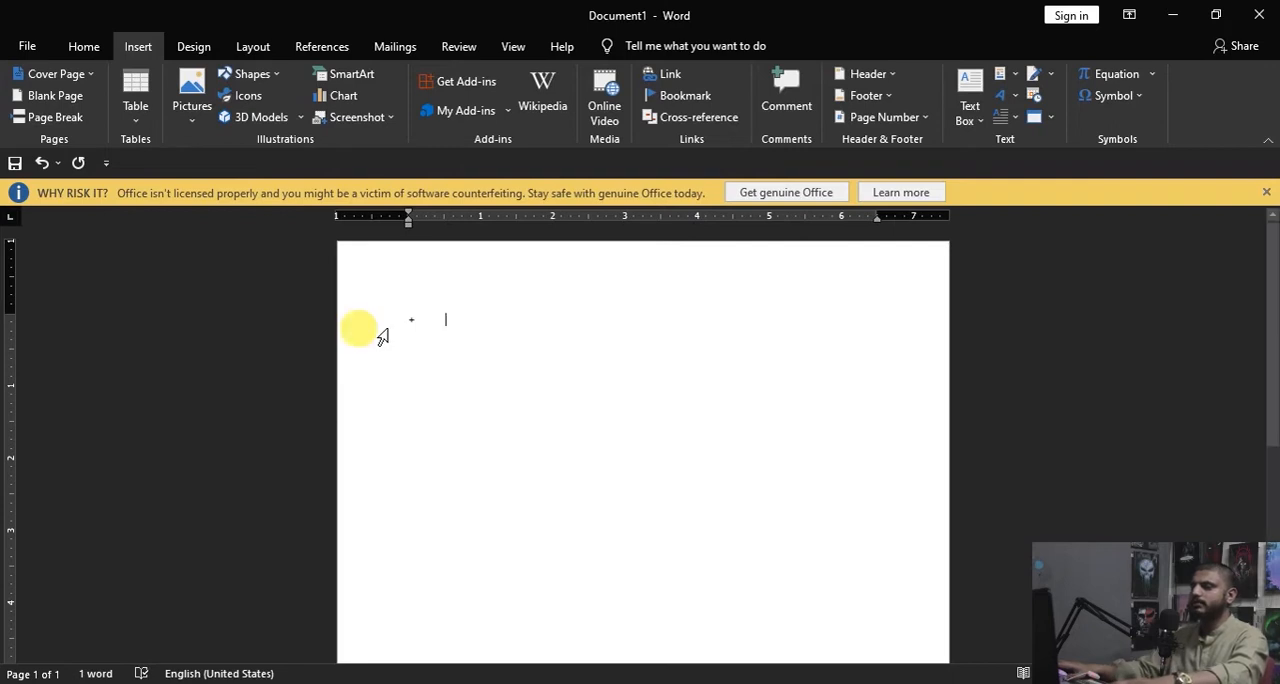
key(Tab)
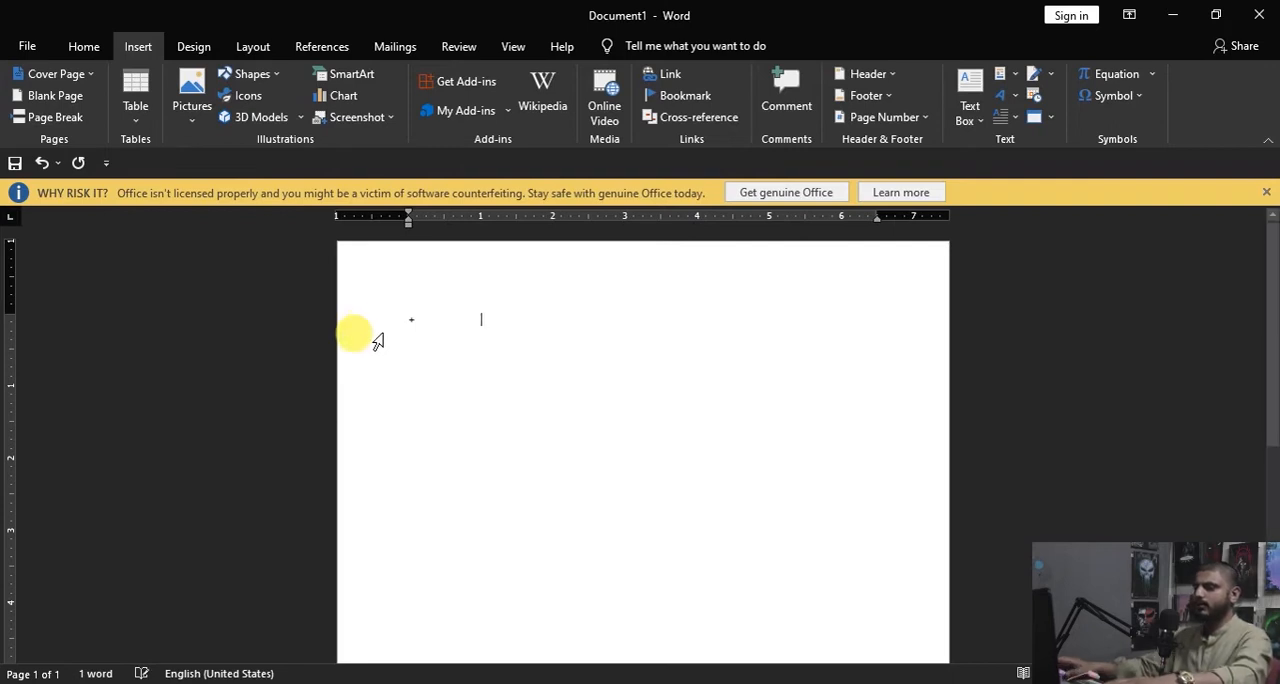
text(+)
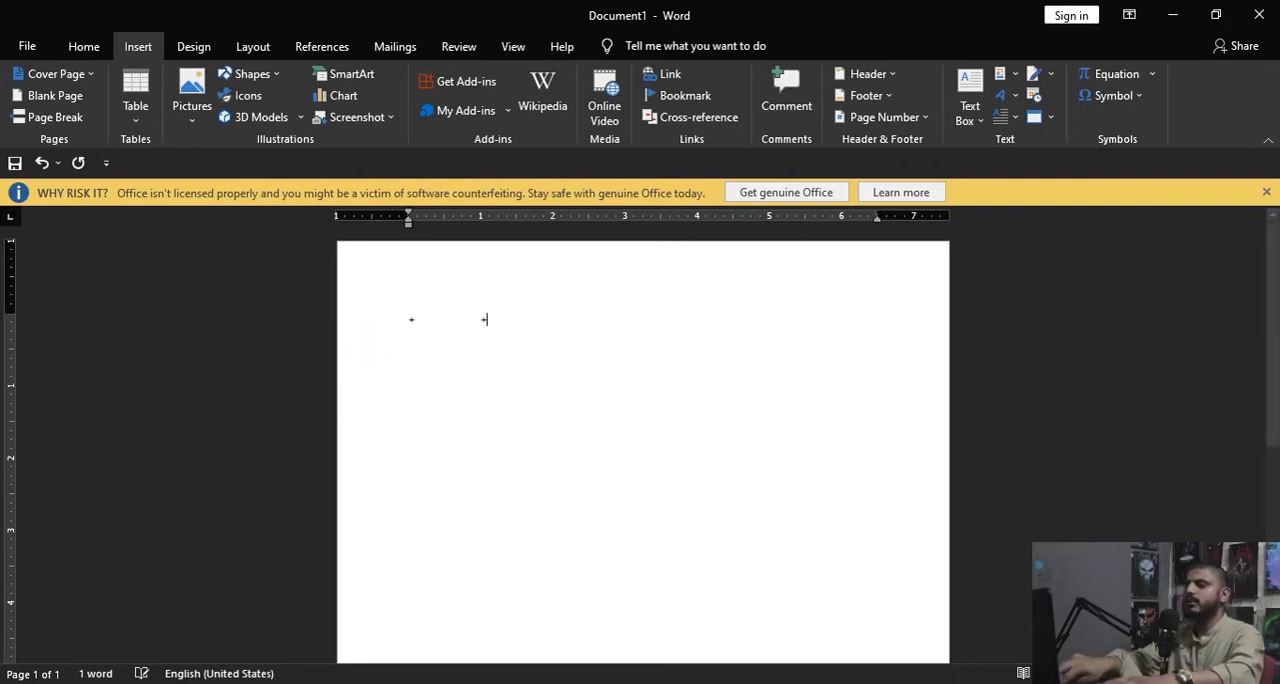
key(Tab)
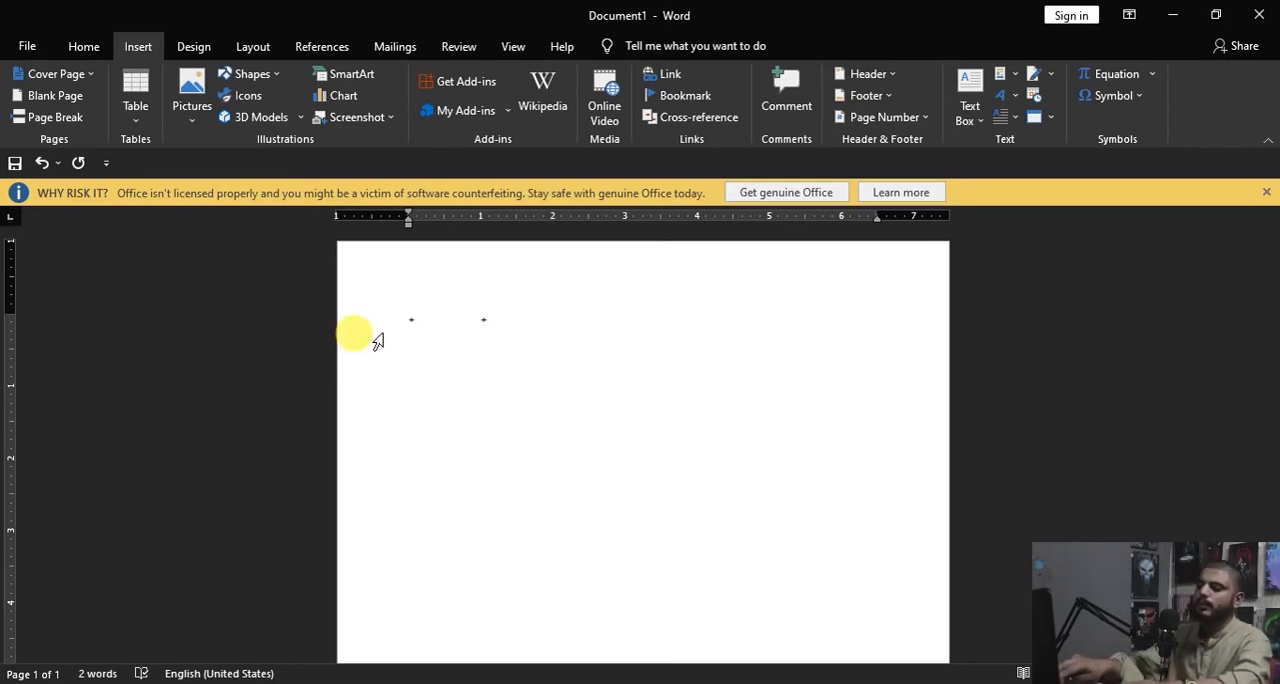
text(+)
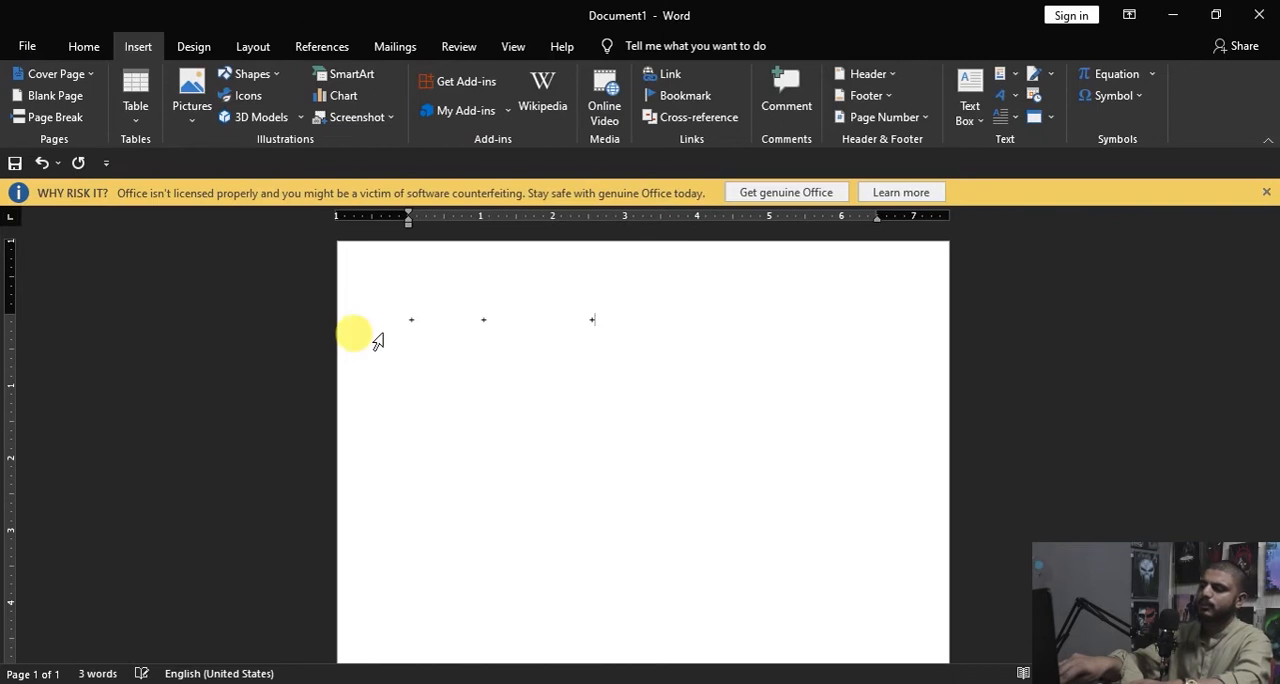
key(Tab)
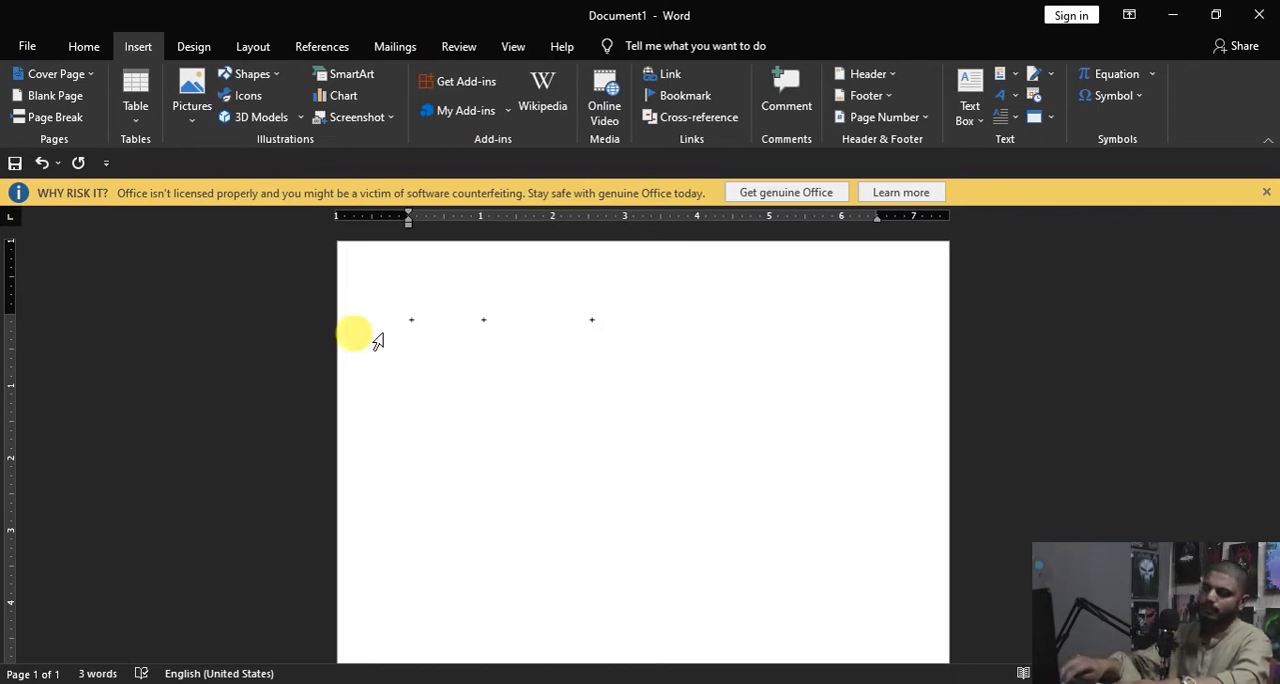
text(+)
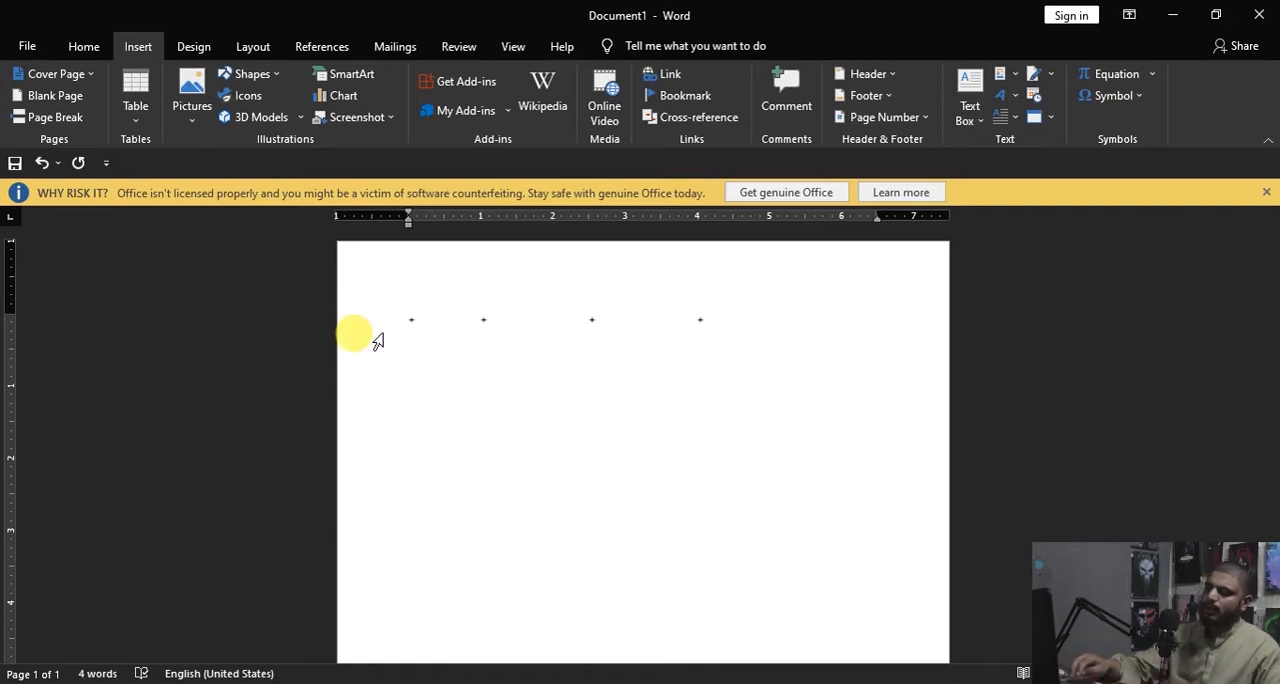
key(Return)
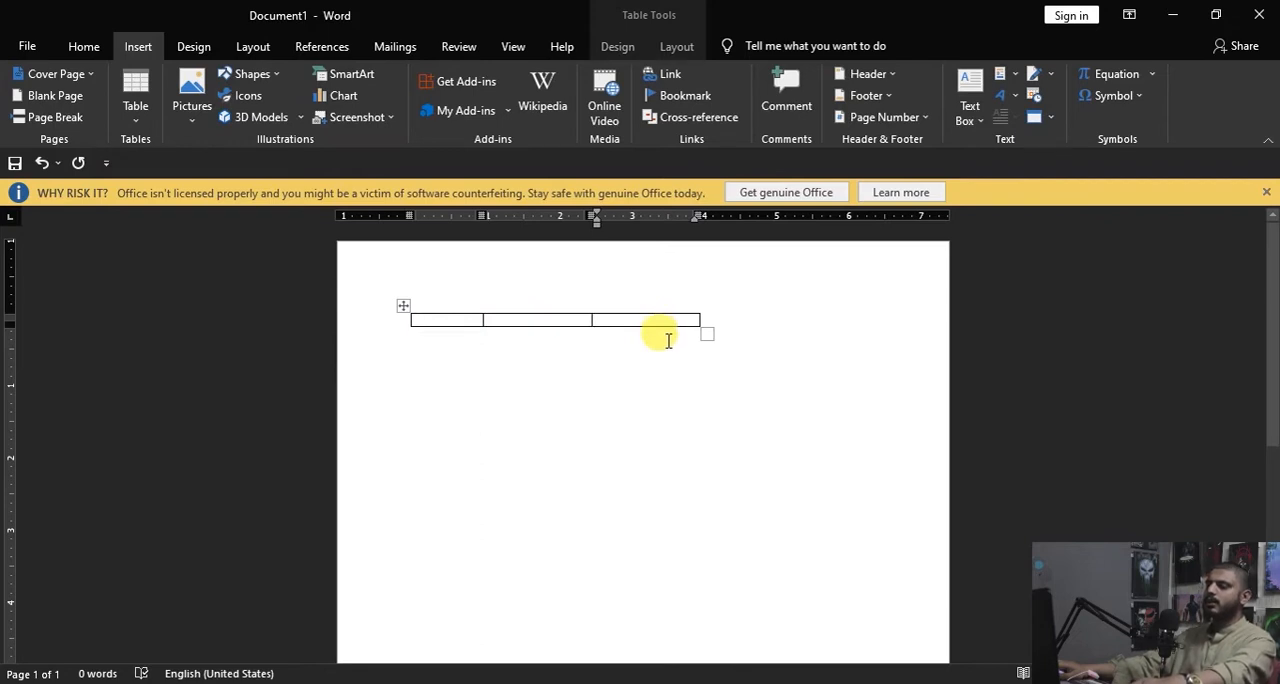
key(Tab)
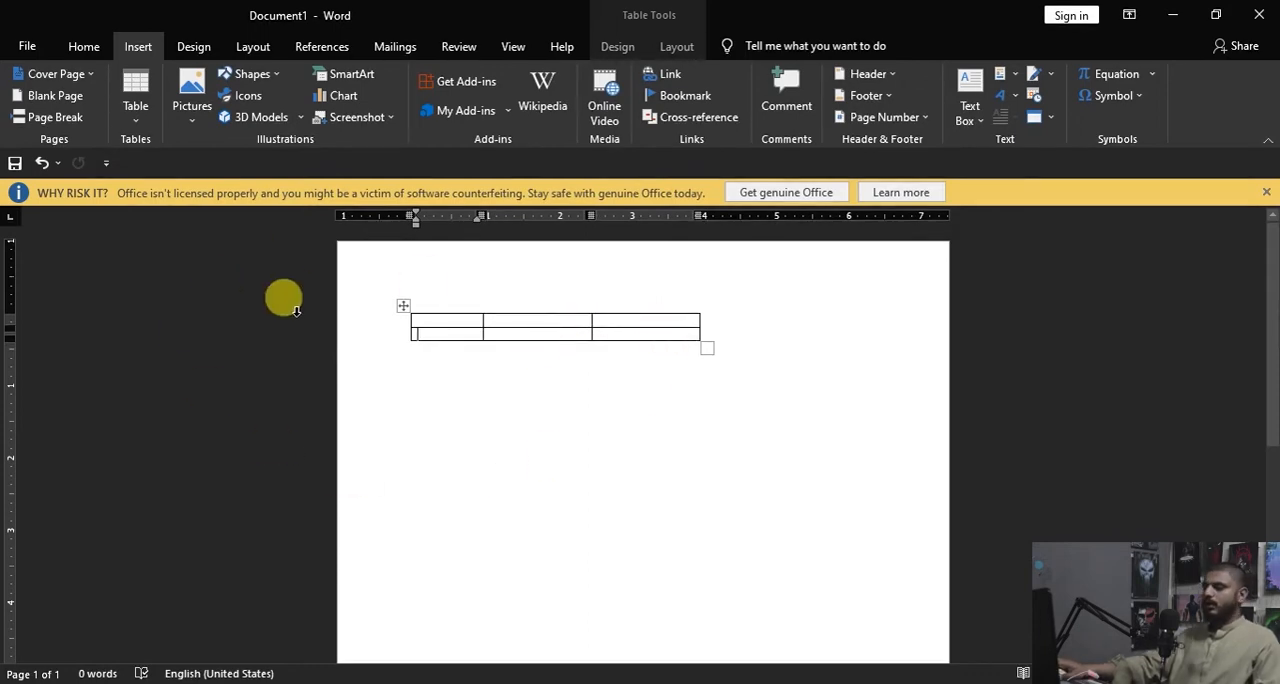
Step: Insert the built-in quick table With Subheads 1 in the first cell of the table's second row
click(142, 117)
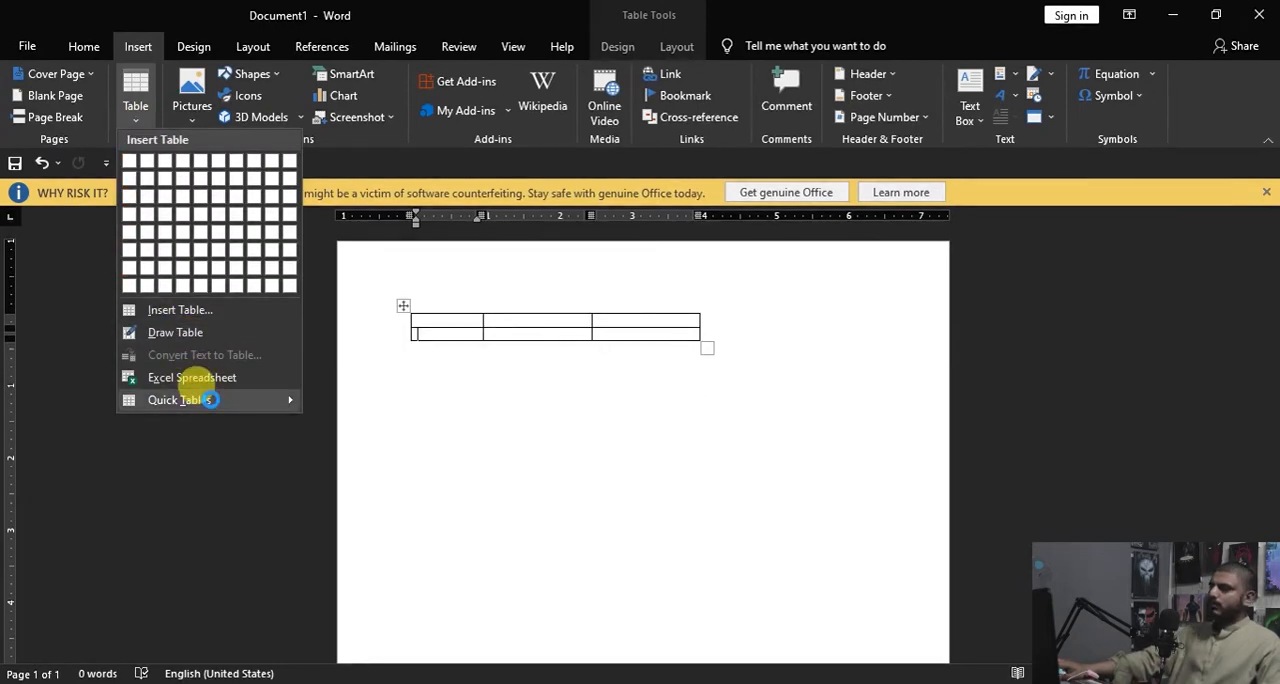
mouse_move(210, 400)
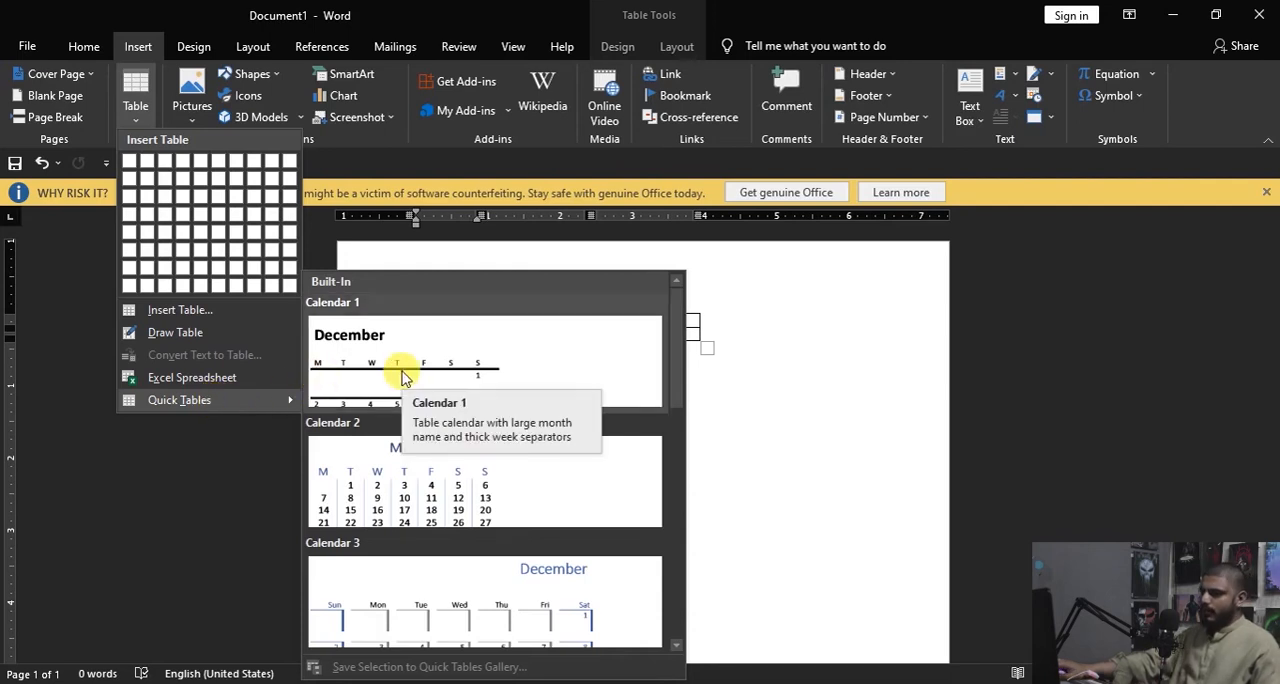
scroll(383, 447, down, 3)
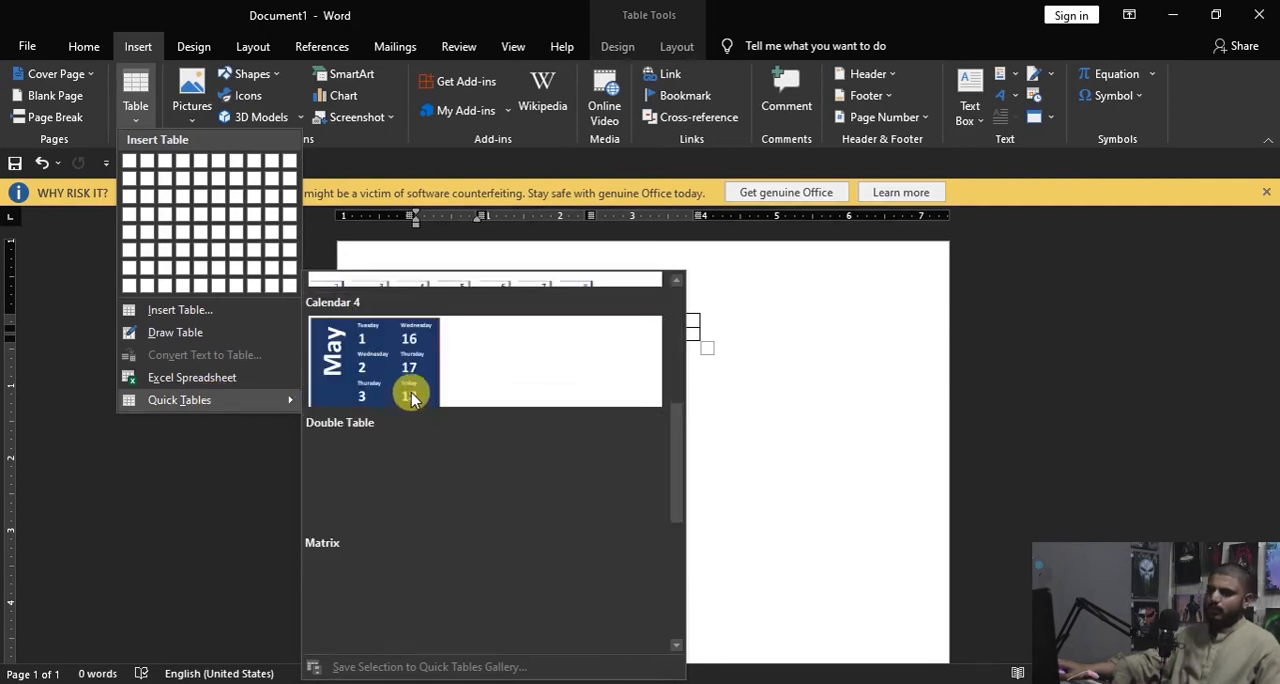
scroll(430, 500, down, 3)
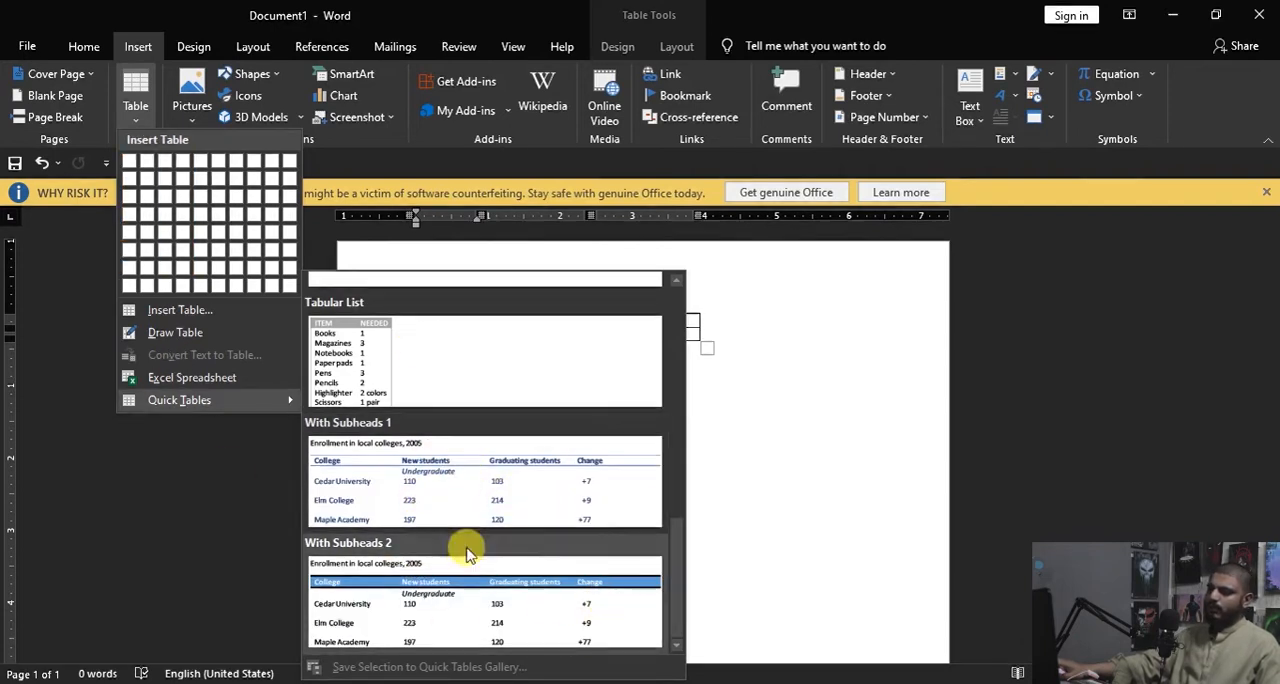
click(464, 503)
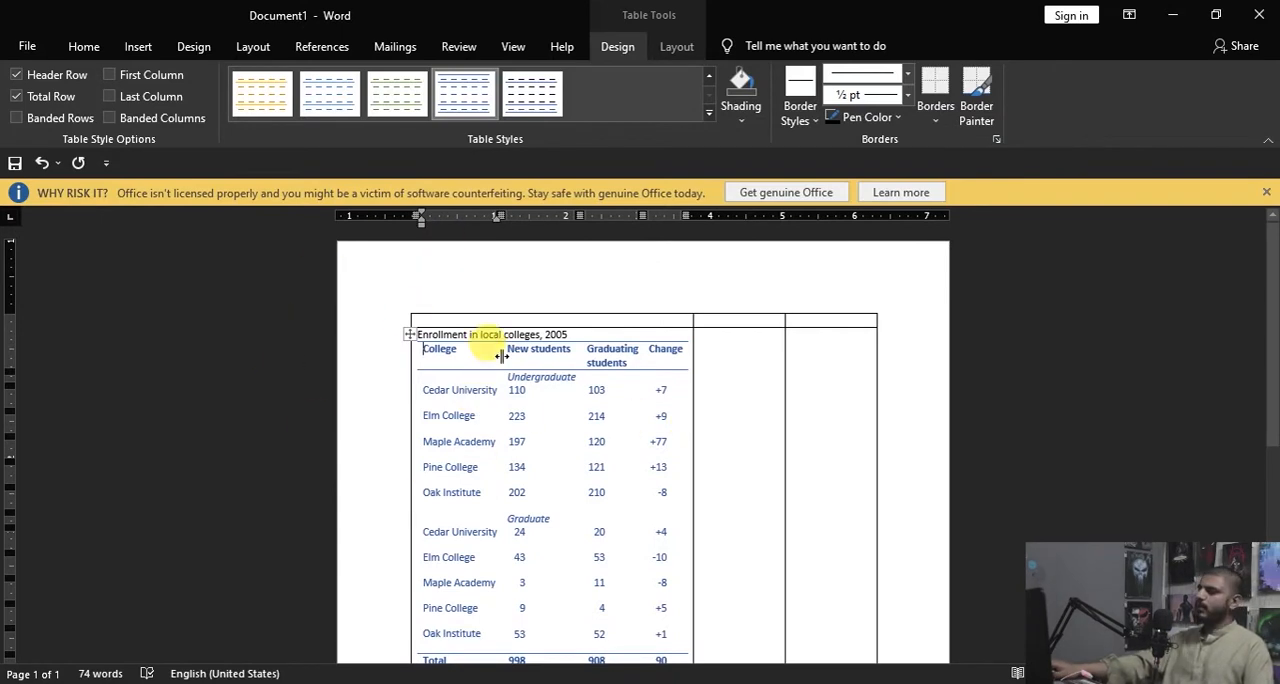
Step: Edit the Cedar University entry under Undergraduate by replacing its middle letters with xcdvst so it reads Cedxcdvsty
scroll(495, 345, down, 2)
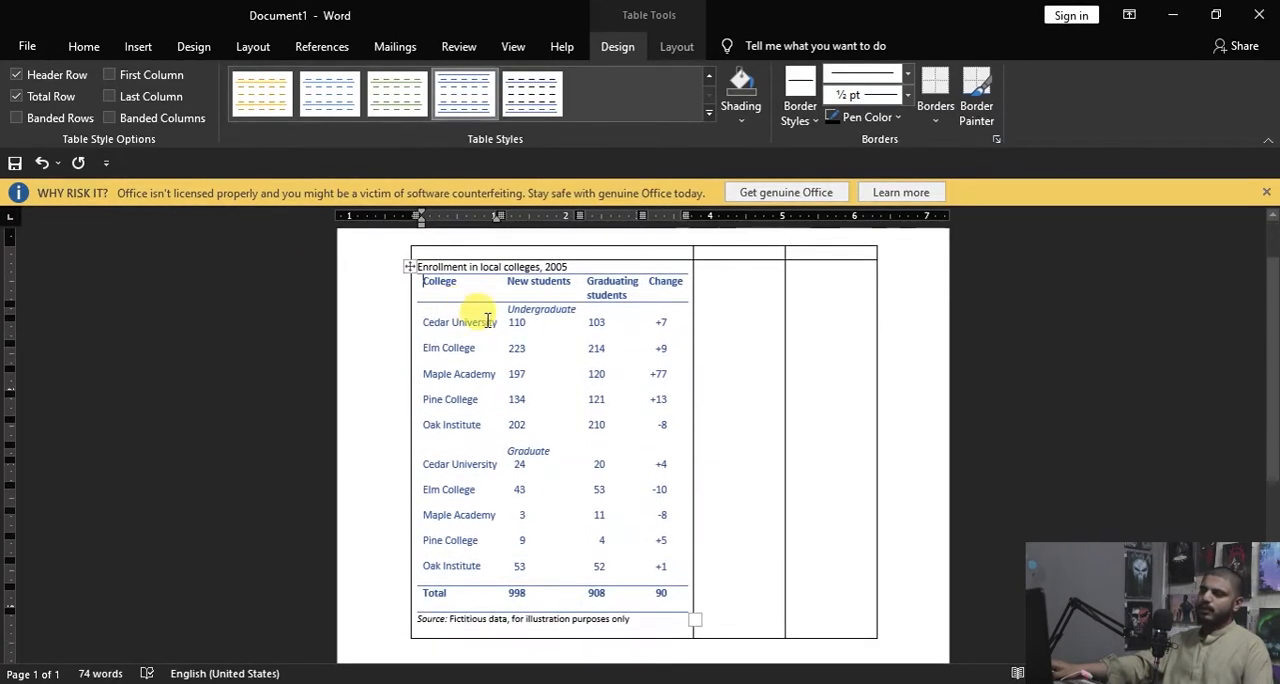
drag(490, 327, 503, 322)
key(ctrl+z)
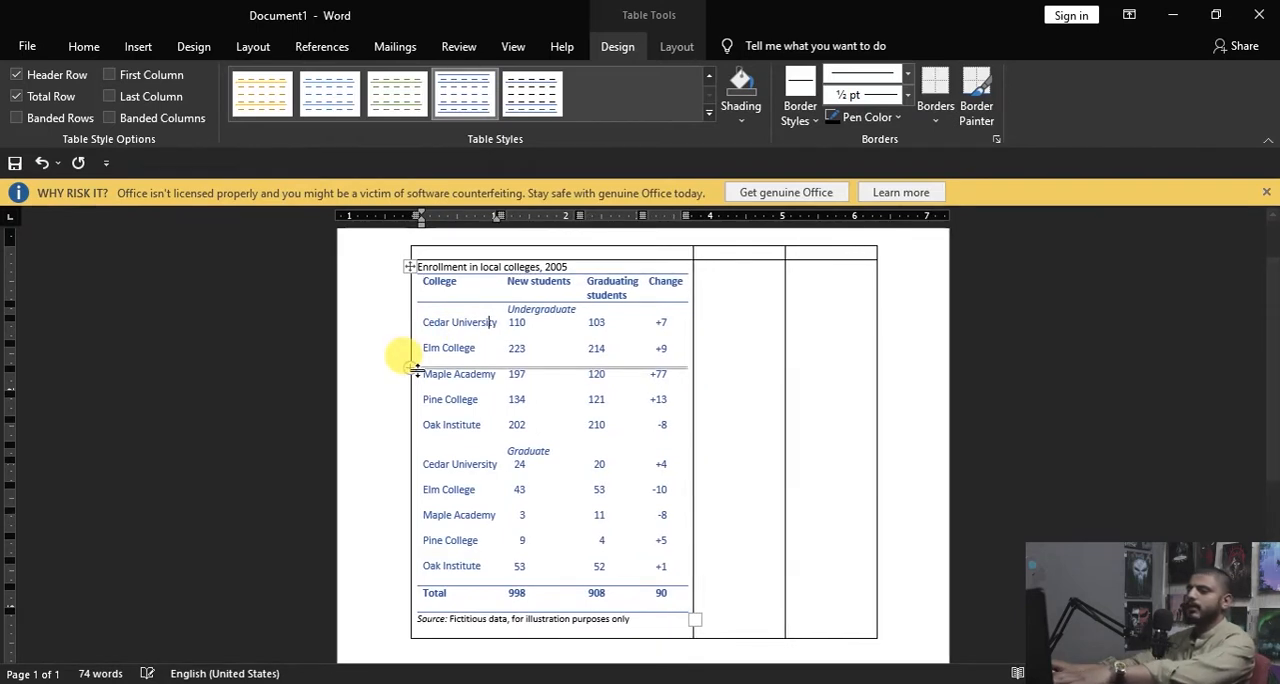
key(BackSpace)
key(BackSpace)
key(BackSpace)
key(BackSpace)
key(BackSpace)
key(BackSpace)
key(BackSpace)
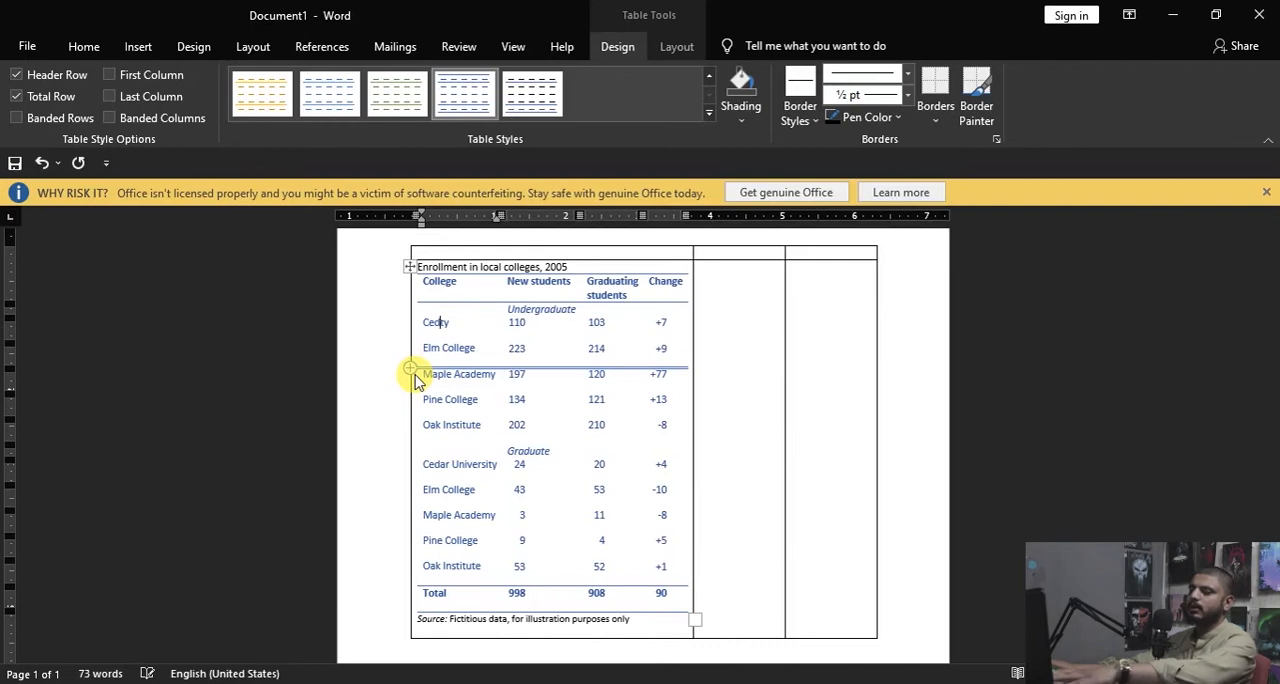
text(xcdvst)
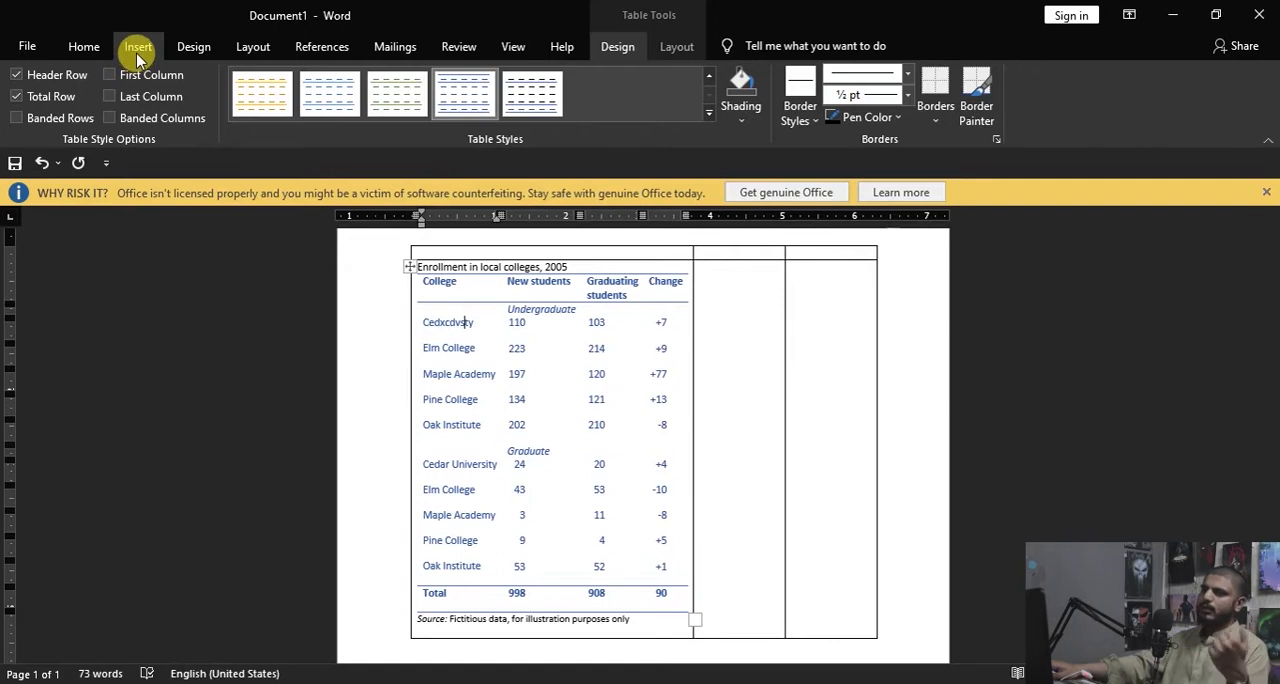
click(190, 47)
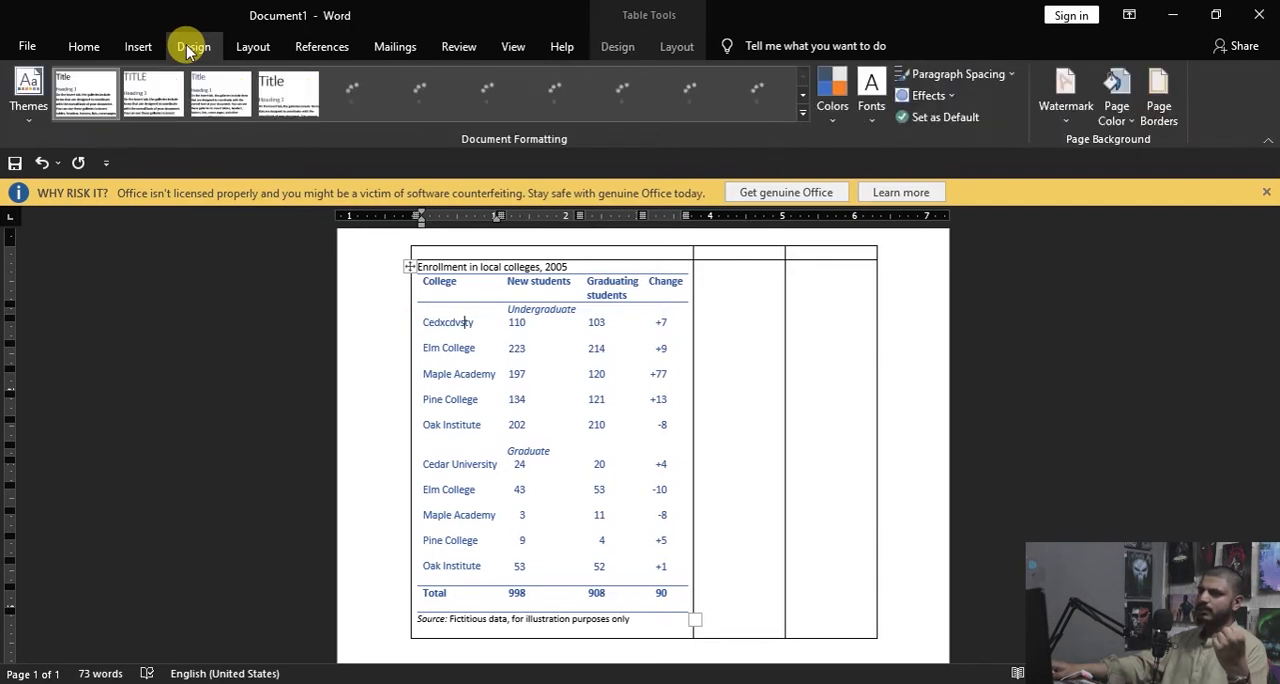
click(140, 47)
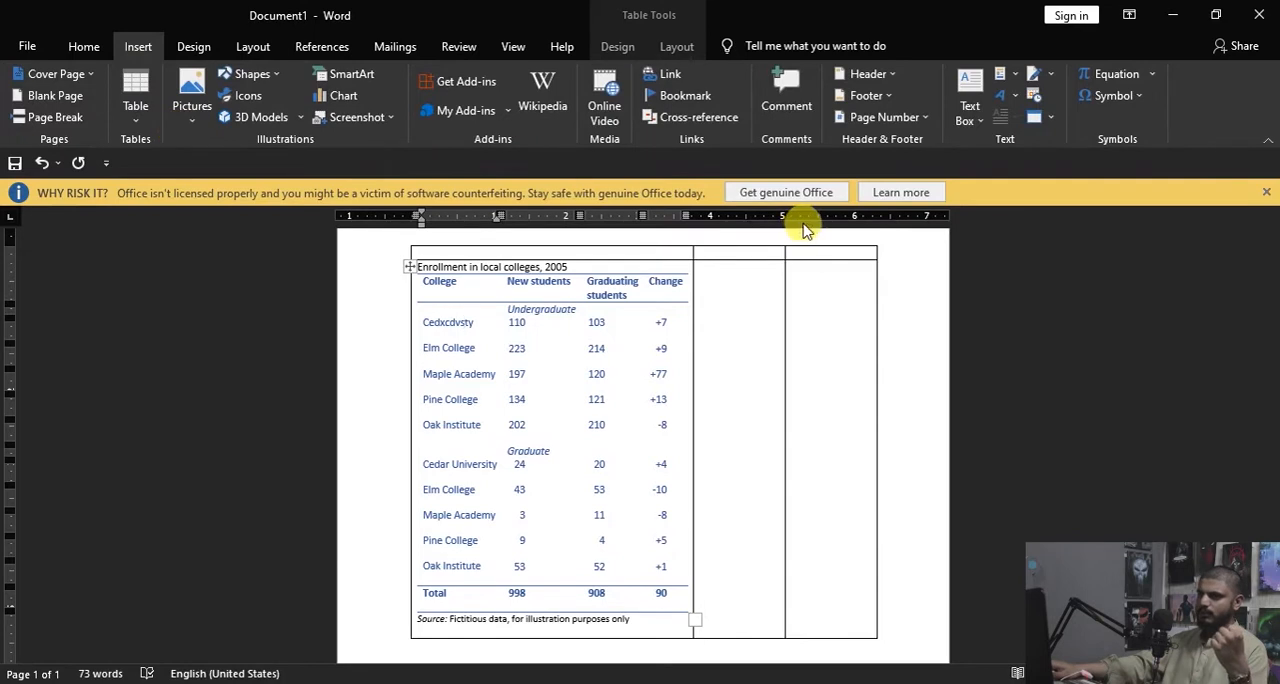
click(741, 256)
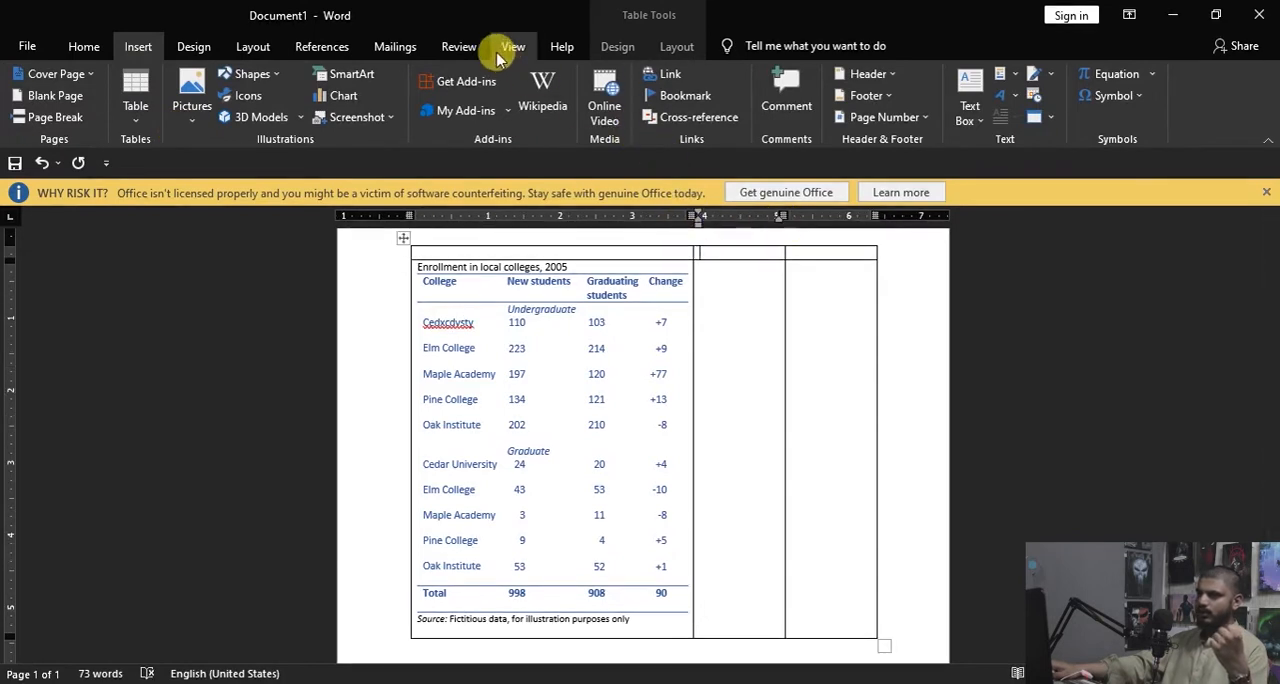
click(617, 47)
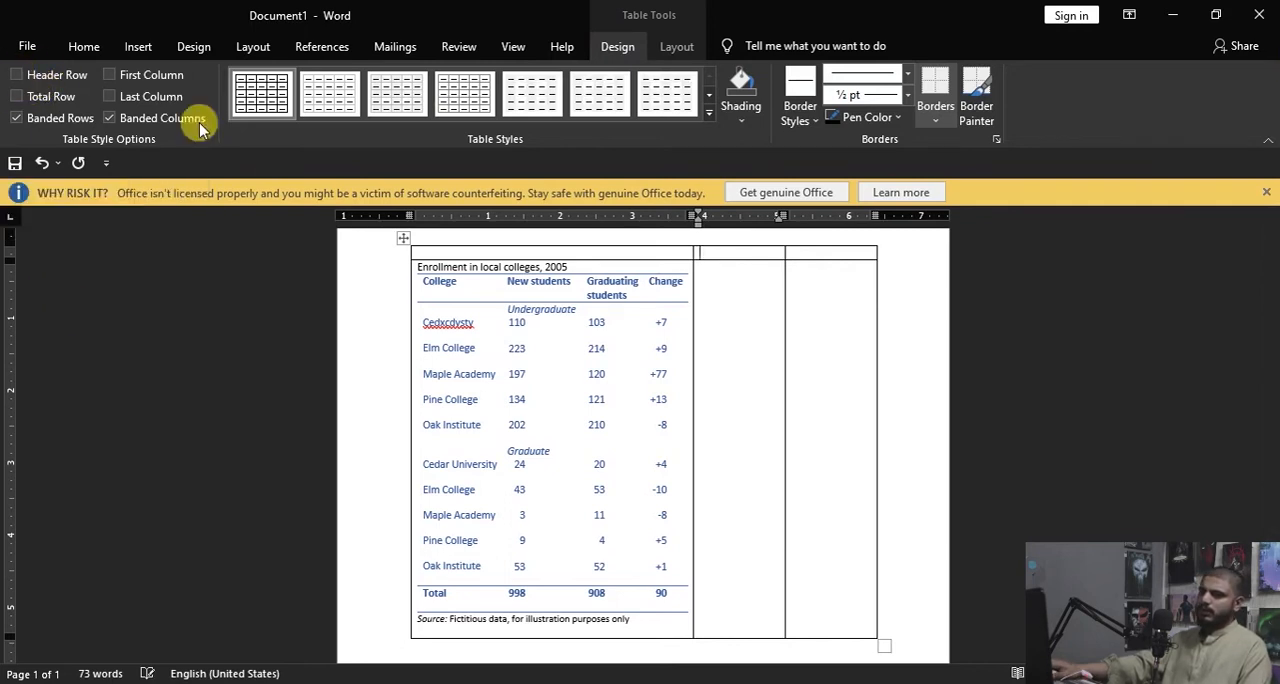
Step: Select the entire document content and delete it, including the outer table and its nested quick table
click(603, 325)
key(ctrl+a)
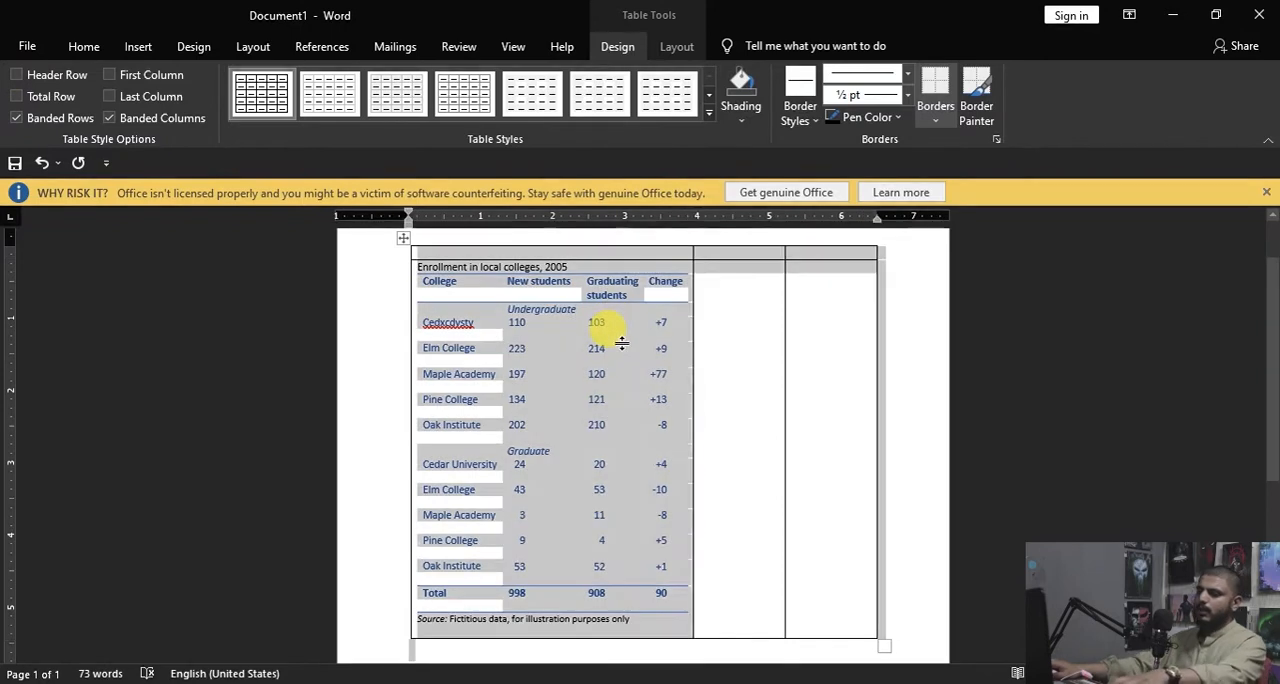
key(Delete)
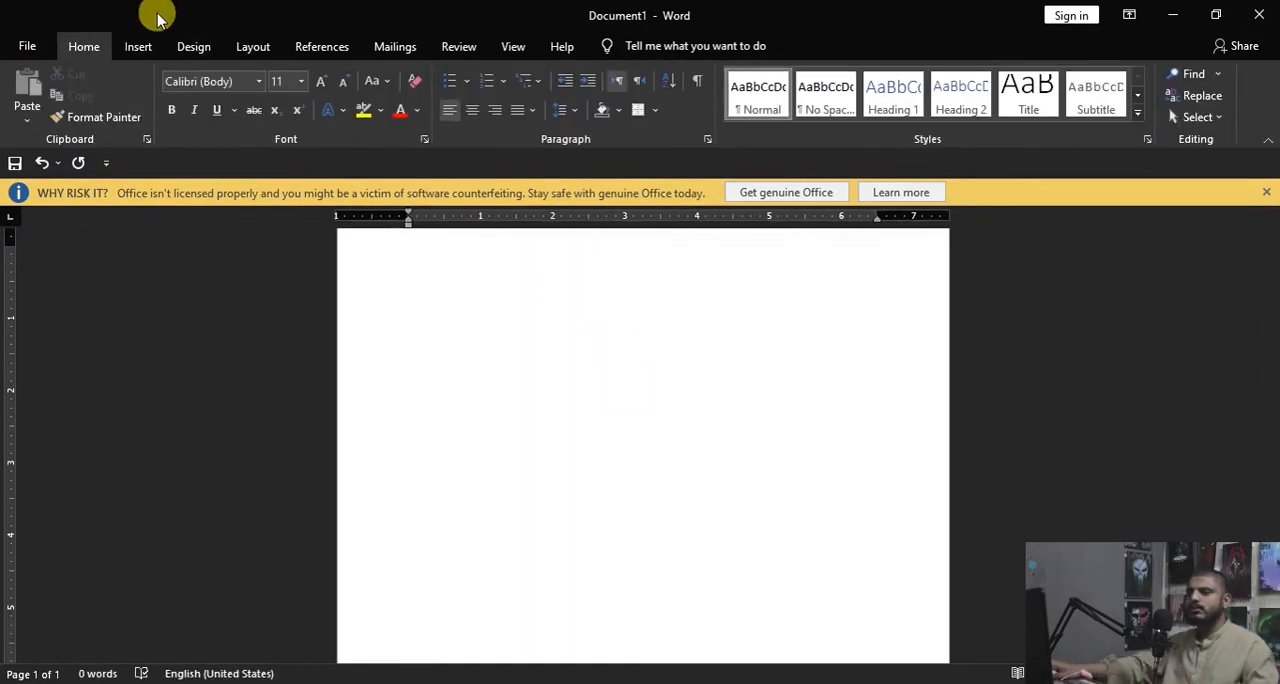
Step: Insert a new table with five columns and six rows in the empty document
click(140, 44)
click(136, 126)
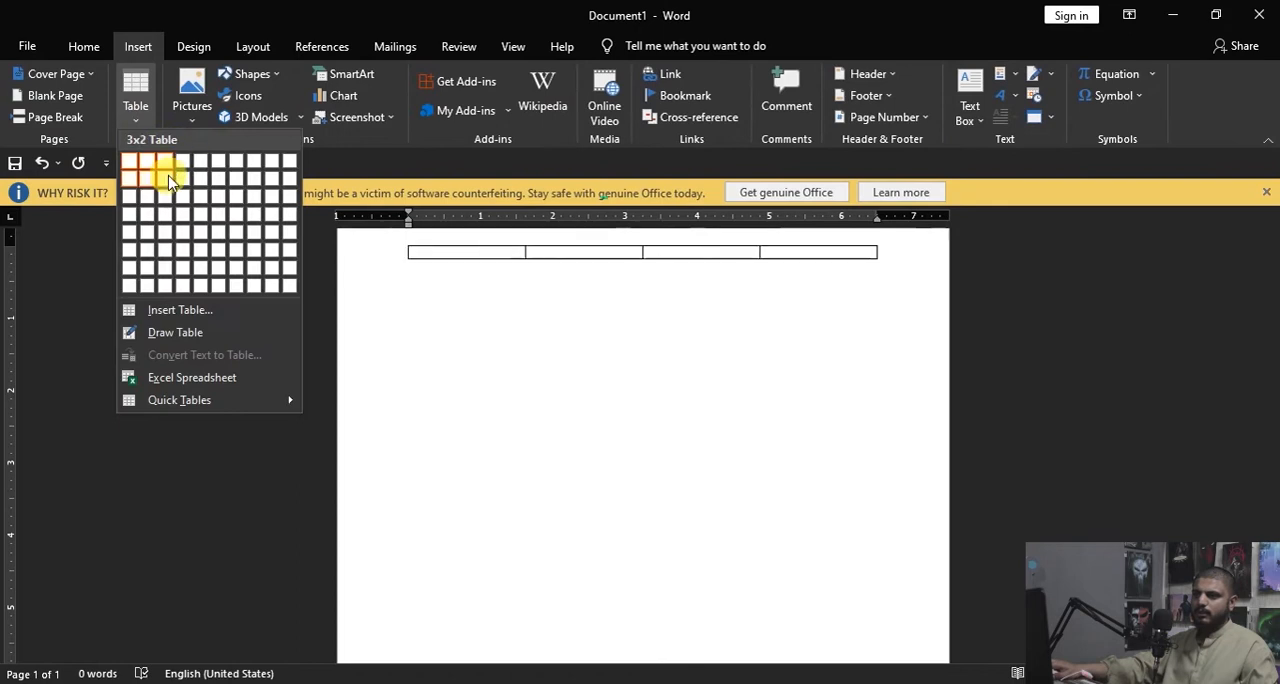
click(210, 252)
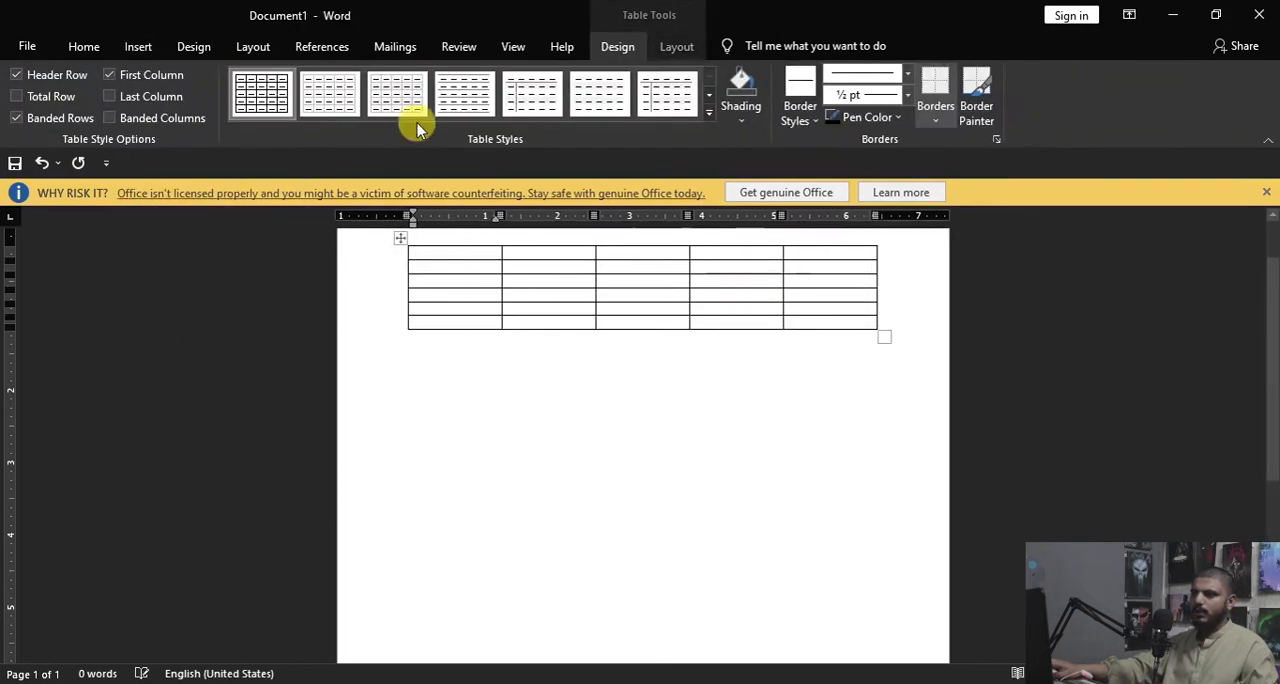
Step: Apply the third Plain Tables style with light grey borders and row banding, toggling the Header Row option off and back on
click(20, 78)
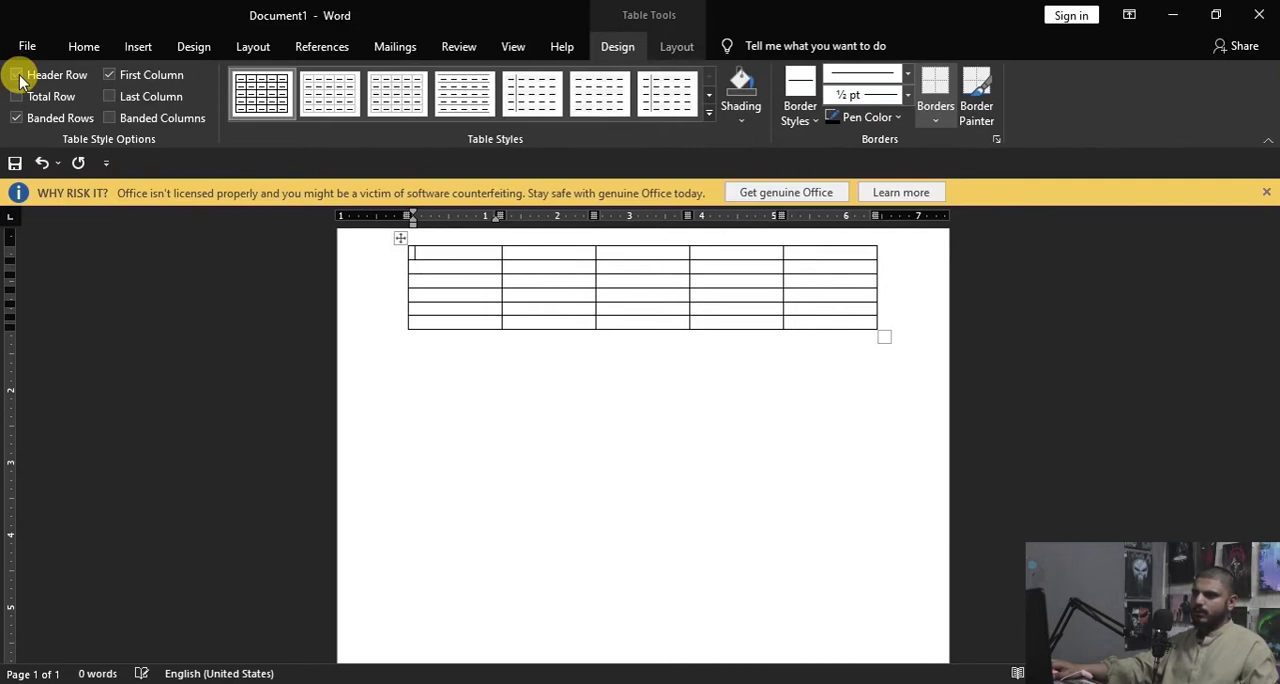
click(415, 103)
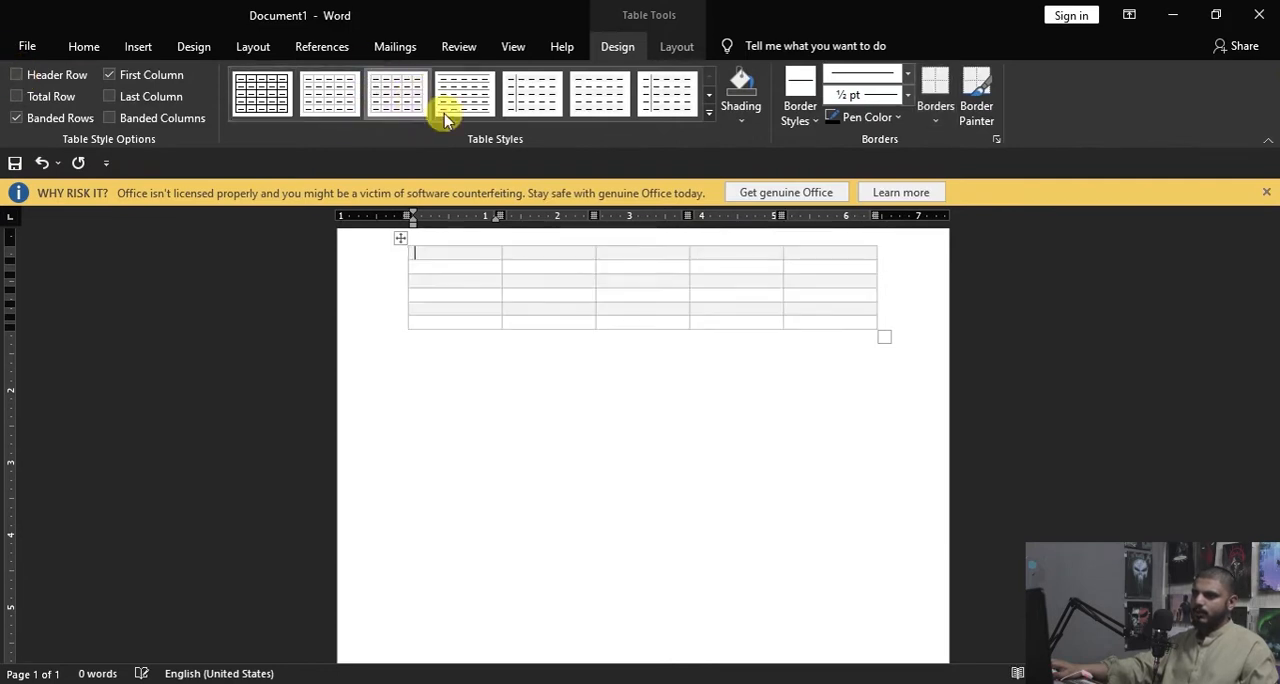
click(17, 75)
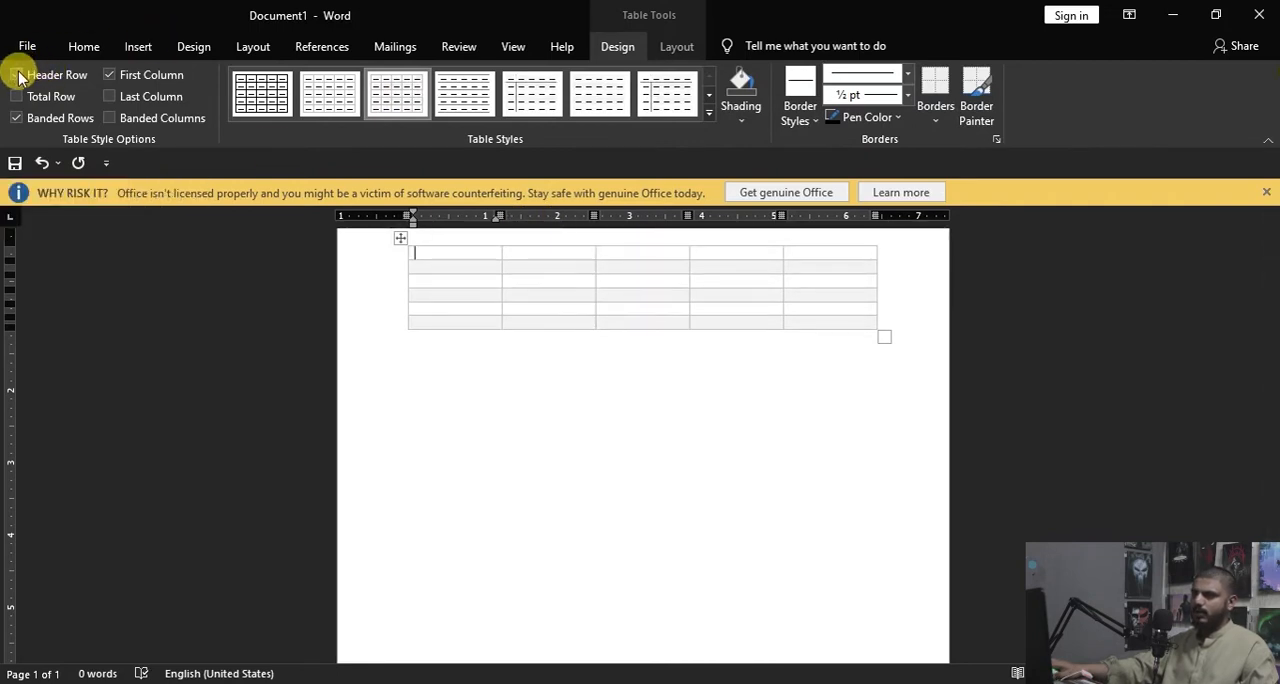
click(18, 75)
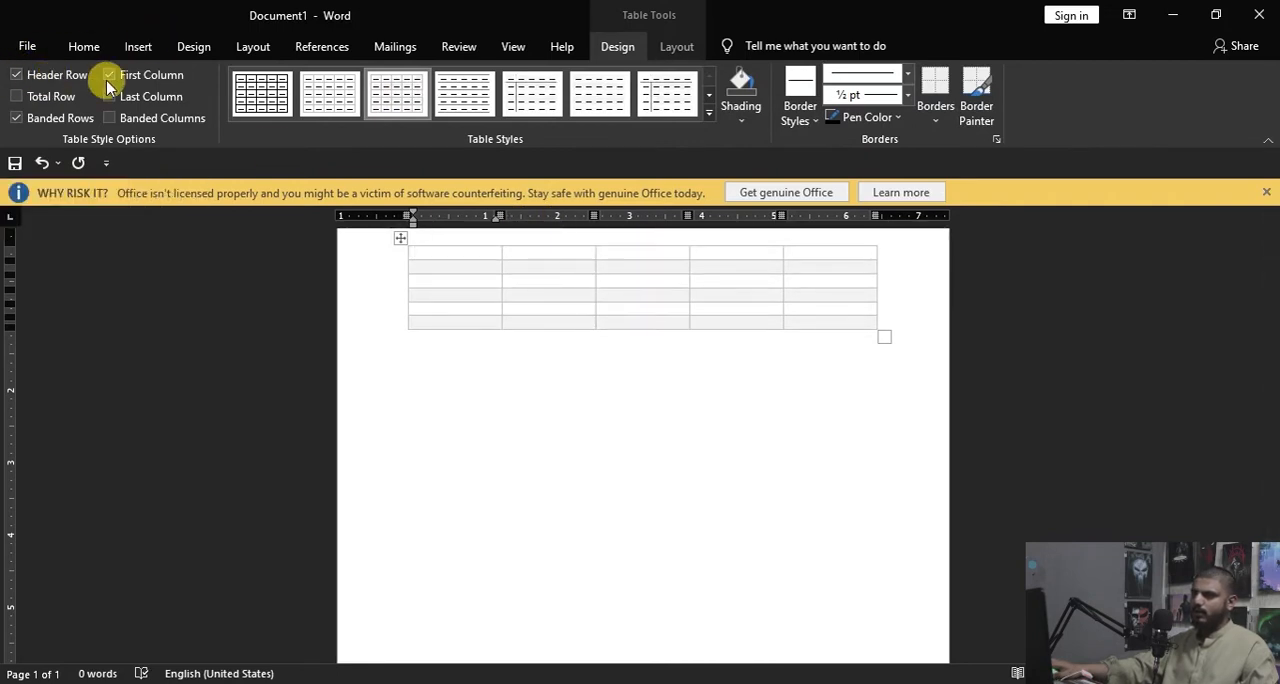
Step: Turn off Banded Rows for the table and leave the Header Row and First Column options enabled
click(16, 118)
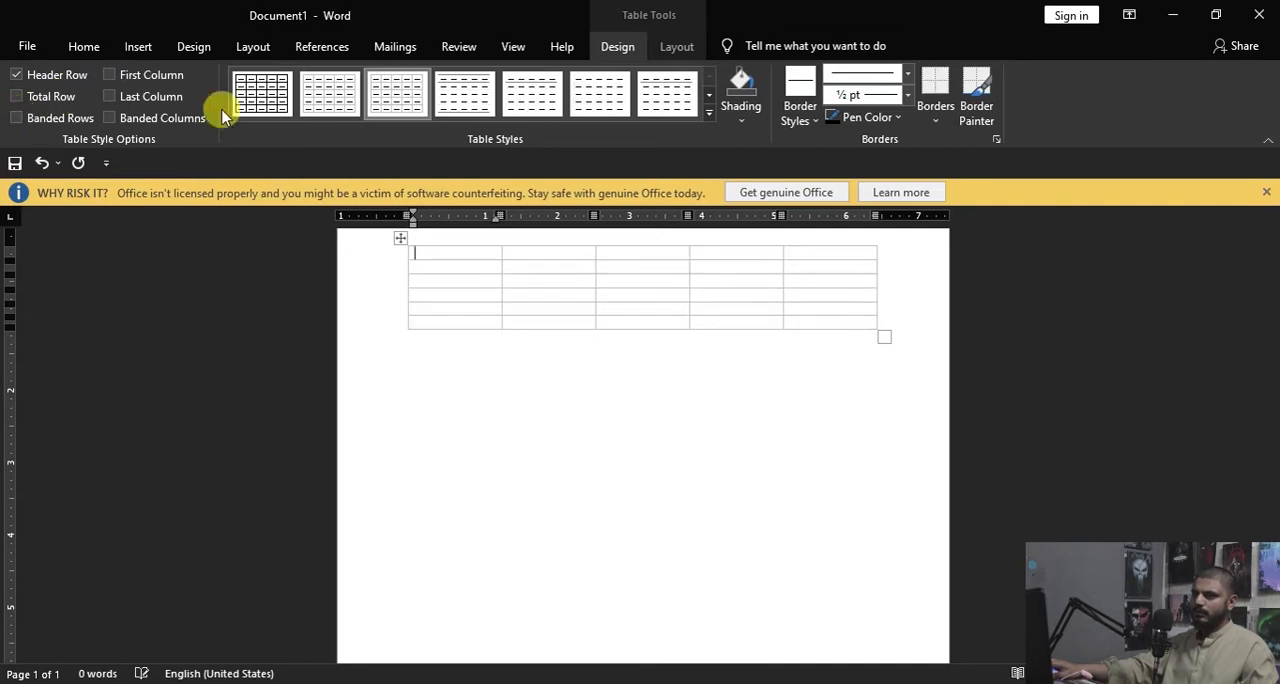
click(16, 76)
click(16, 76)
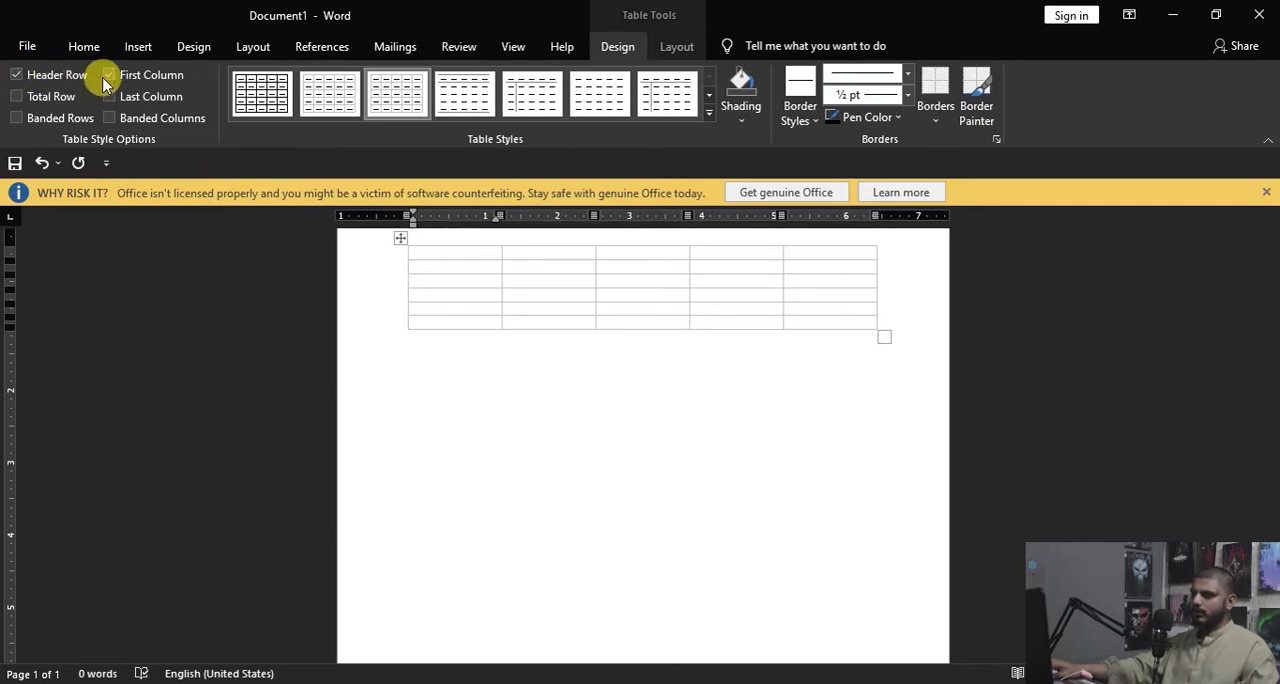
click(105, 76)
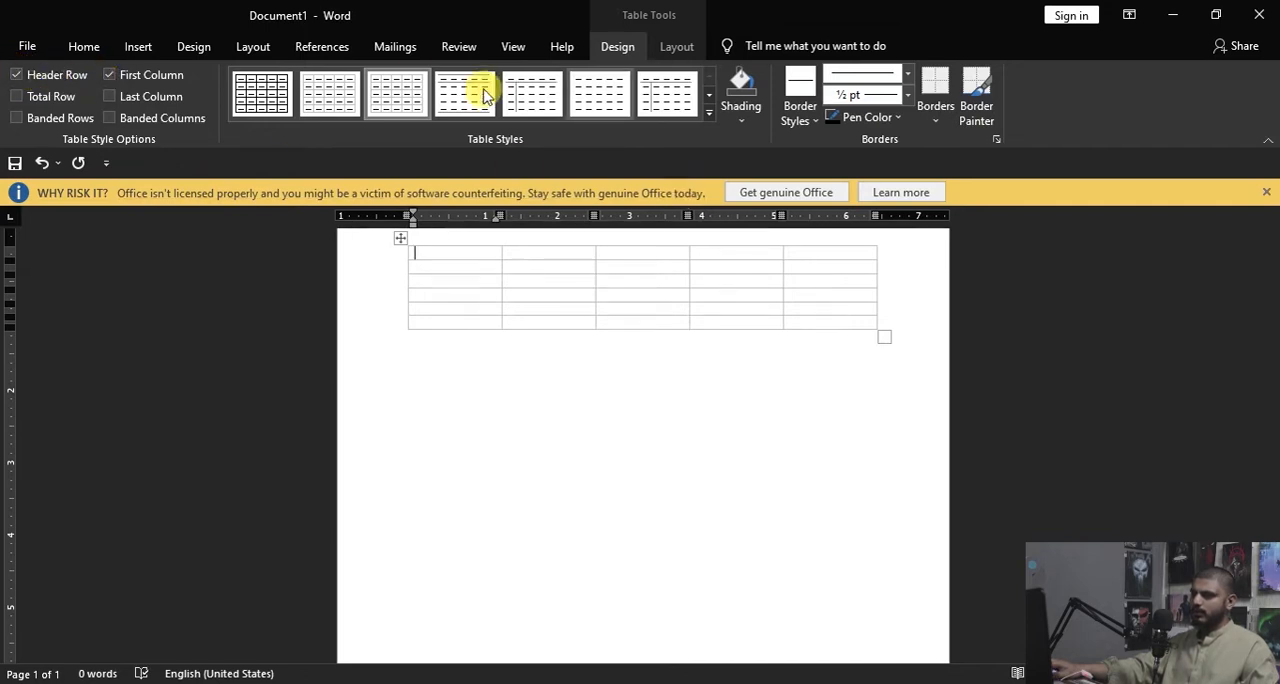
Step: Apply the dark black Grid Tables style with black header and first column, and enable Total Row, Last Column and Banded Rows
click(710, 118)
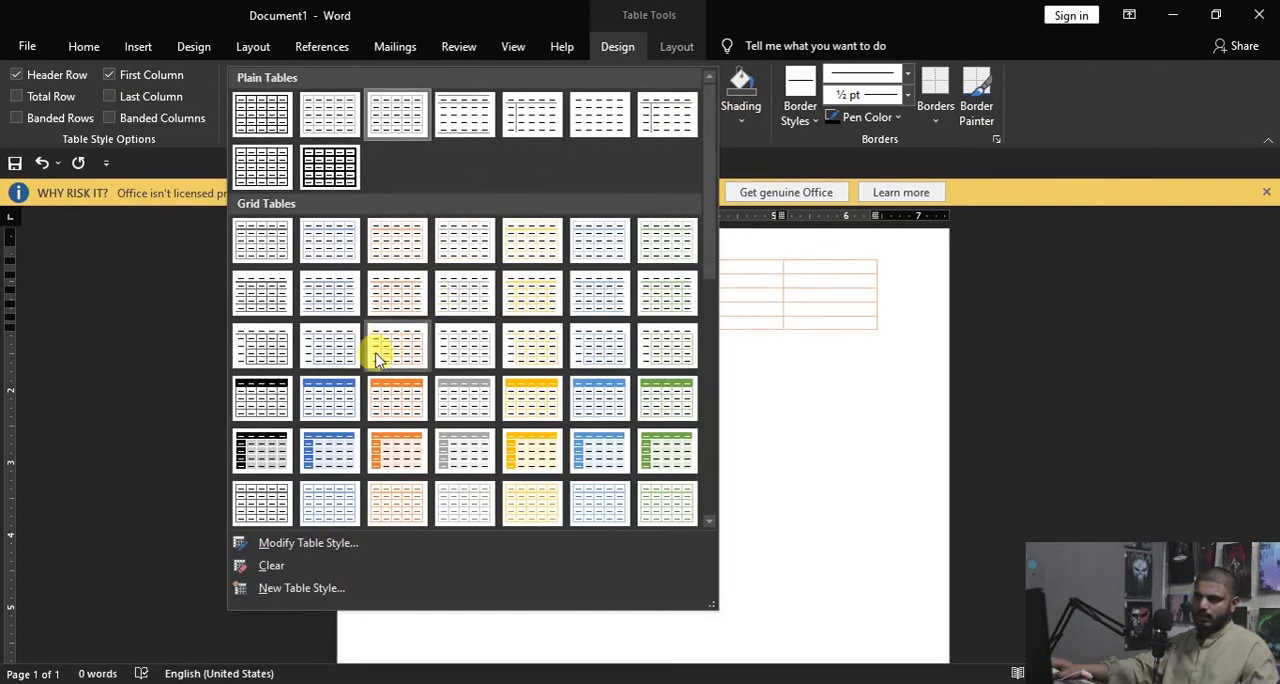
click(270, 453)
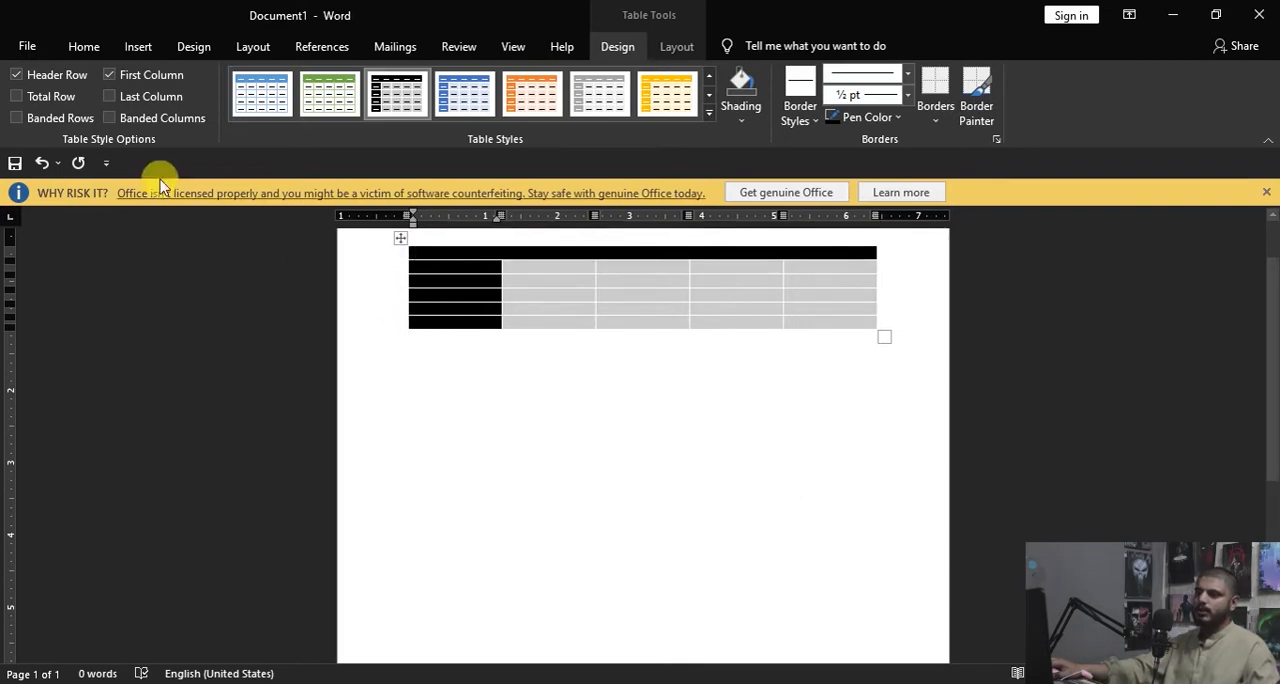
click(19, 98)
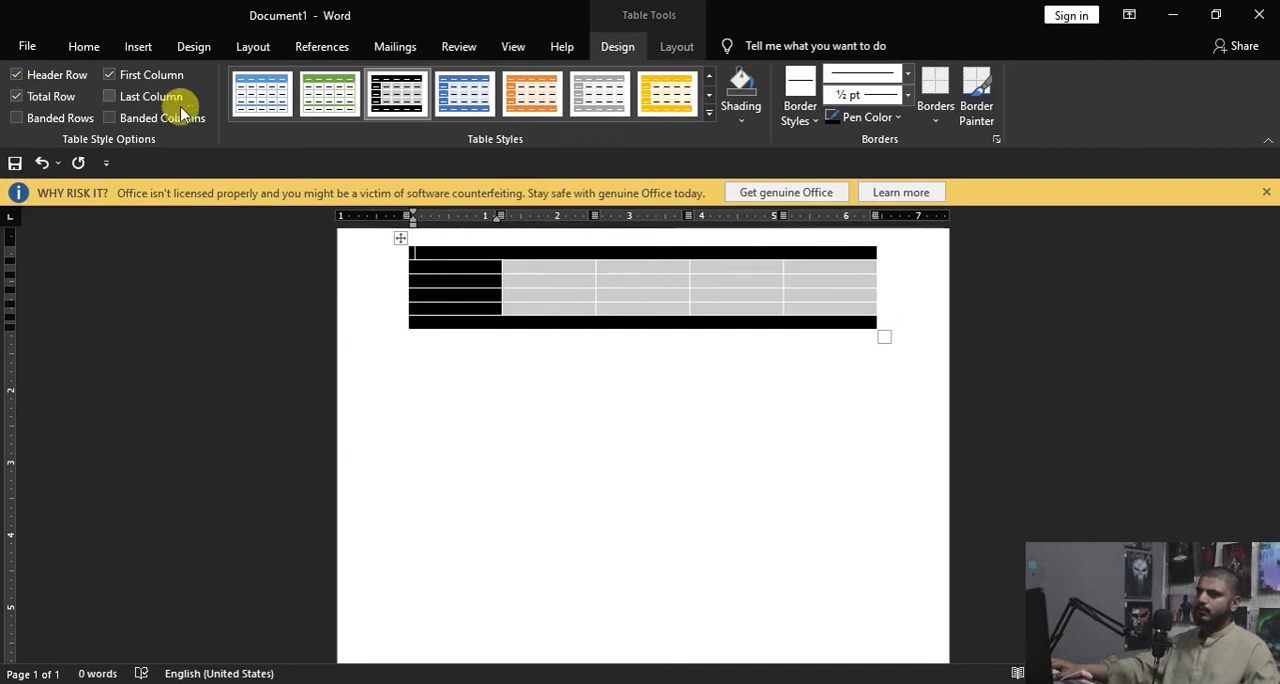
click(117, 97)
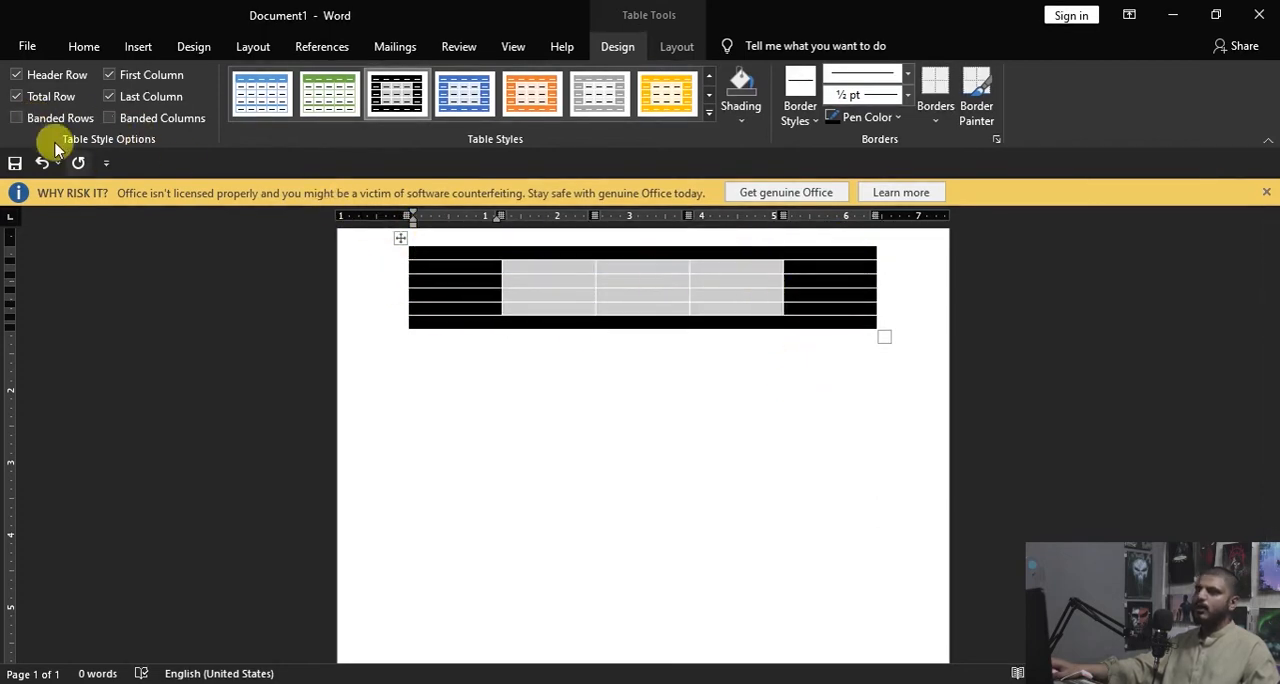
click(17, 118)
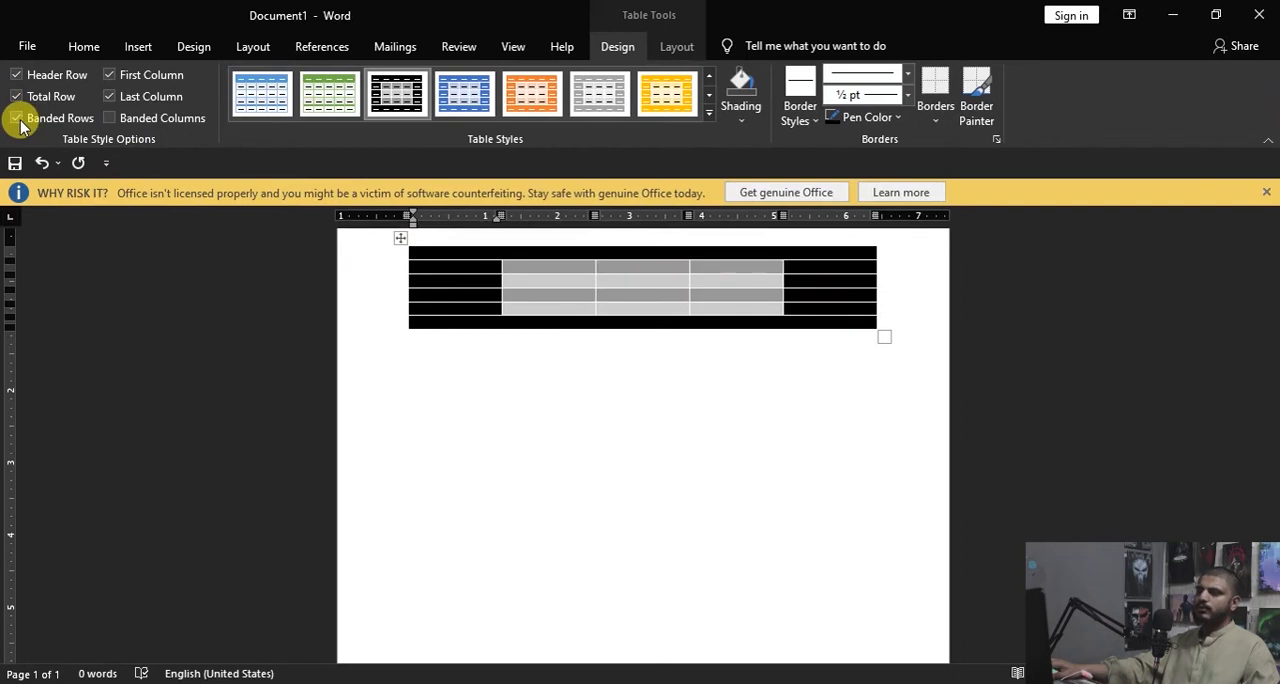
Step: Turn off the Header Row, Total Row, First Column and Last Column style options for the table
click(16, 75)
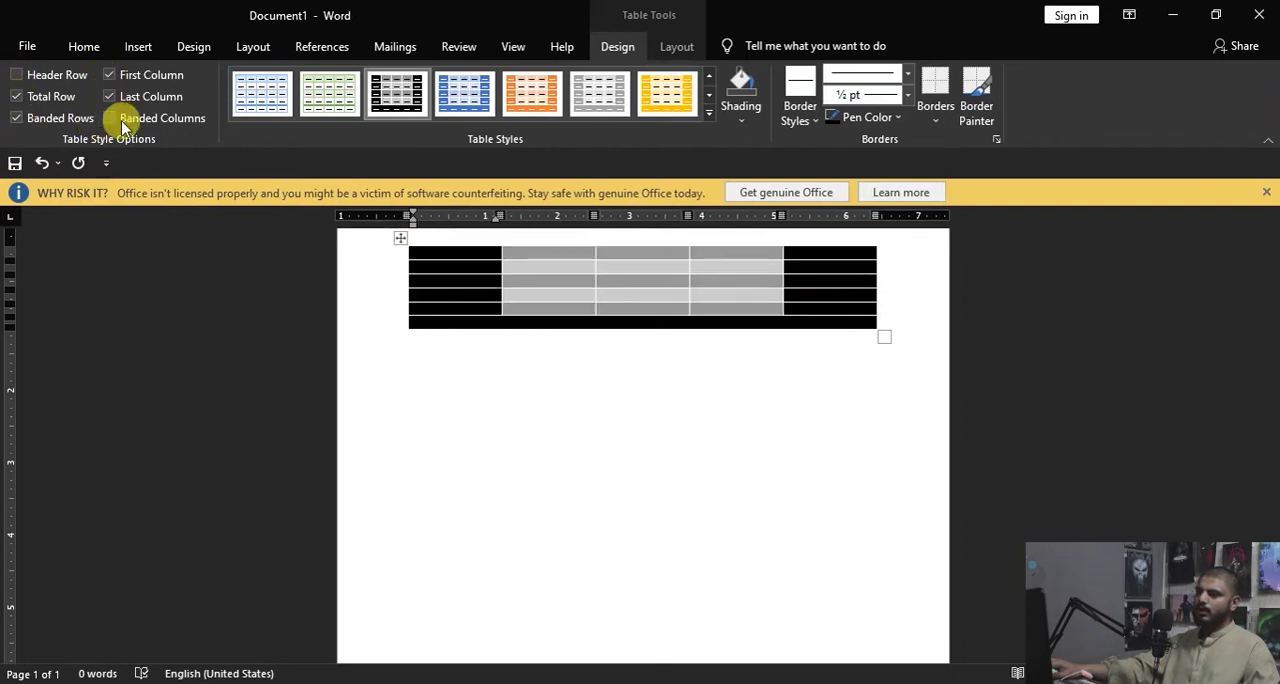
click(16, 96)
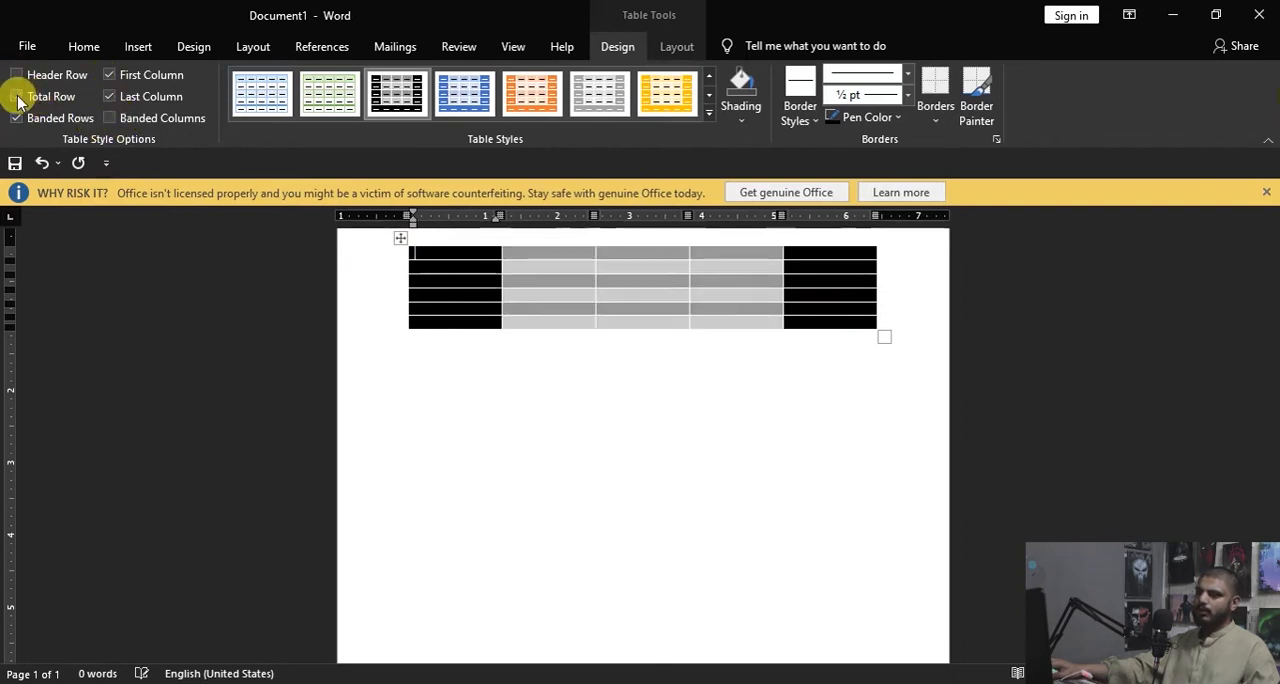
click(123, 77)
click(112, 96)
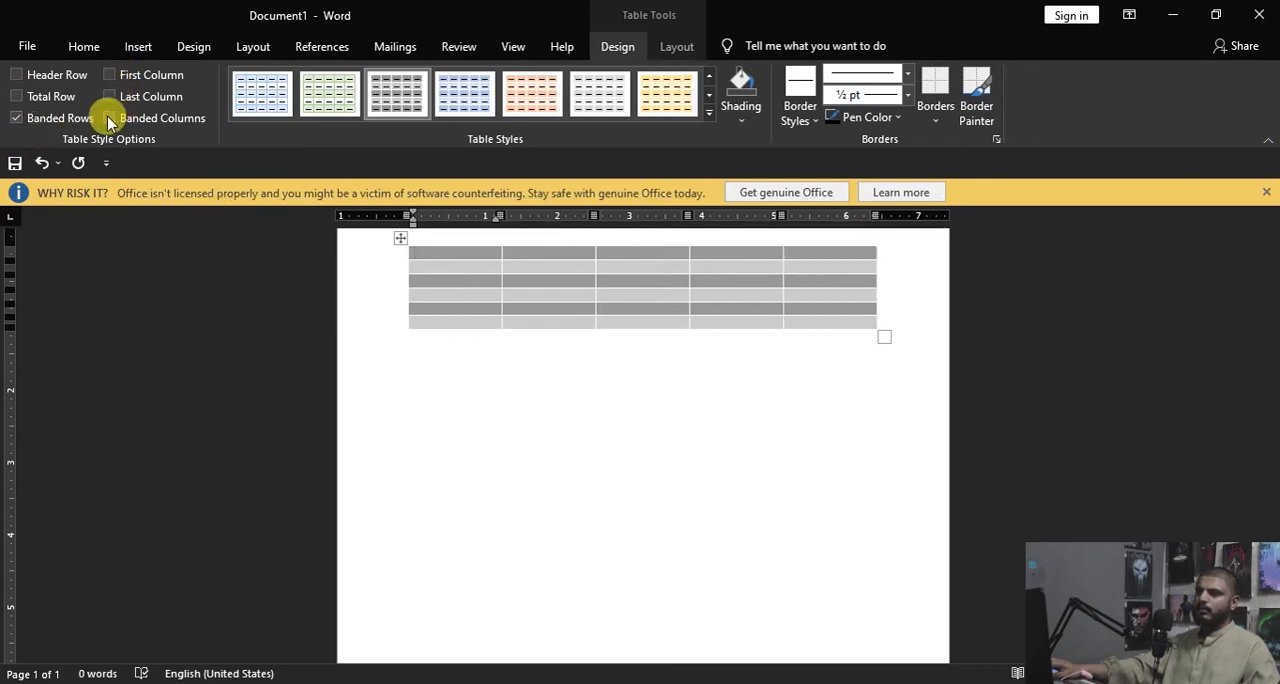
Step: Switch the table's banding from rows to columns, with Banded Rows off and Banded Columns on
click(110, 119)
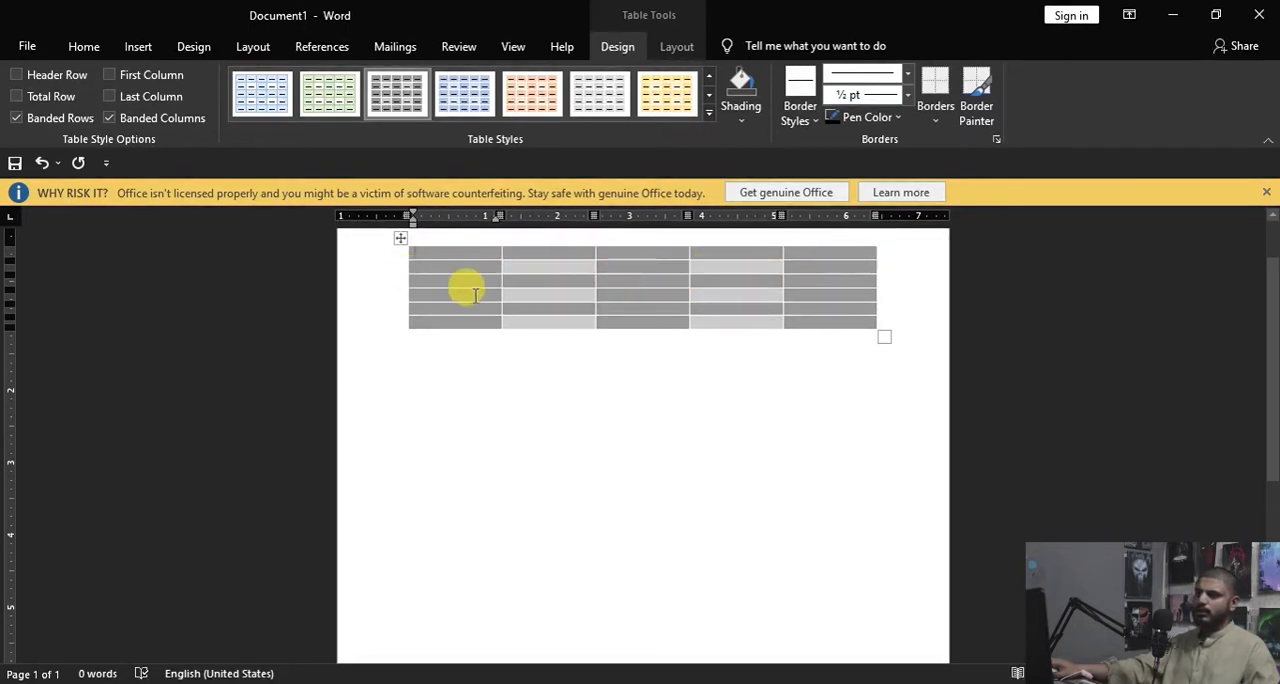
click(110, 118)
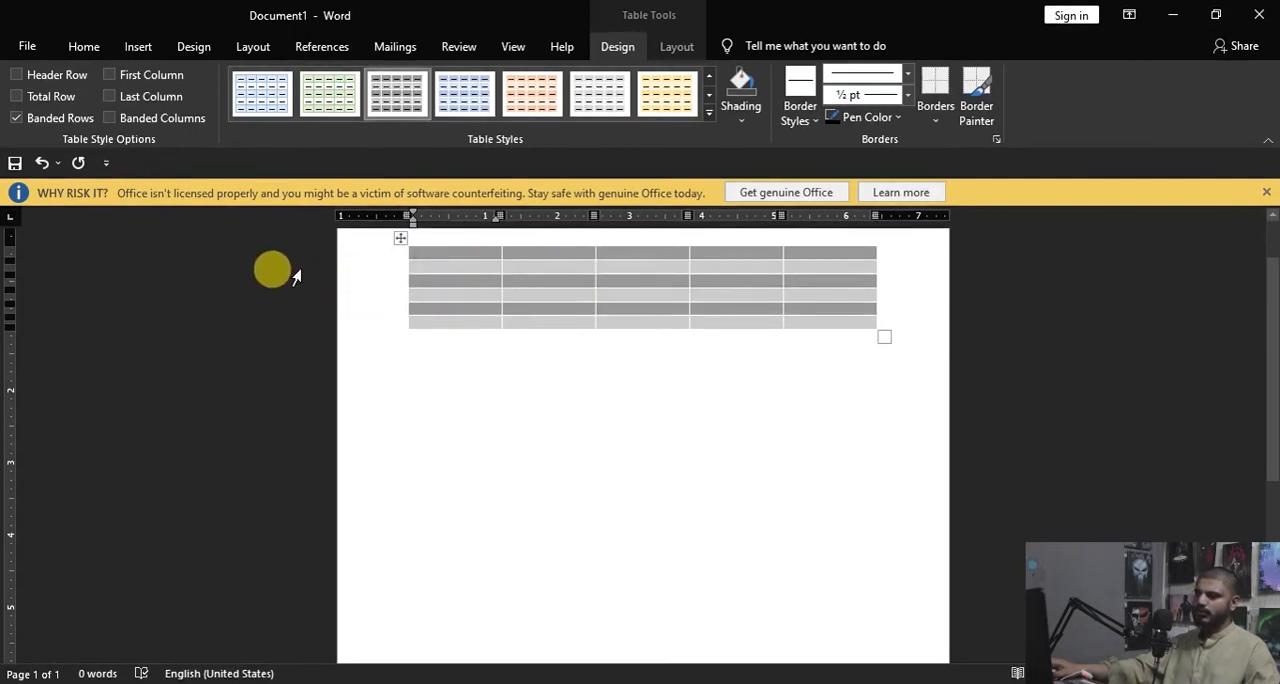
click(16, 119)
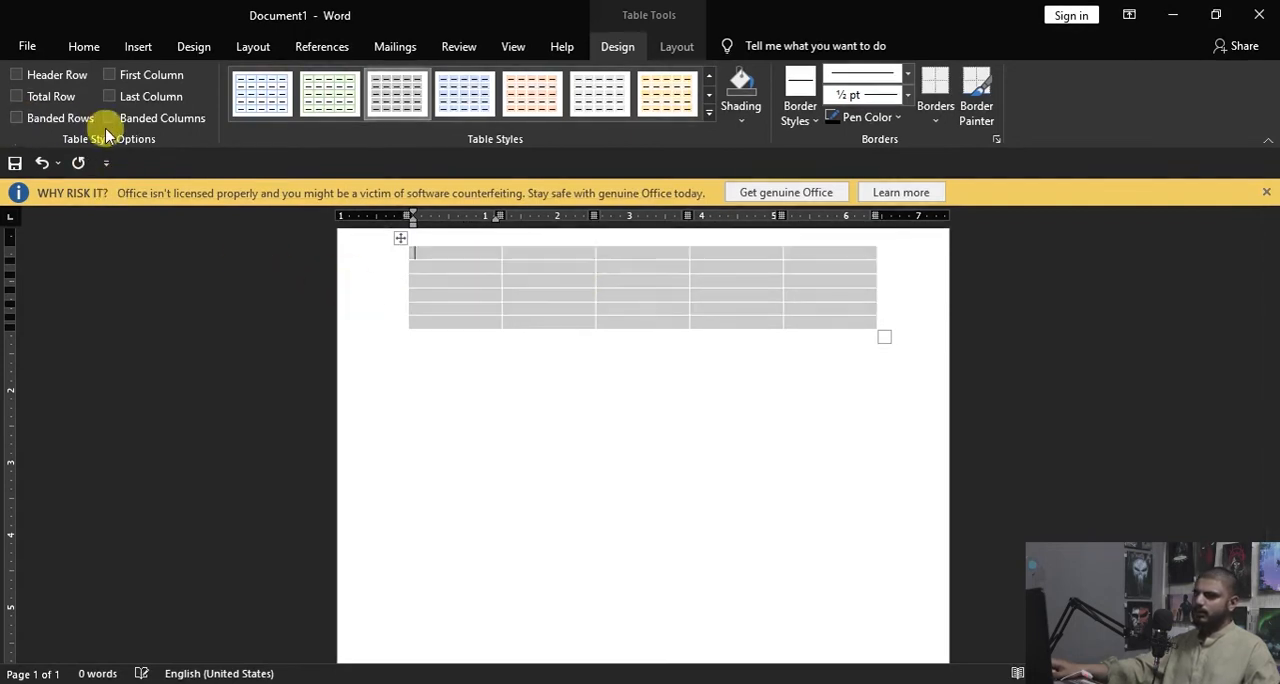
click(110, 119)
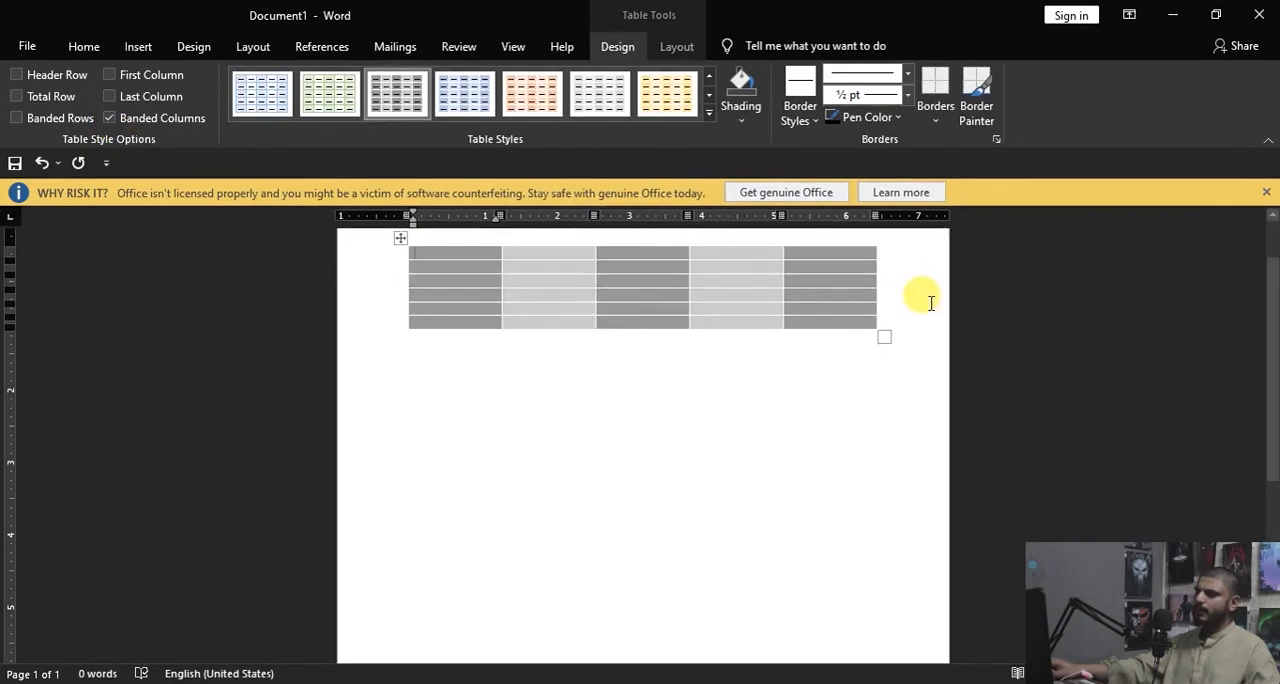
click(757, 125)
click(743, 120)
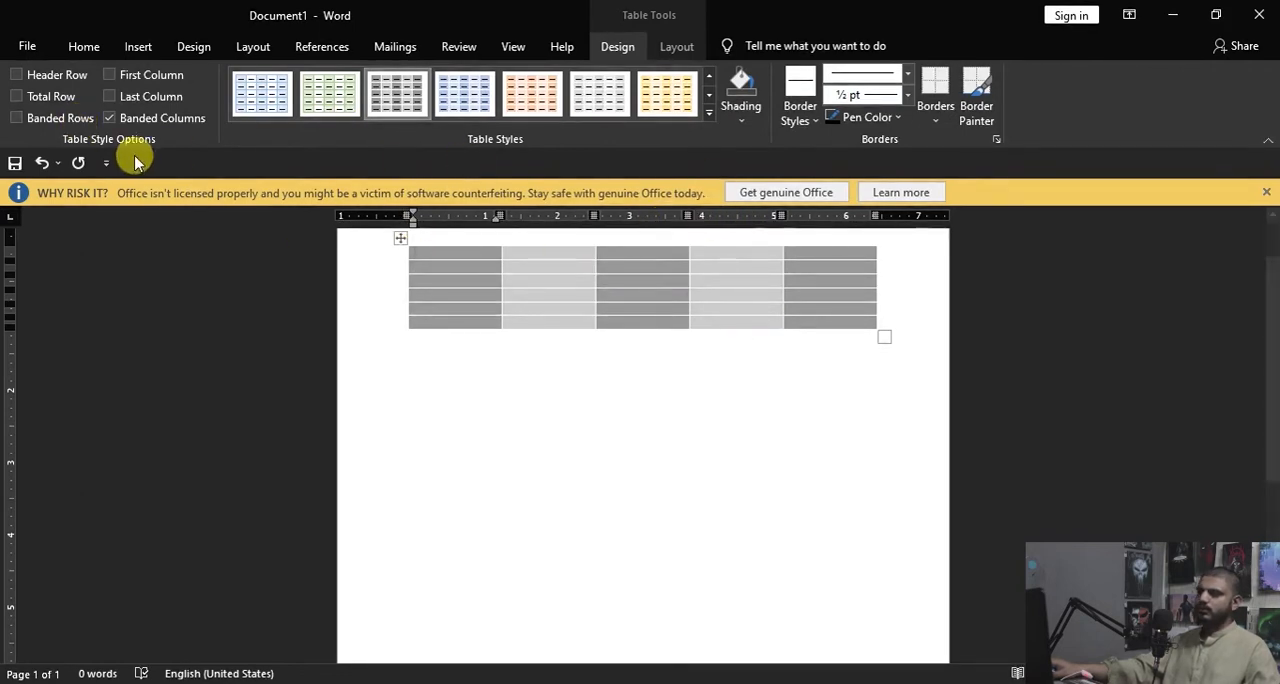
Step: Select the table's first column with the Select command, followed by the entire table
click(672, 47)
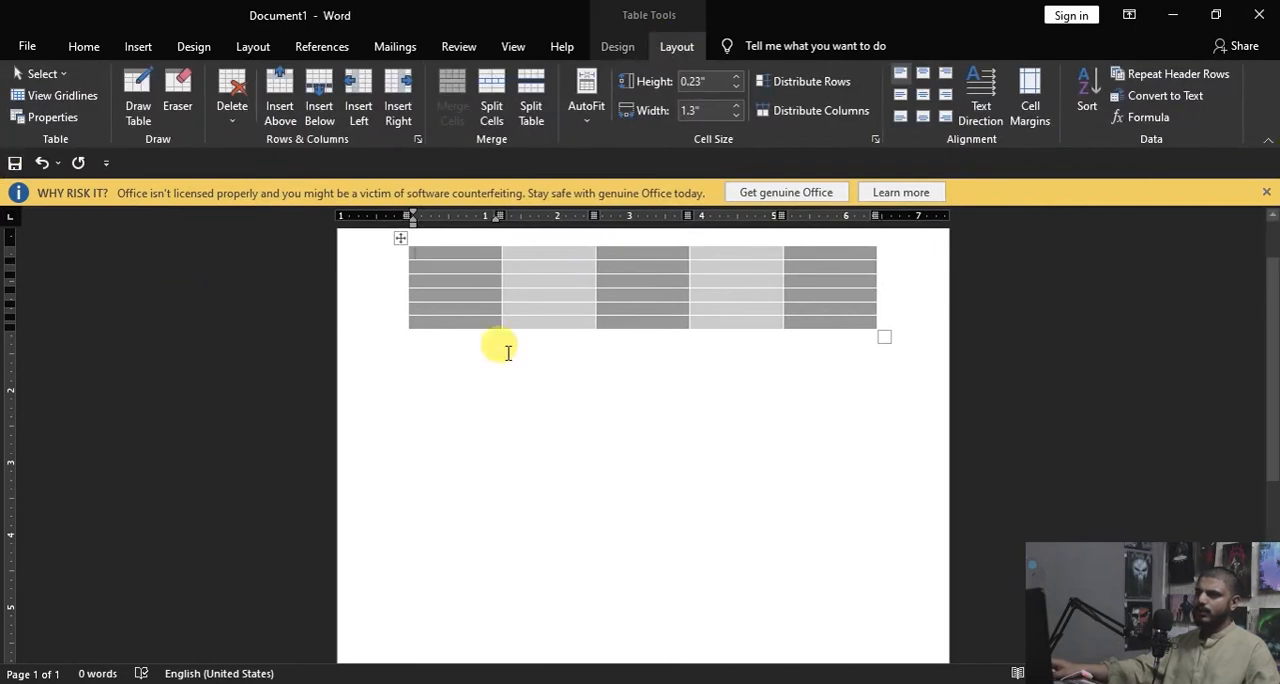
click(38, 84)
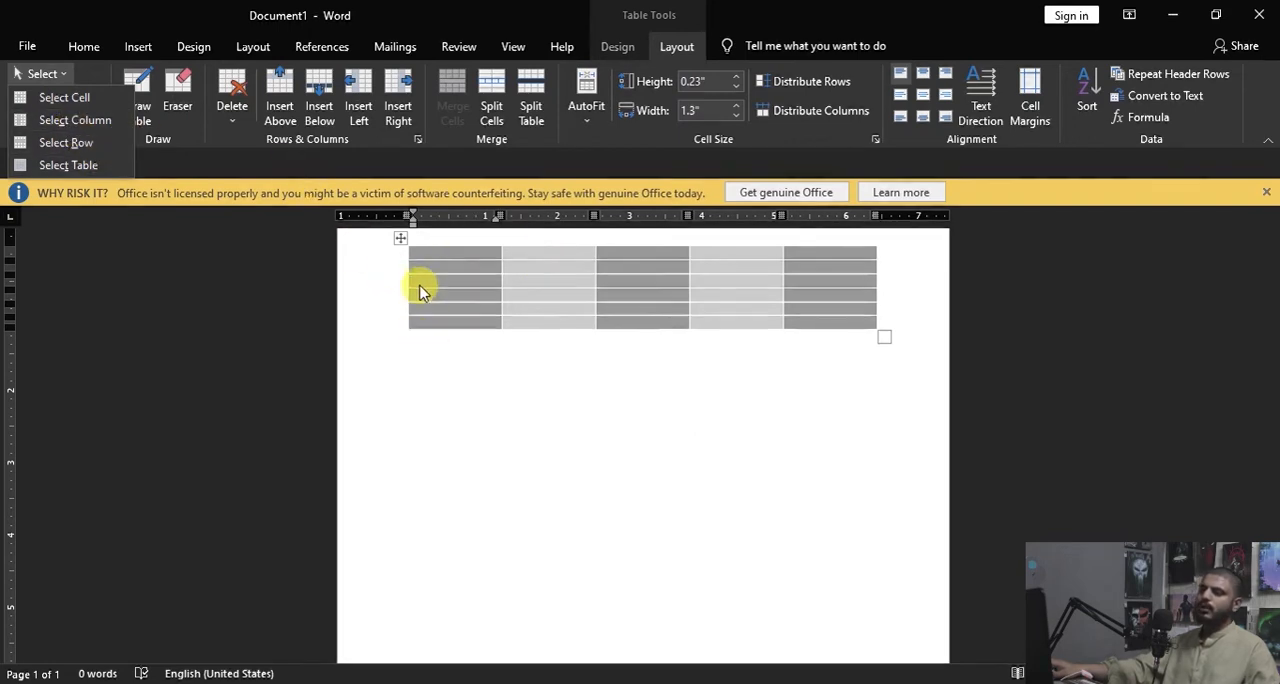
click(430, 250)
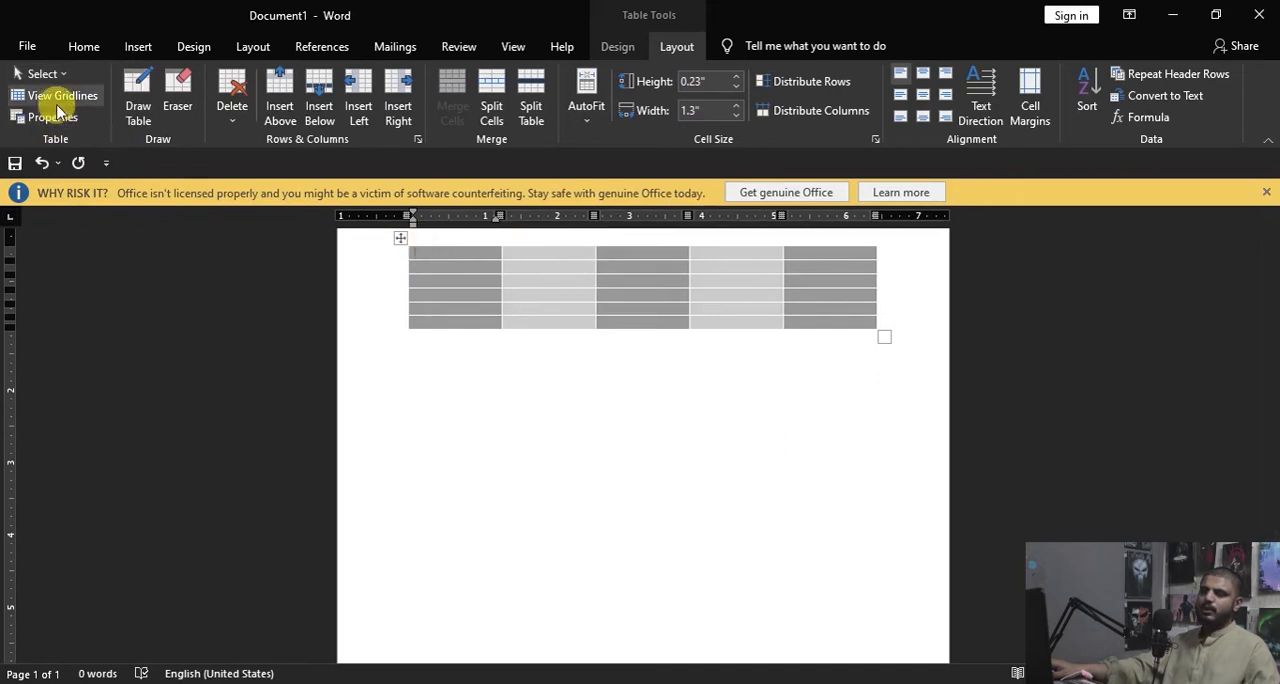
click(44, 73)
click(62, 120)
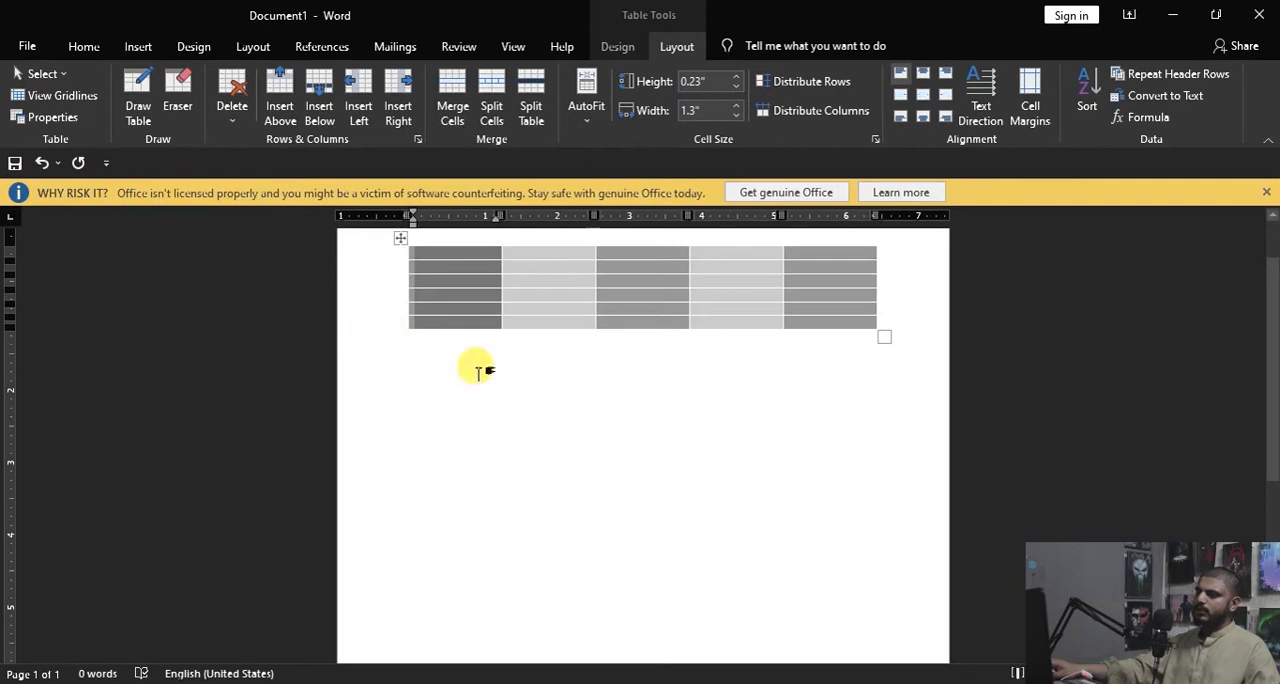
click(62, 74)
click(77, 162)
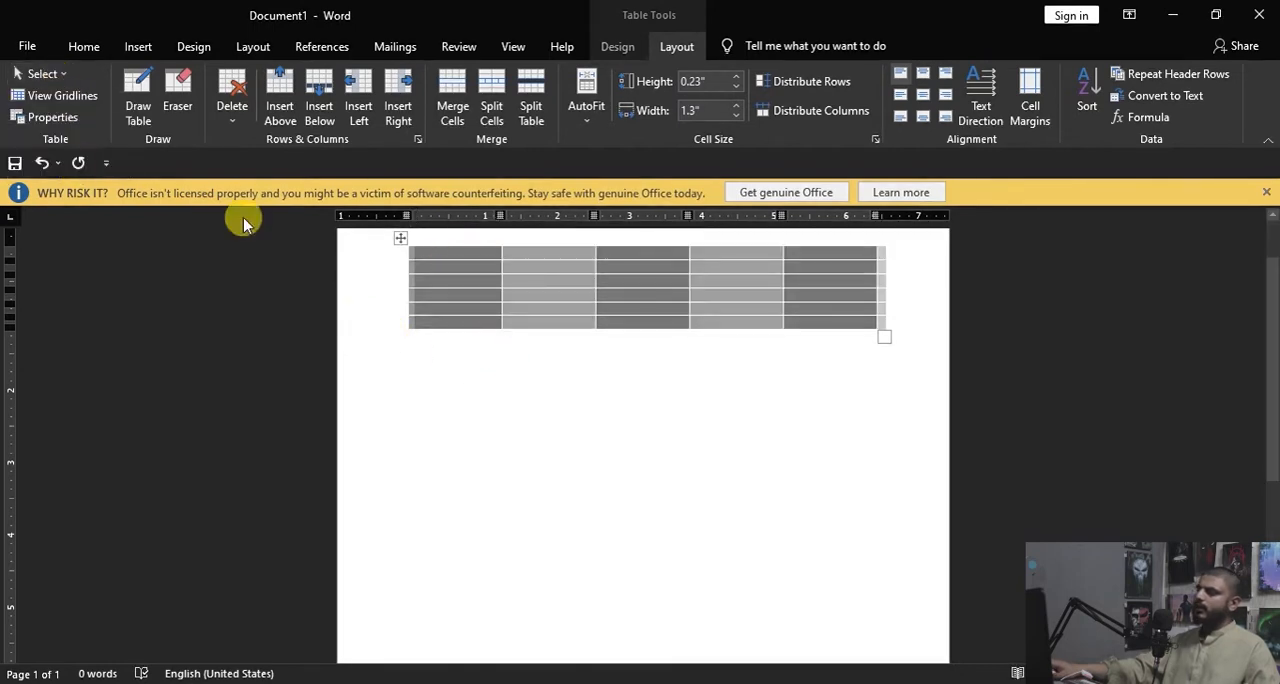
Step: Clear the table selection and use the Eraser to remove the border between the last two cells of the last column
click(435, 262)
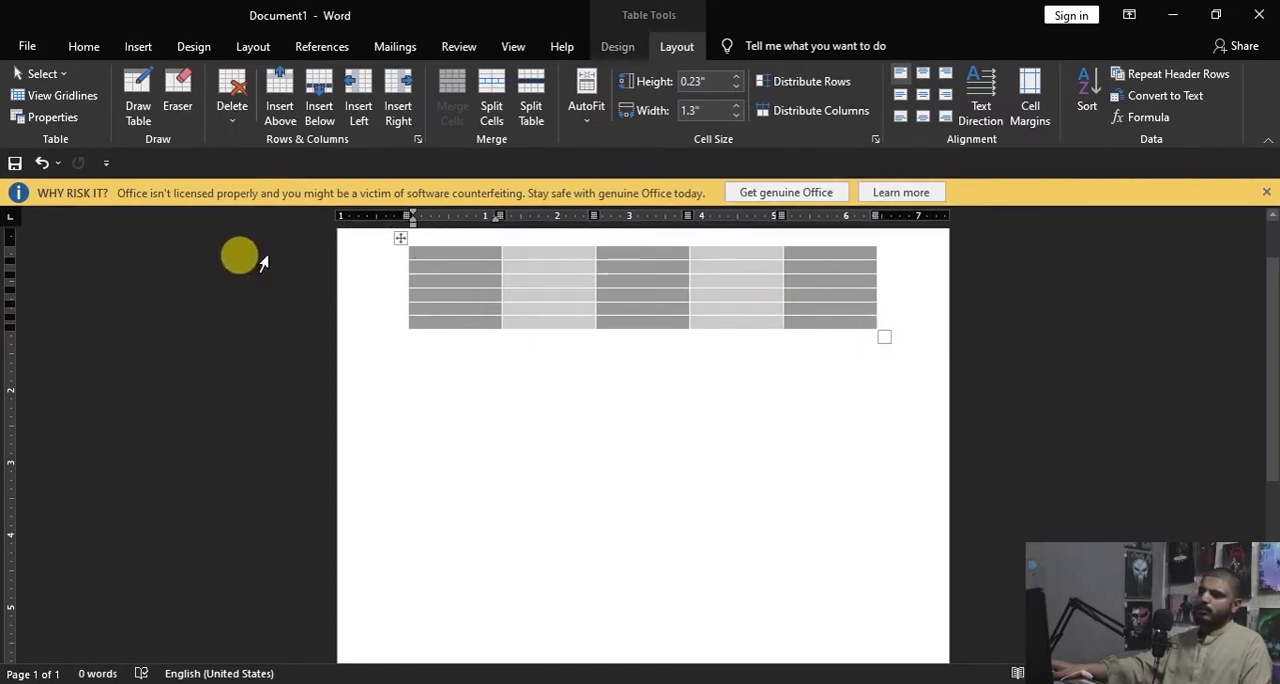
click(177, 92)
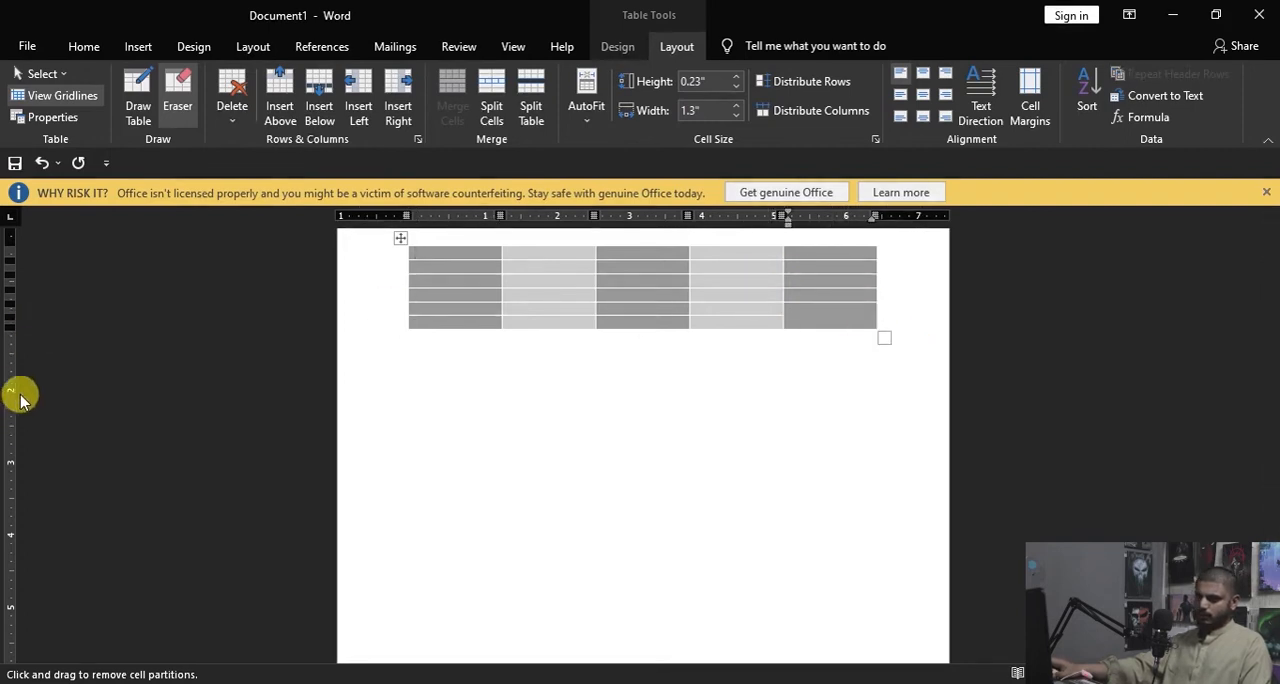
Step: Delete the merged cell at the bottom of the table's last column using the Shift cells left option
click(231, 114)
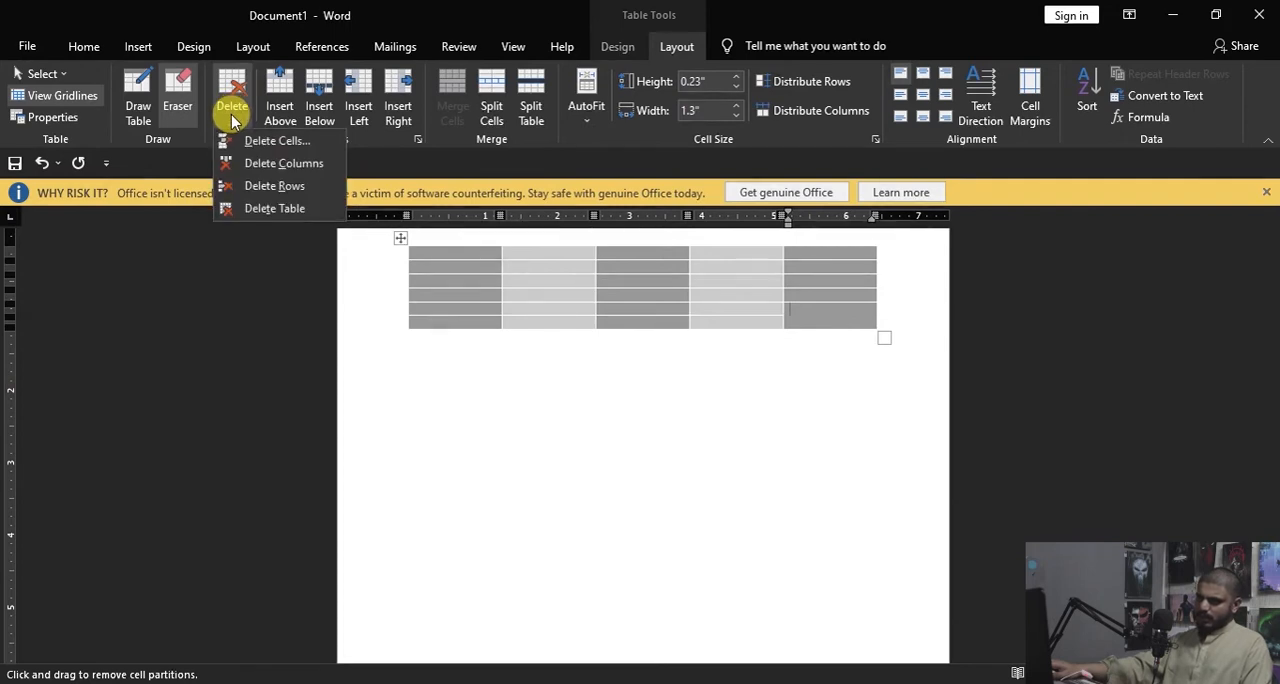
click(487, 250)
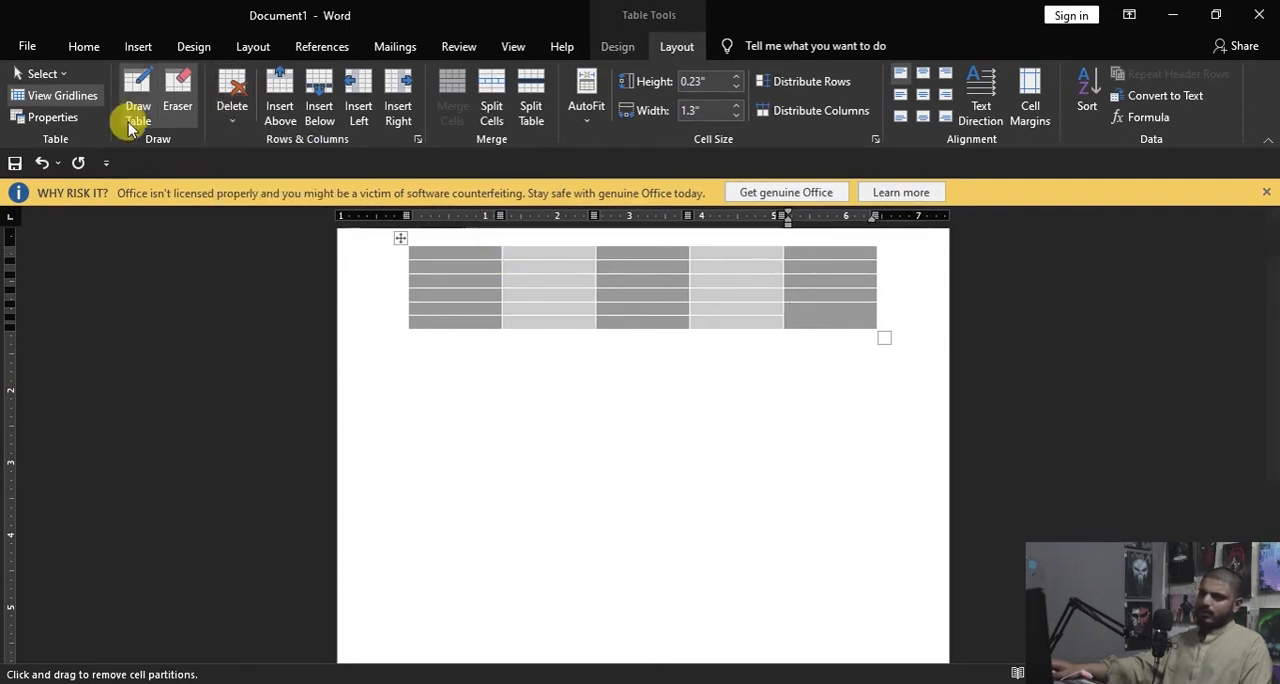
click(232, 108)
click(262, 145)
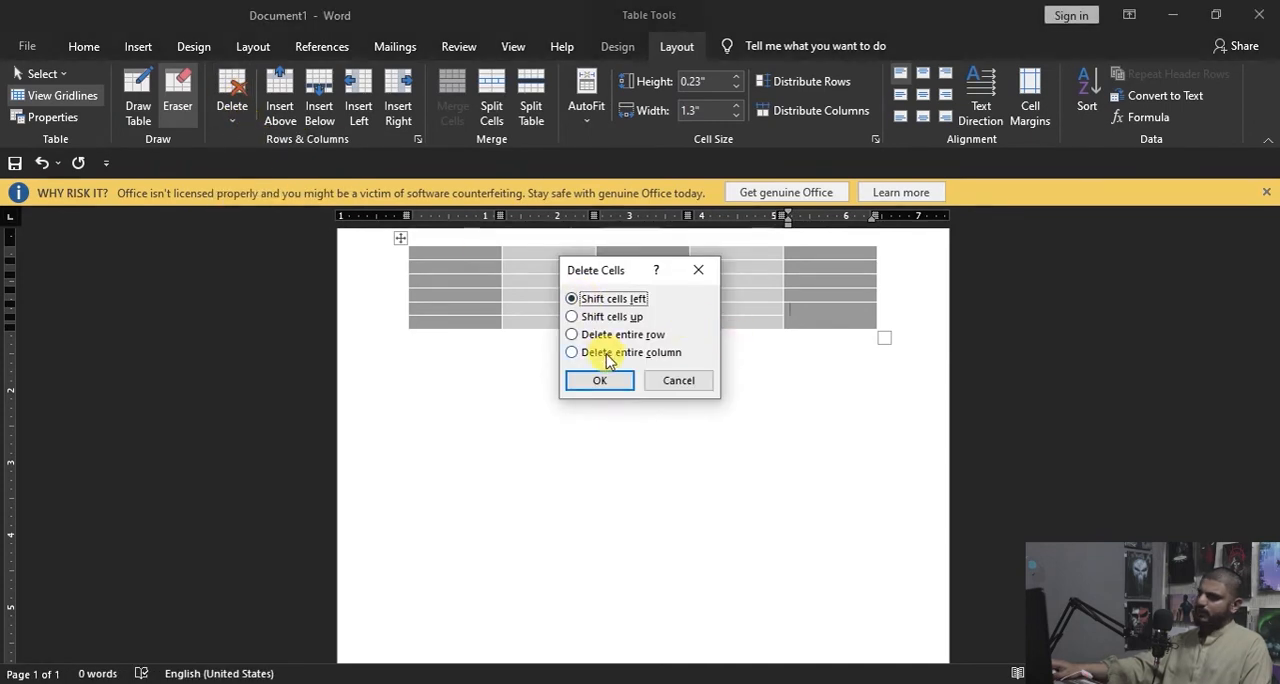
click(600, 382)
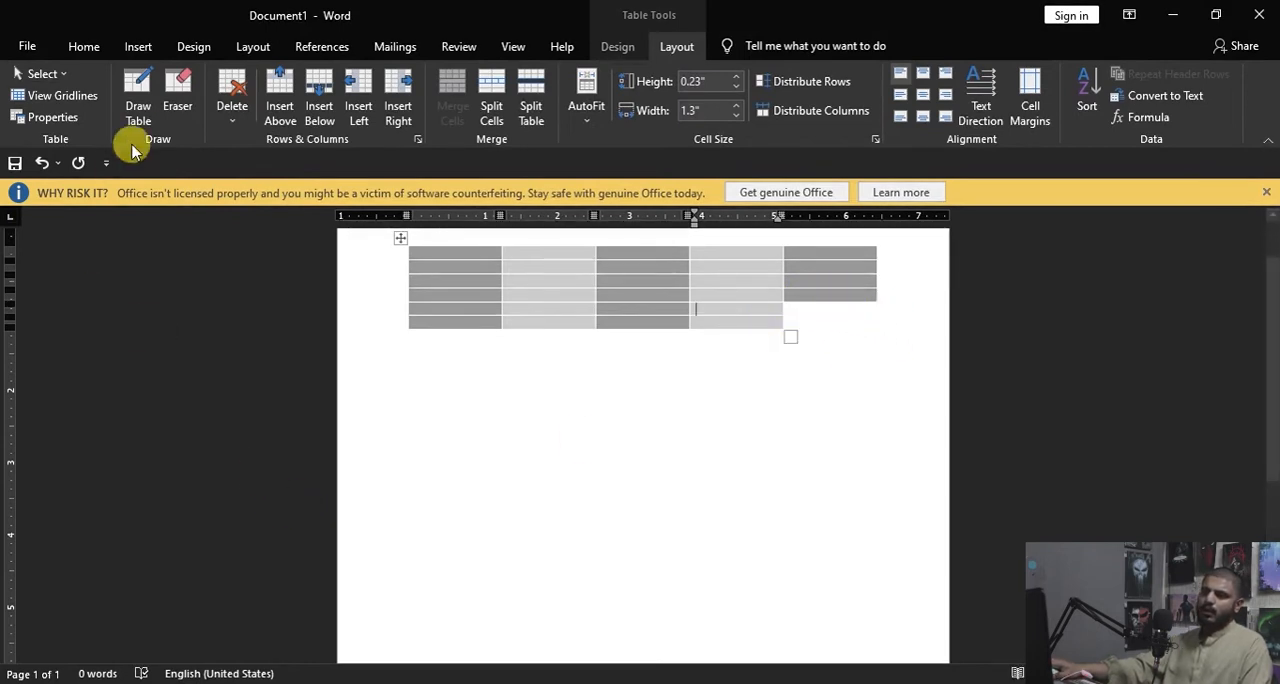
Step: Delete the table's fourth column, followed by the entire table
click(234, 115)
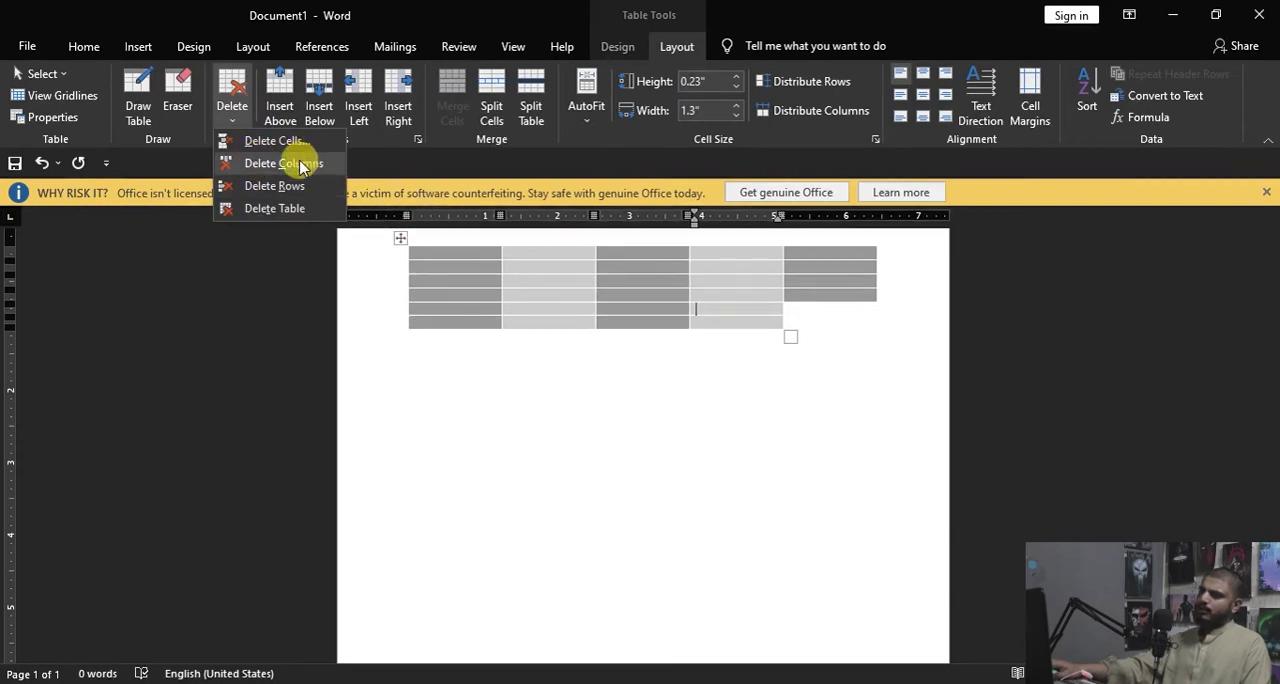
click(292, 163)
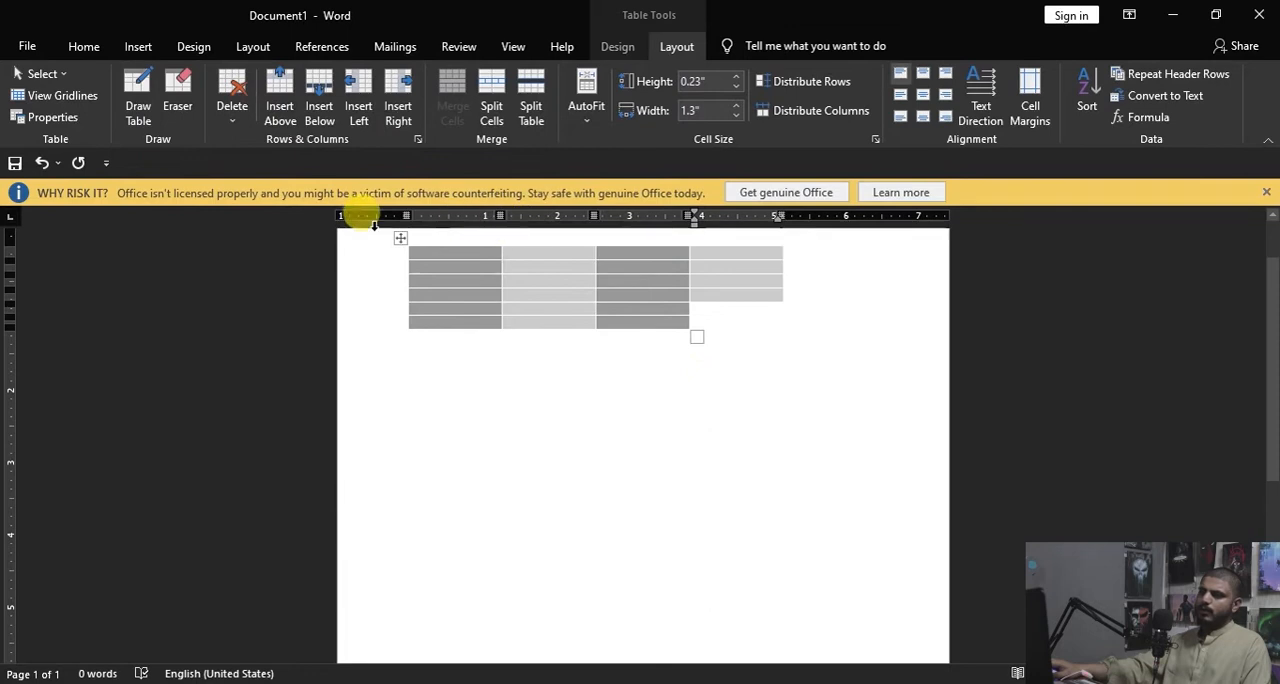
click(233, 124)
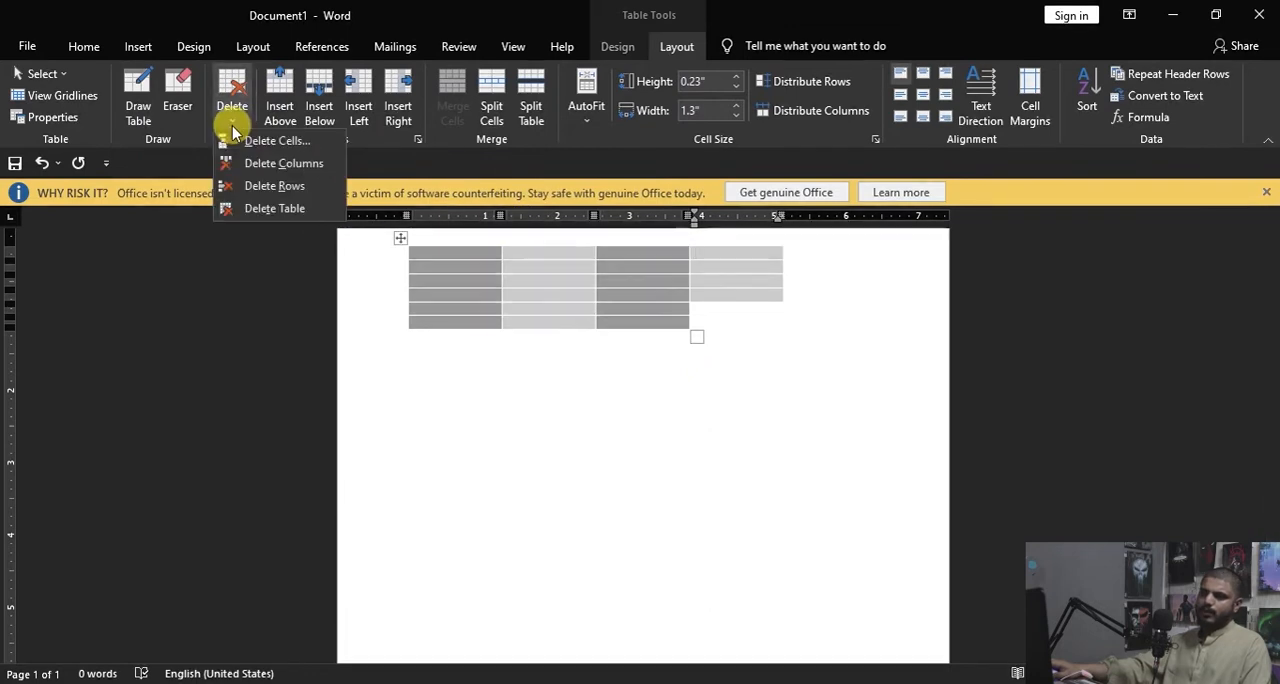
click(275, 208)
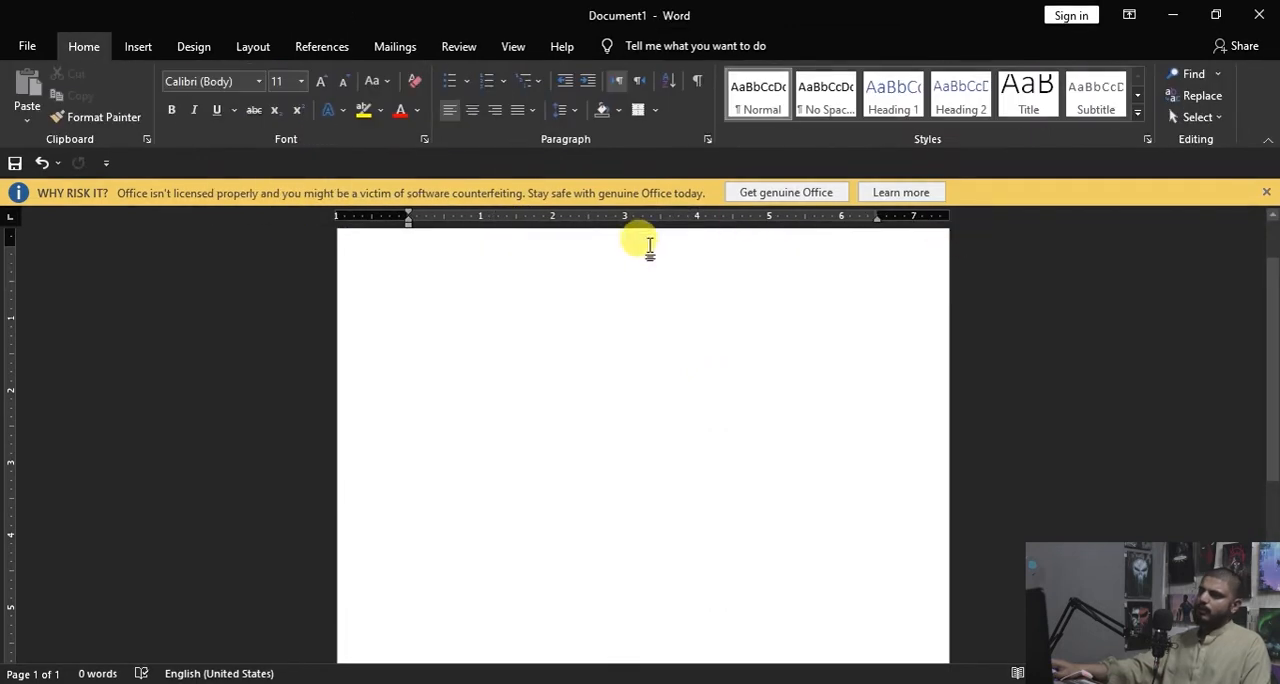
Step: Insert a new table with seven columns and five rows into the empty document
click(139, 47)
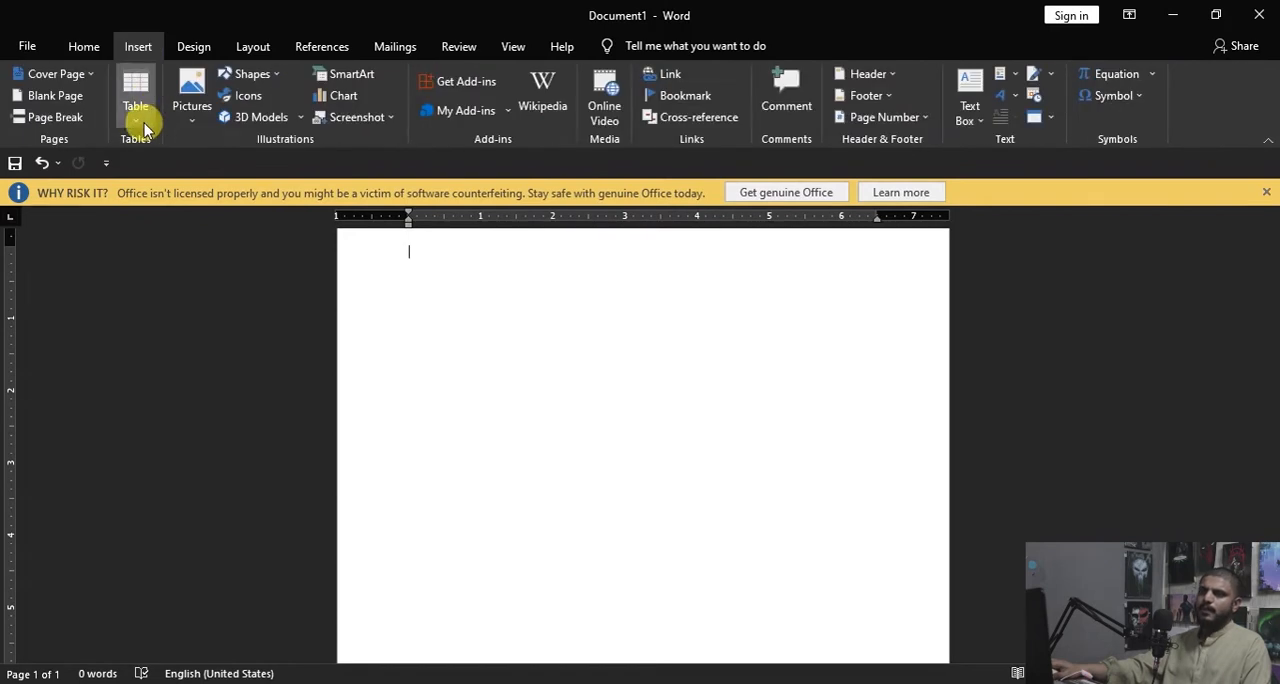
click(136, 115)
click(223, 251)
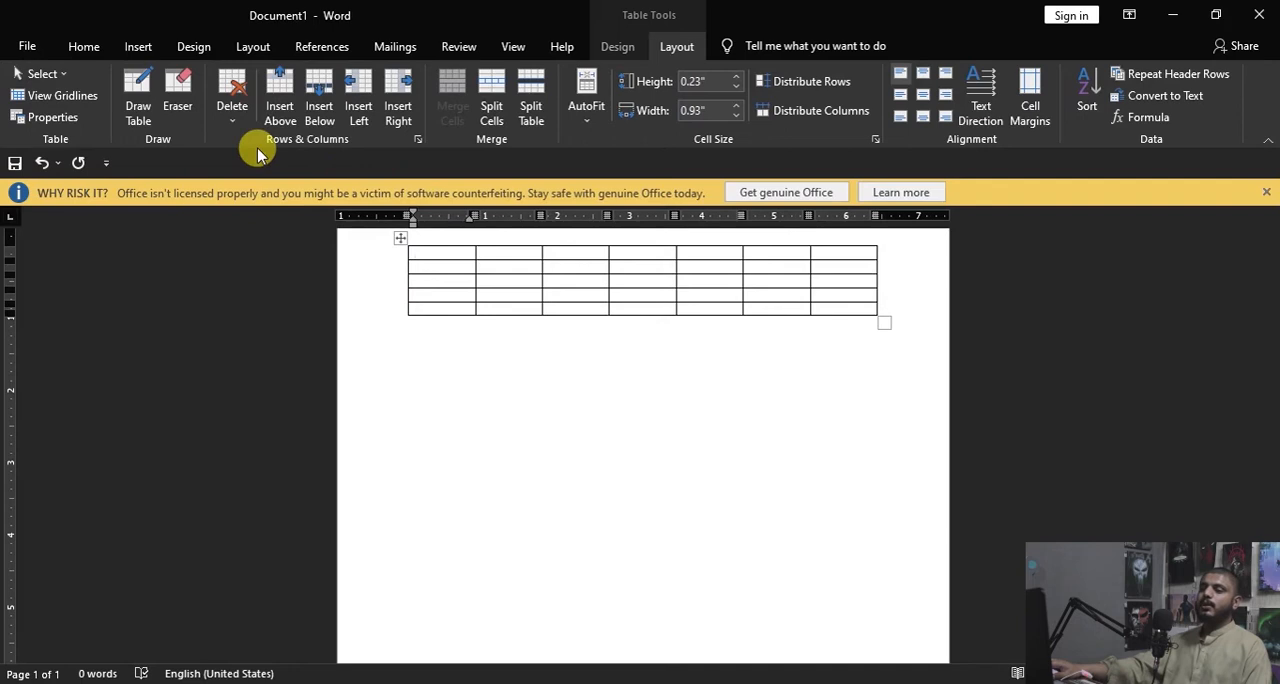
Step: Insert a row above the table's first row and another row below the second row
click(280, 92)
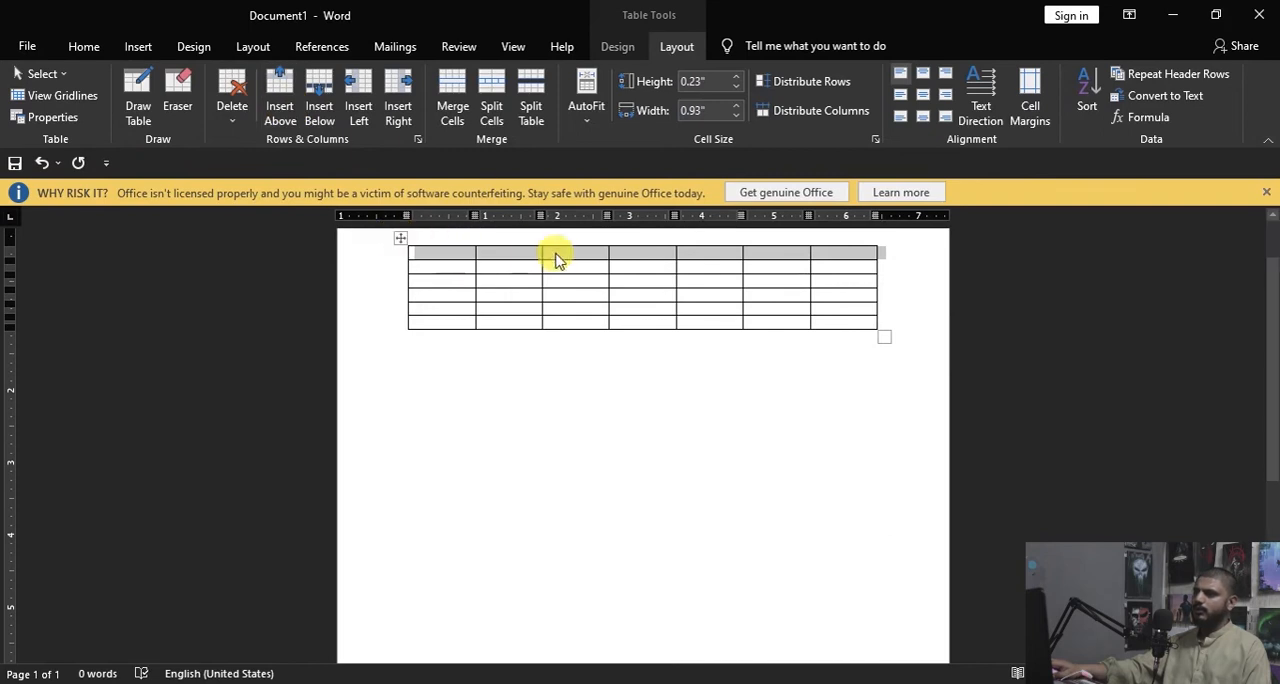
click(486, 262)
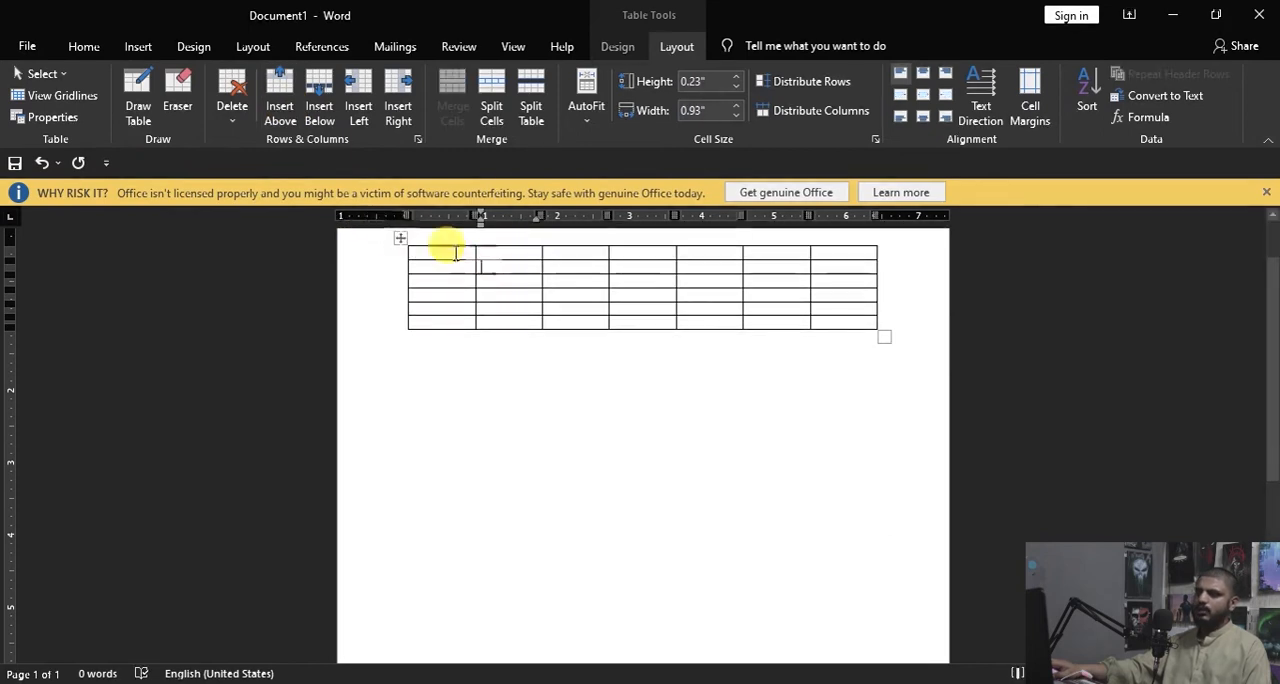
click(332, 115)
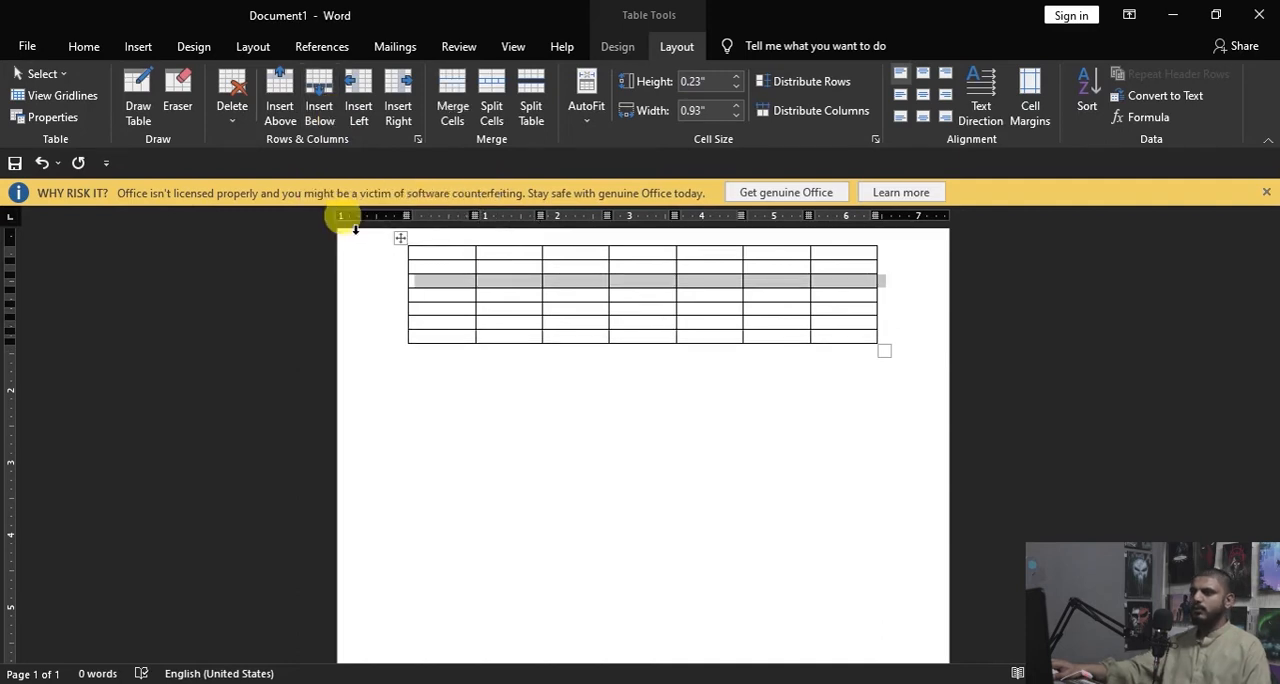
Step: Insert a column to the left of the table's second column and clear the selection
click(518, 265)
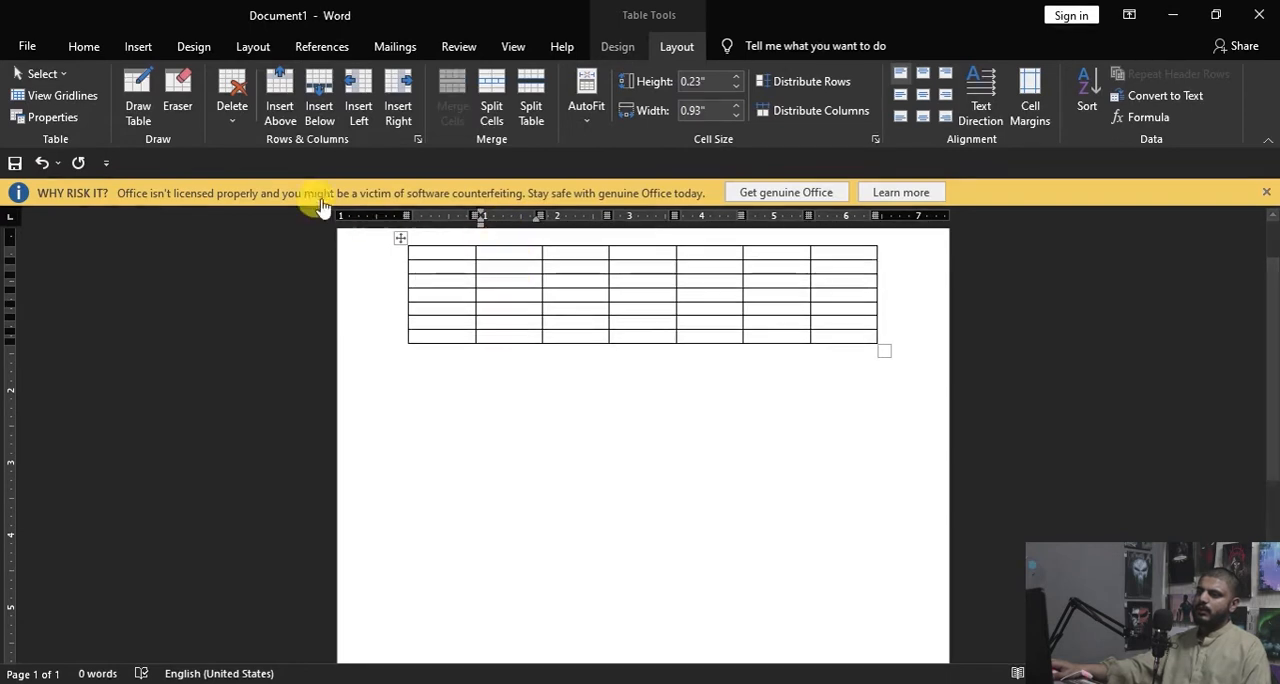
click(356, 100)
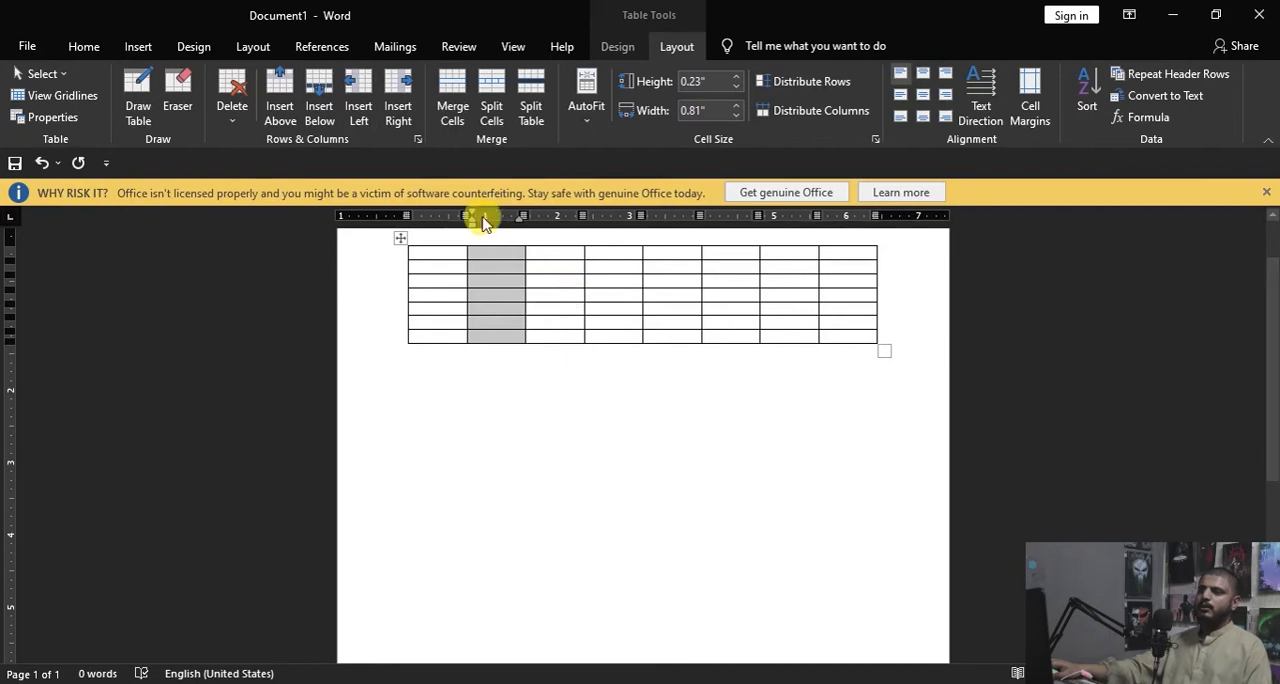
click(595, 305)
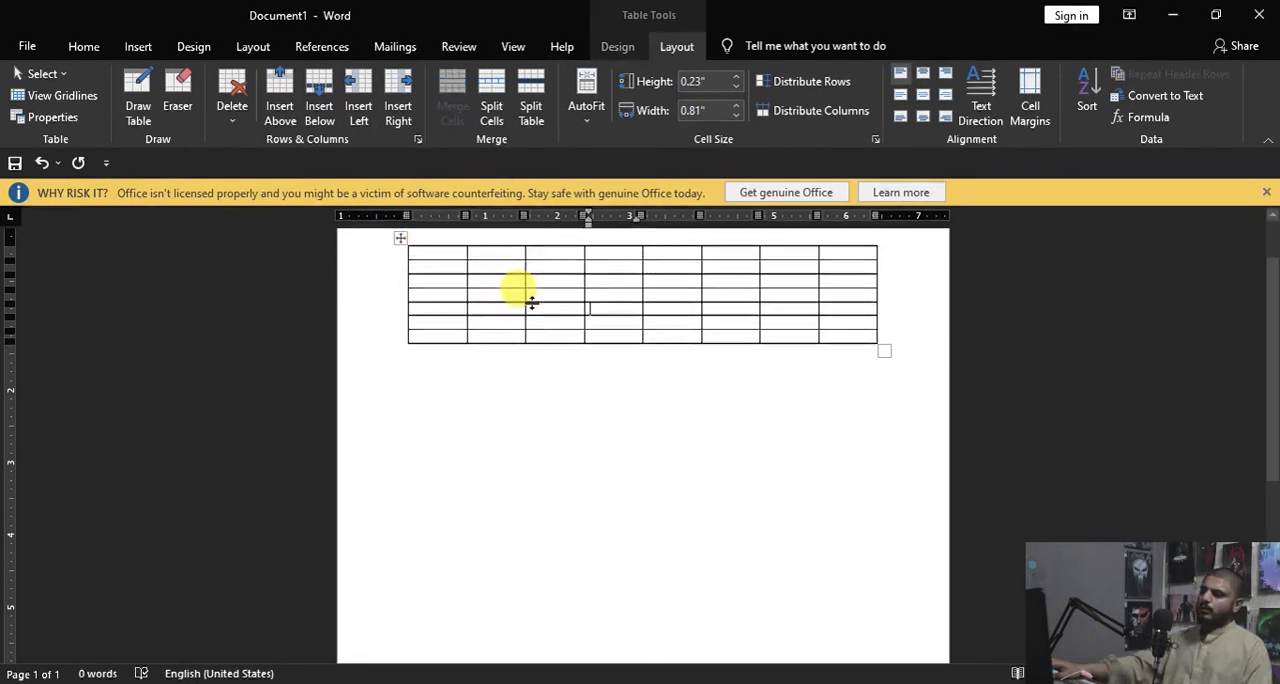
Step: Merge the first two cells of the table's first row
drag(484, 254, 481, 253)
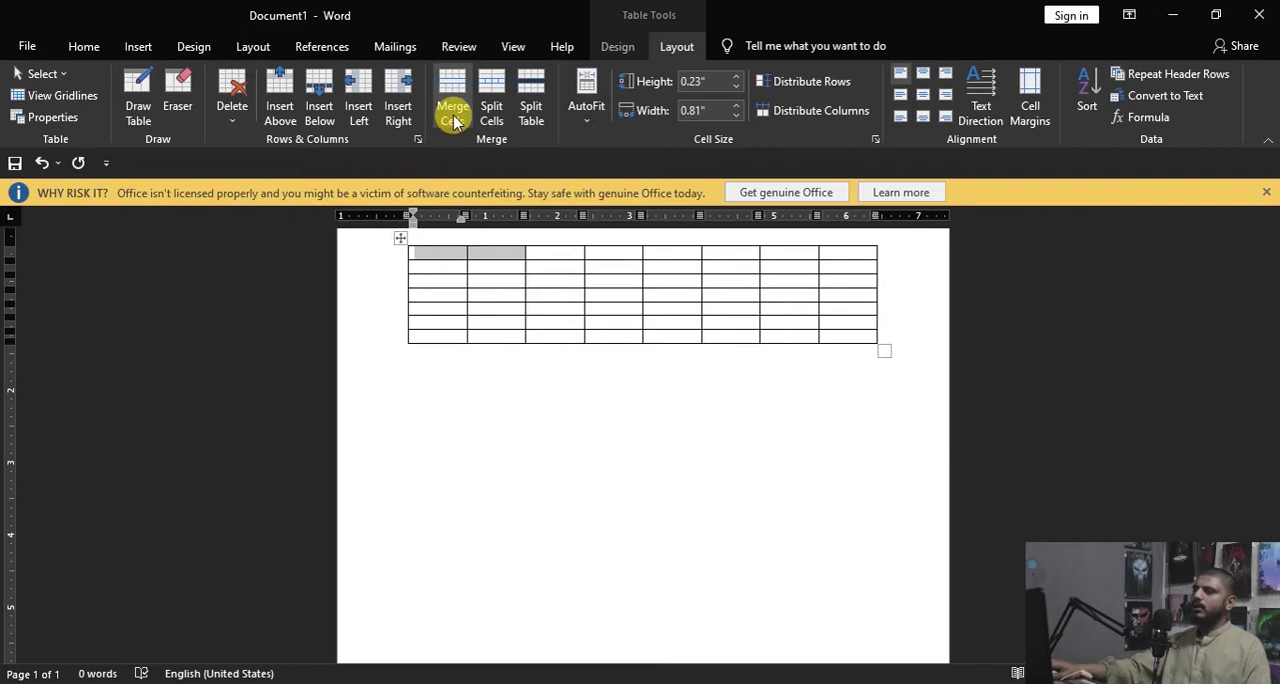
click(453, 95)
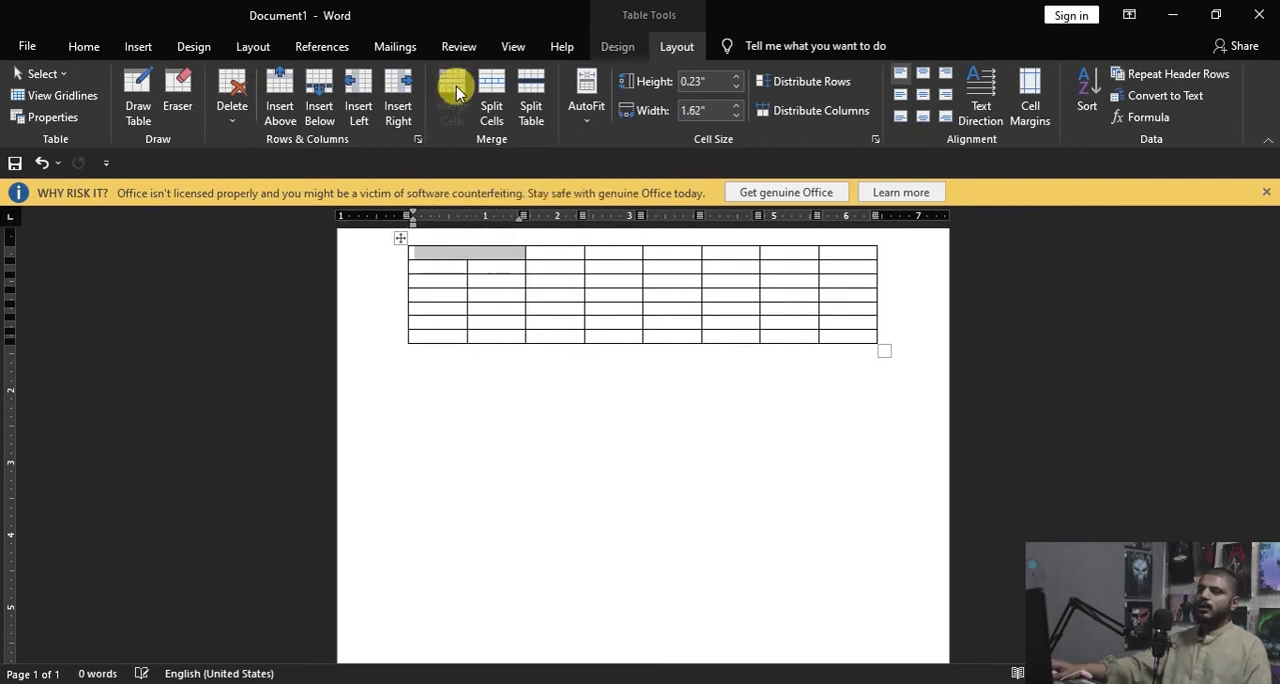
click(531, 308)
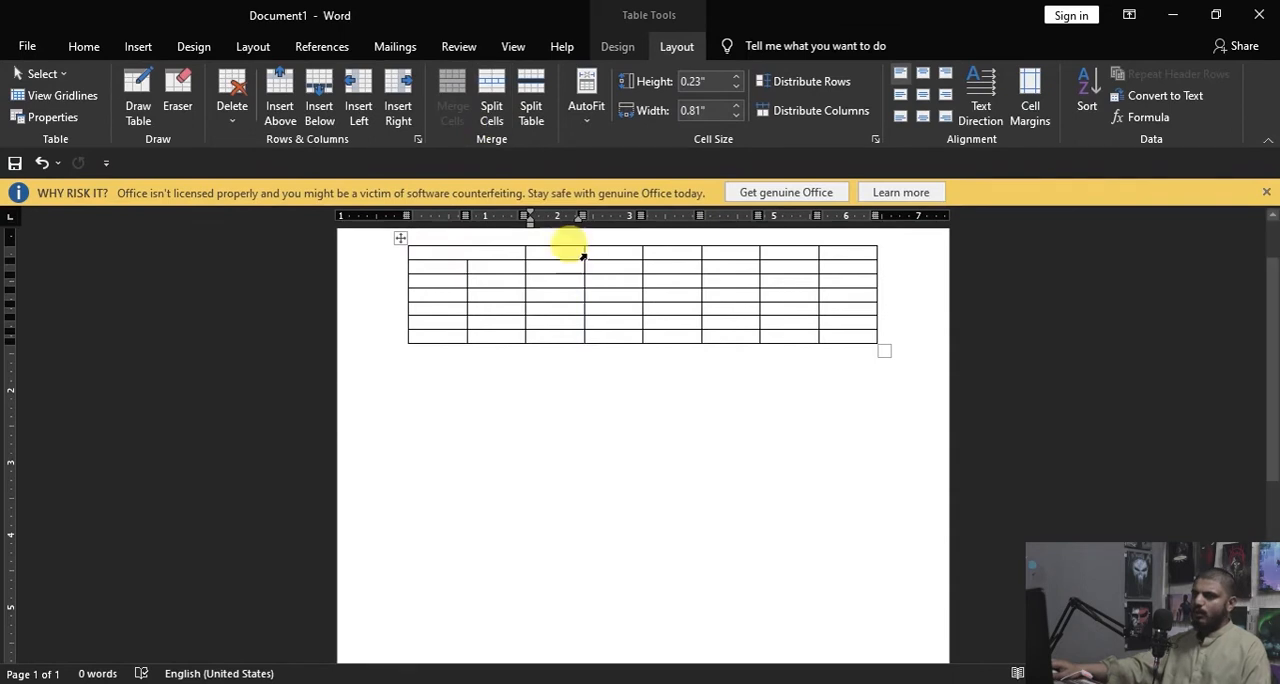
Step: Split the table's last cell into 2 columns and 1 row, and split the table so the fourth row starts a second table
click(865, 337)
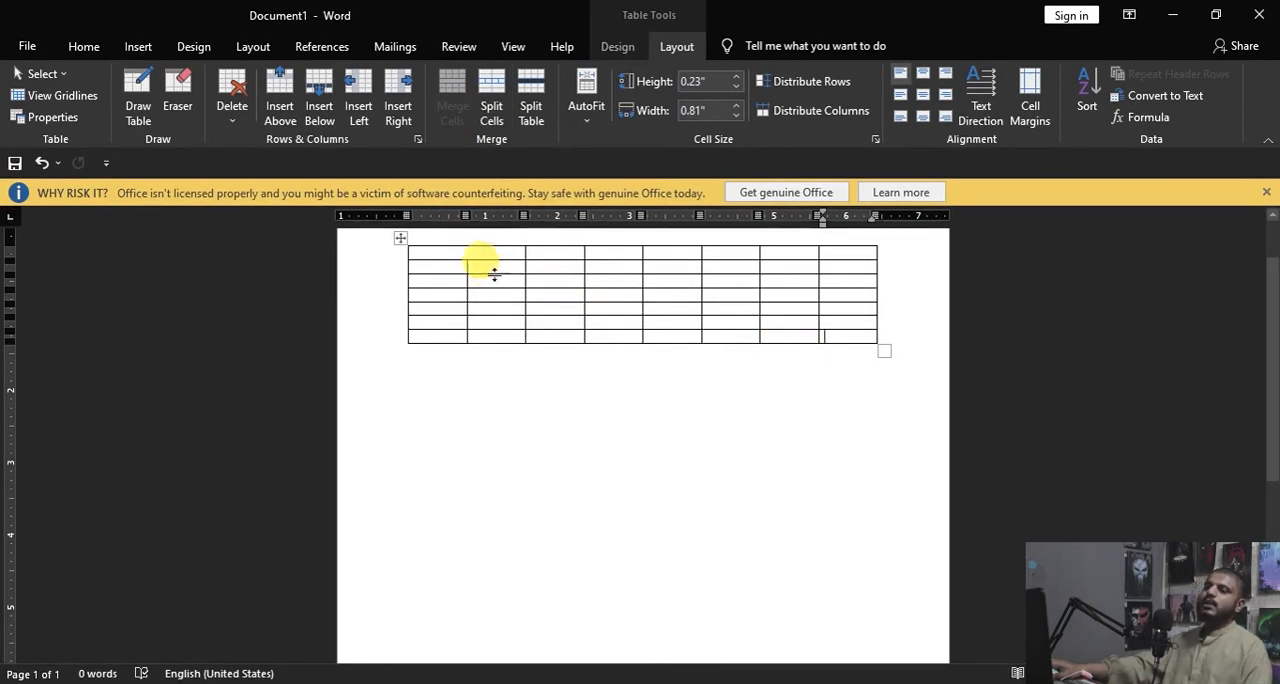
click(492, 120)
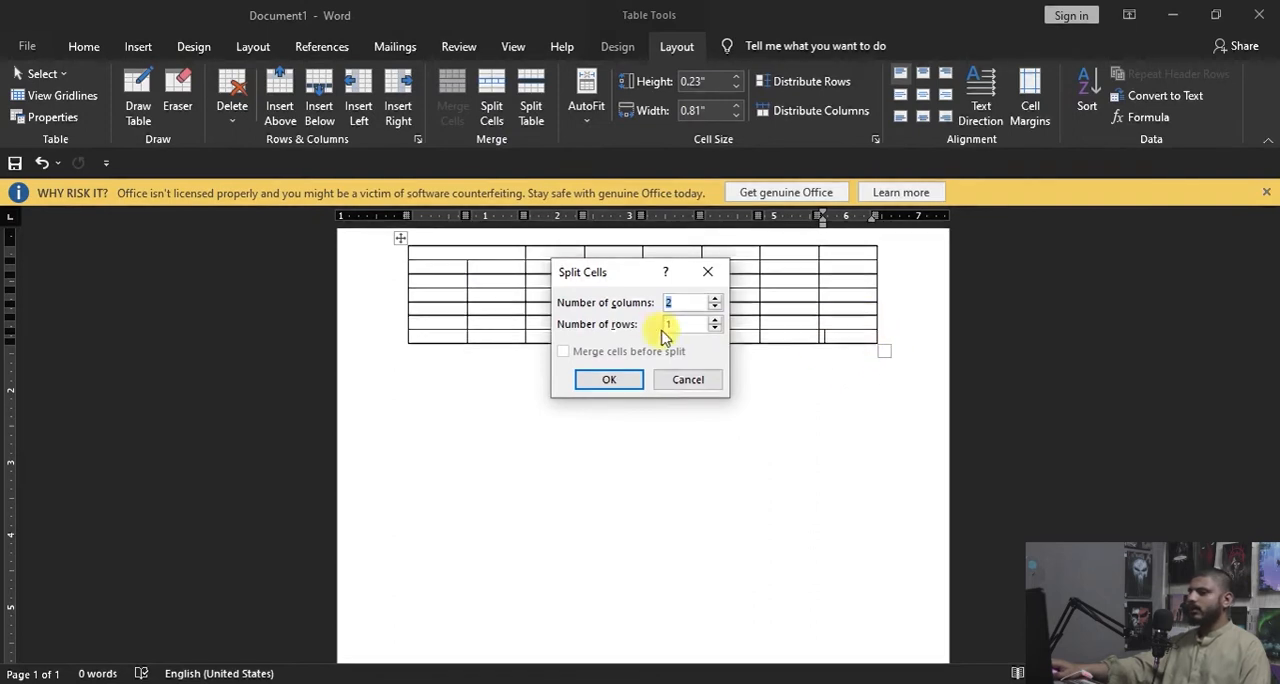
click(612, 380)
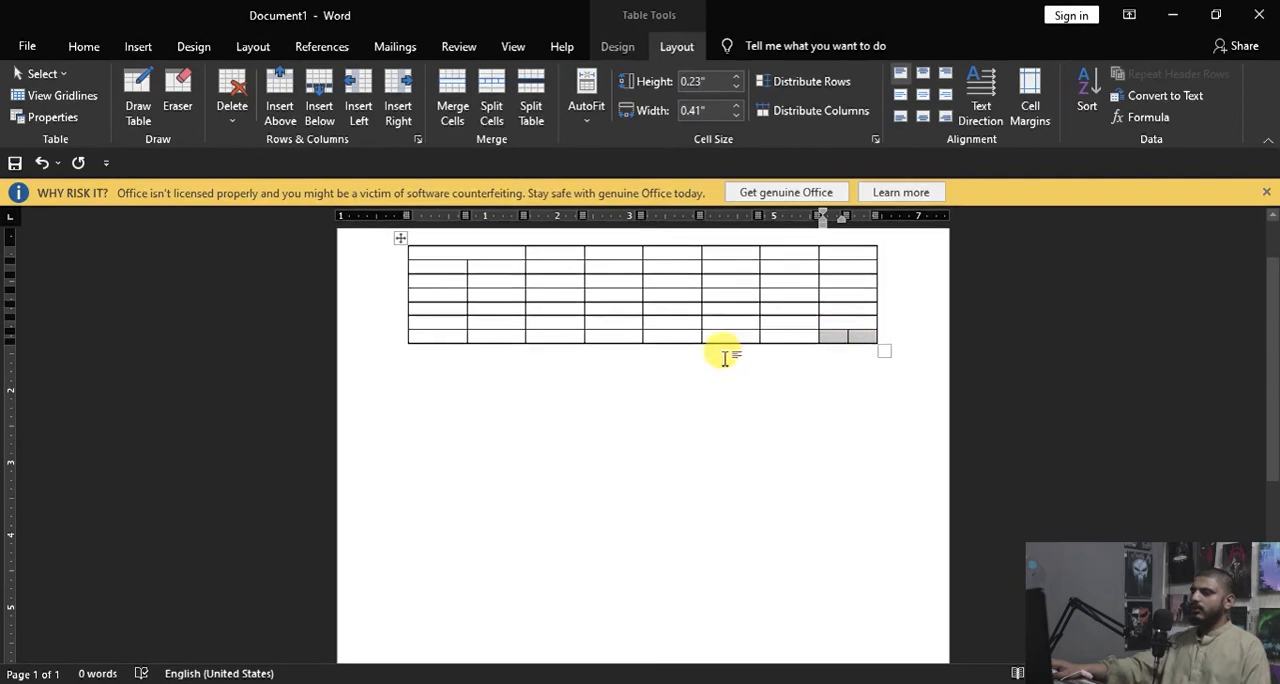
click(500, 292)
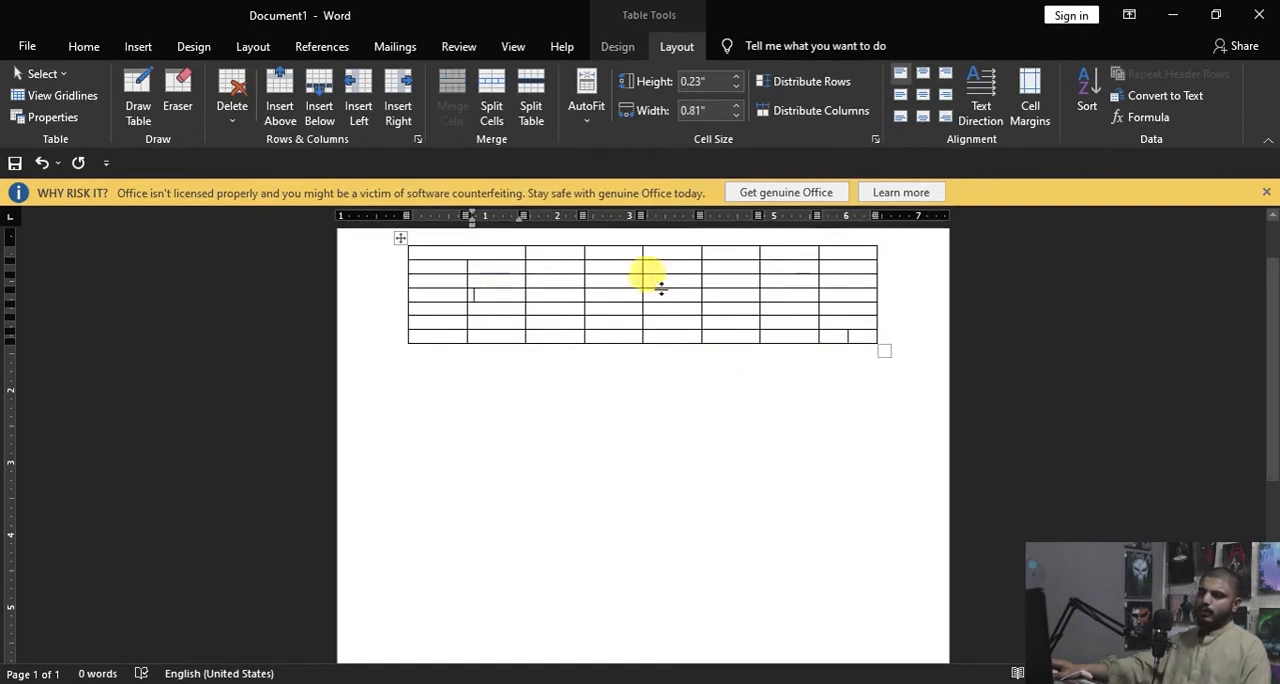
click(531, 108)
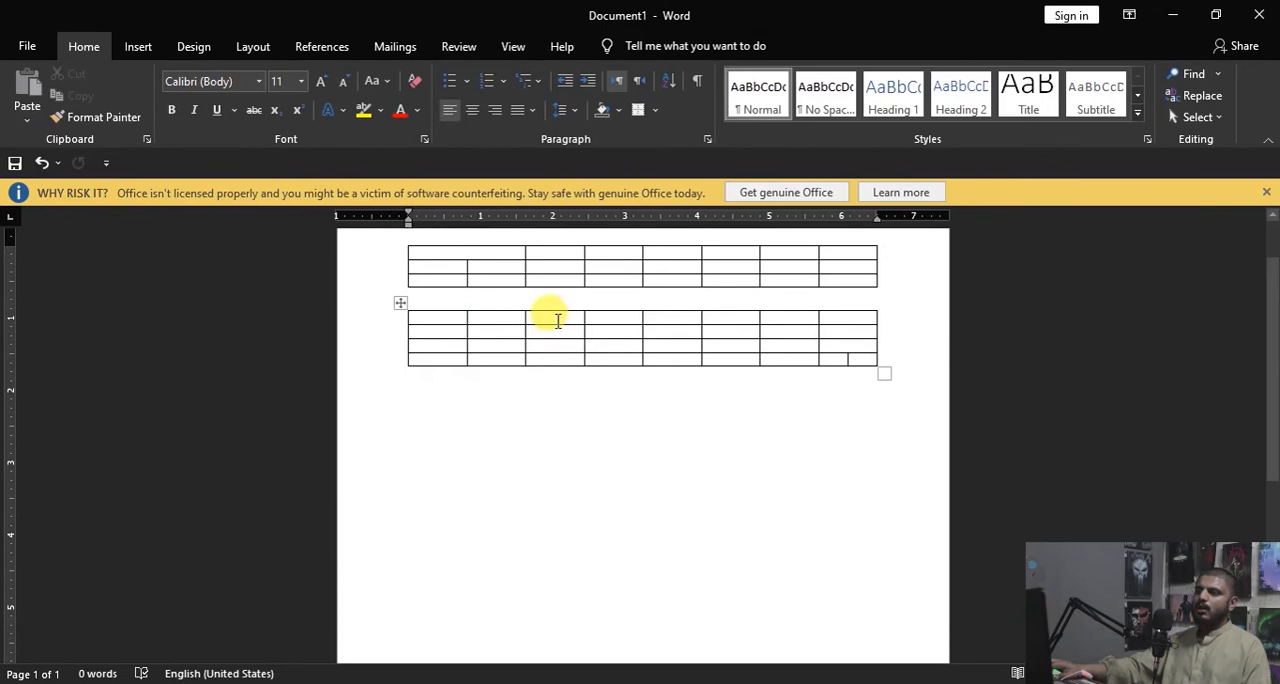
Step: Apply AutoFit Contents to the lower table, with the cursor in its first cell
click(551, 320)
click(677, 46)
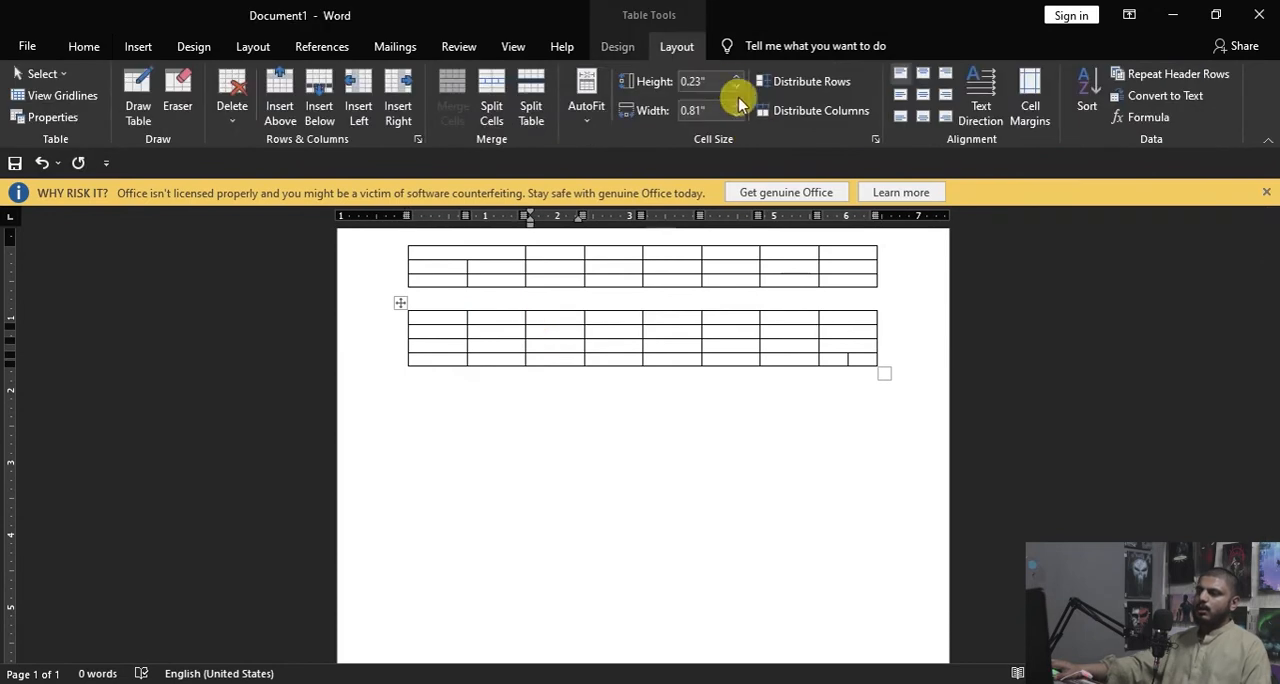
click(587, 110)
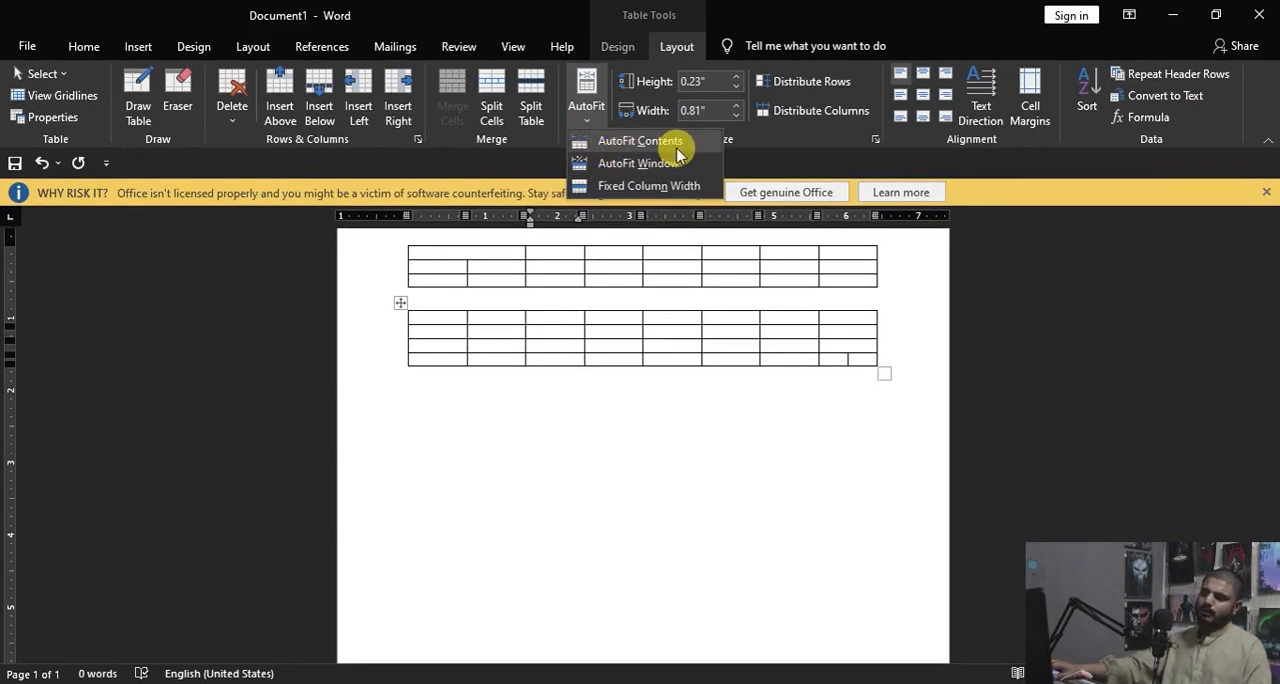
click(433, 323)
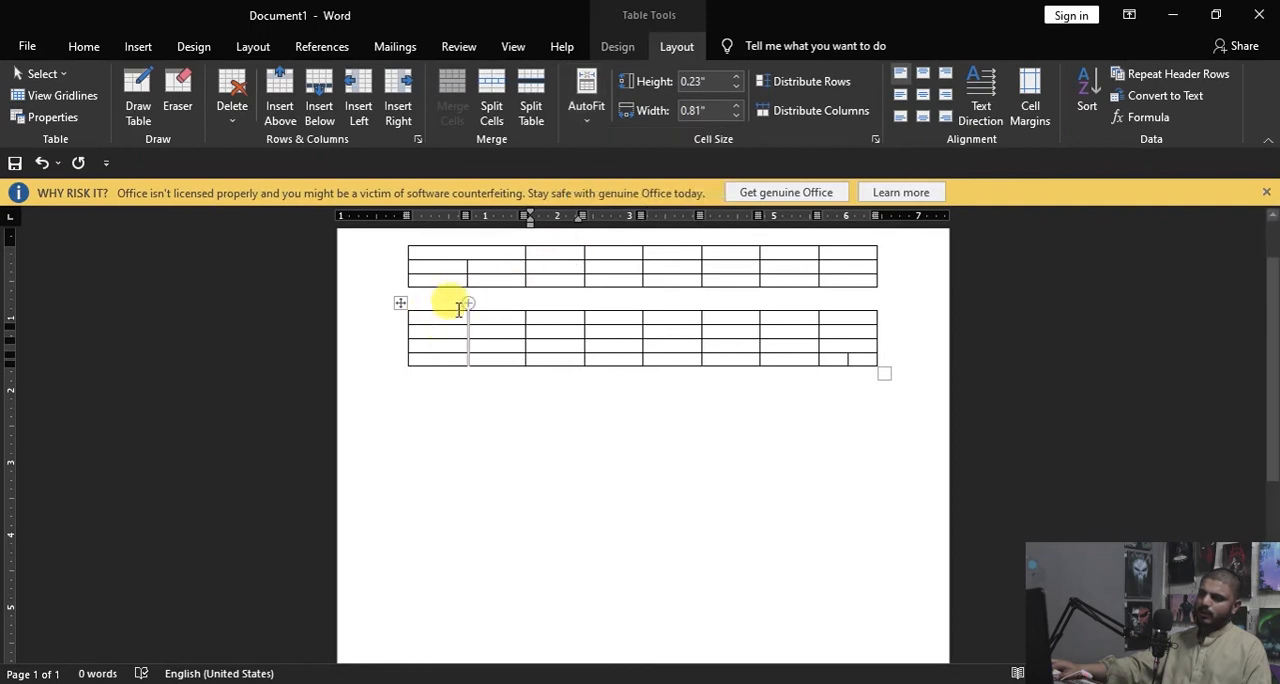
click(592, 108)
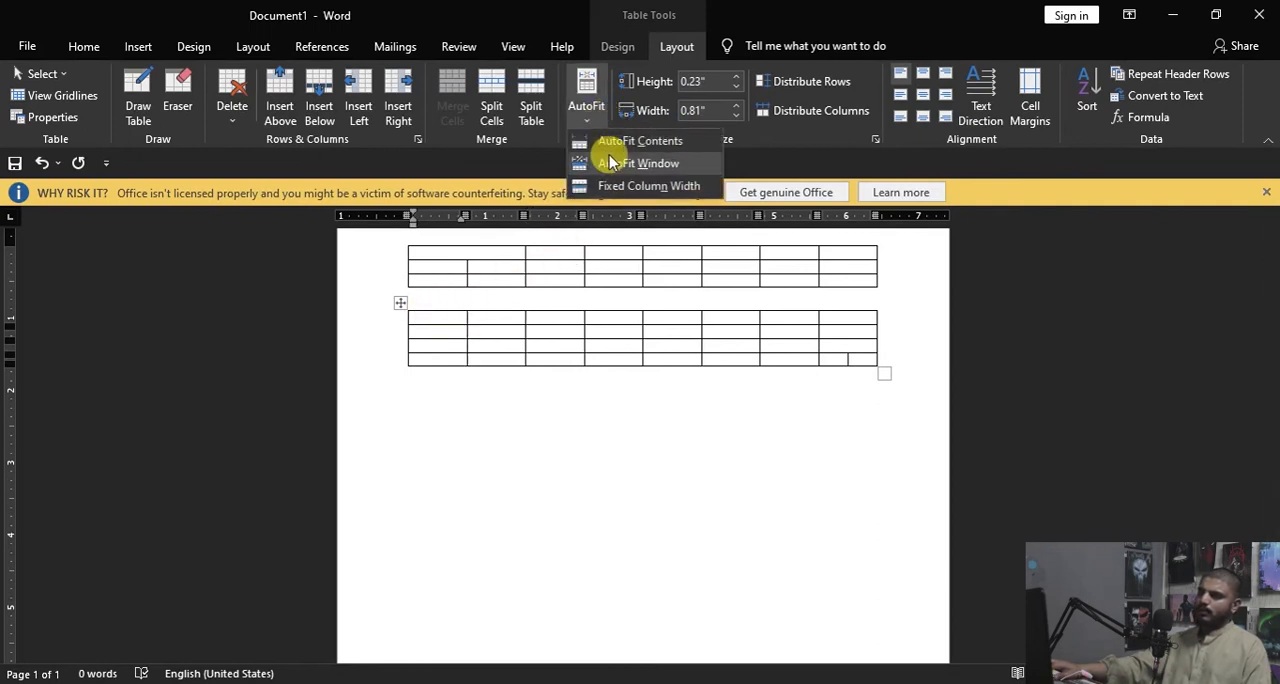
click(659, 145)
Step: Enter "dsdfdsf" and "dsfsfsdf" in the first two cells of the lower table's first row
text(dsdfdsf)
key(Tab)
text(dsfsfsdf)
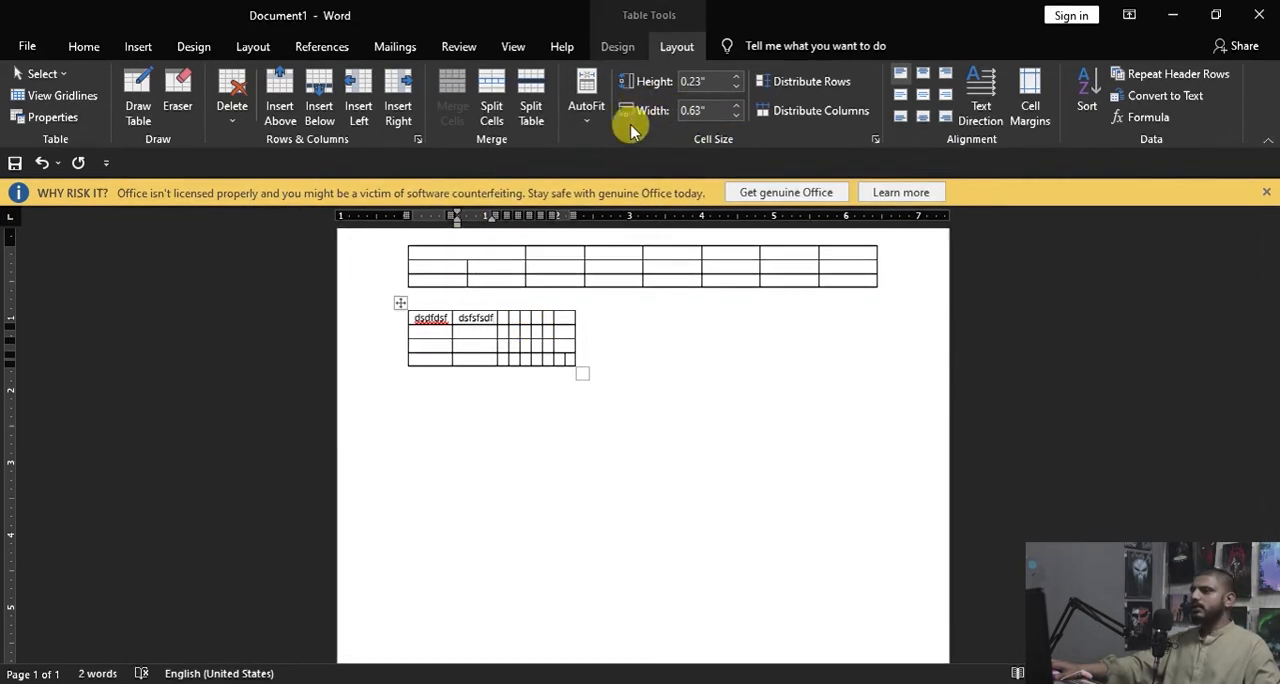
Step: Set the upper table's second row to a height of 1" and its first column to a width of 1"
click(430, 265)
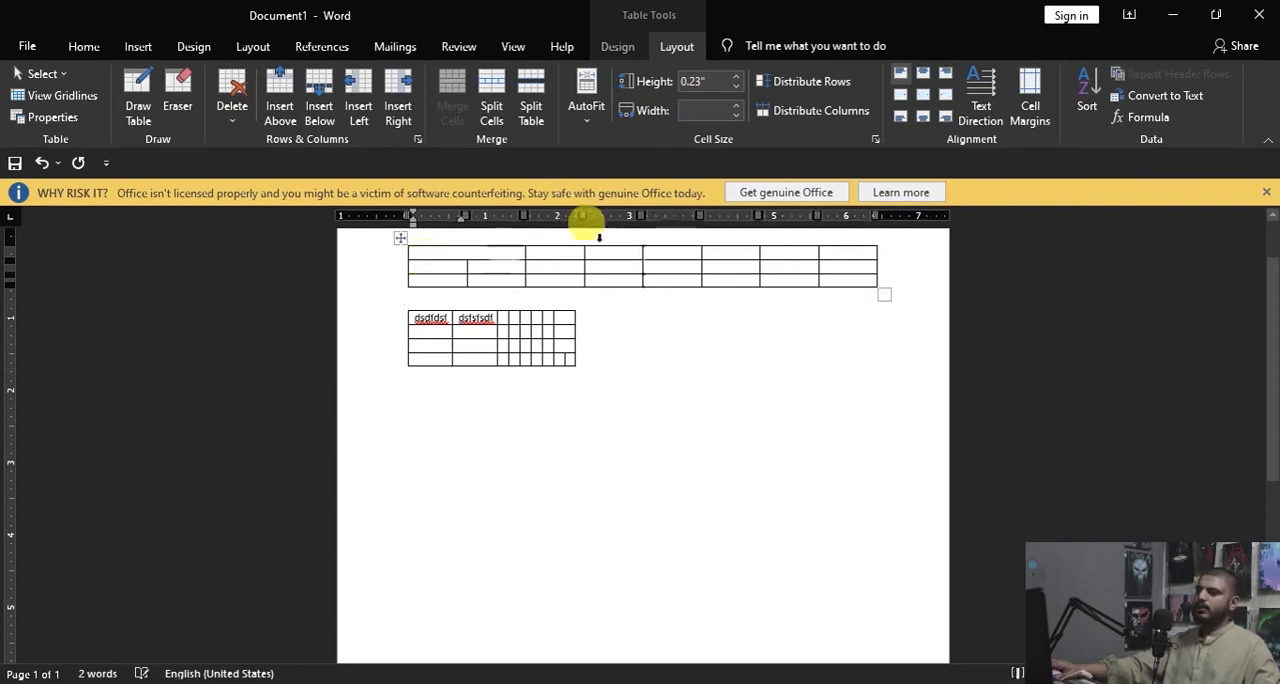
click(700, 82)
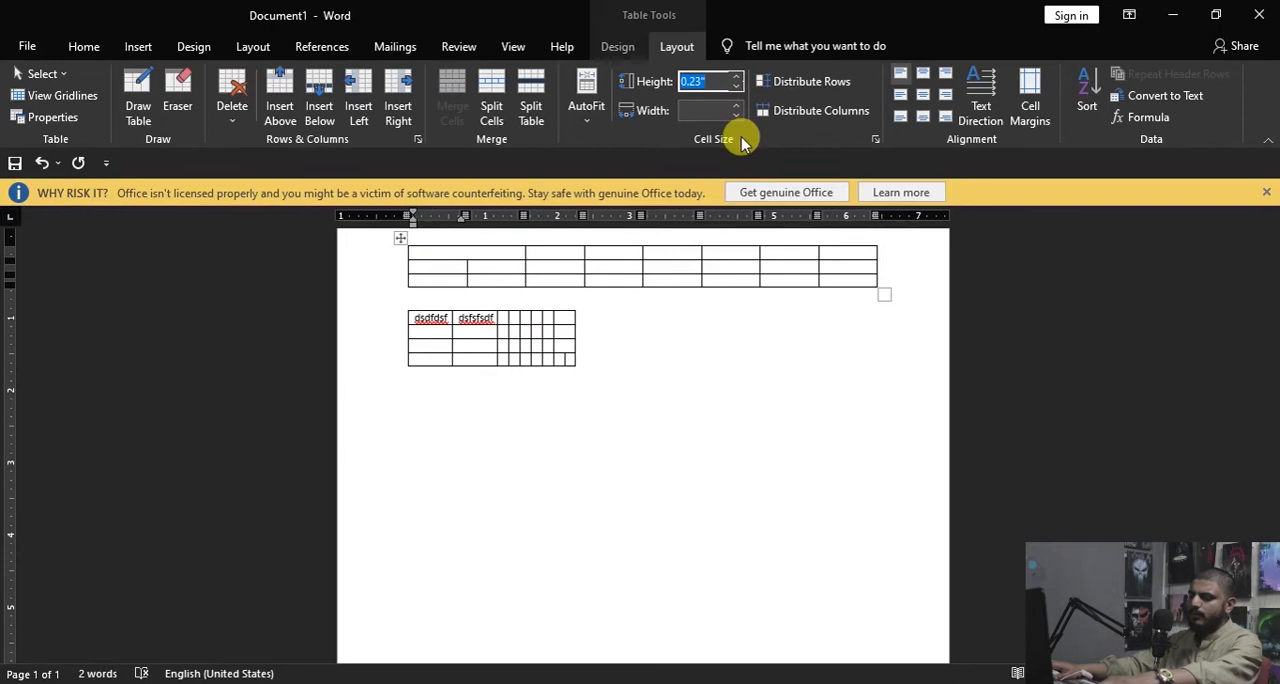
click(693, 104)
text(1)
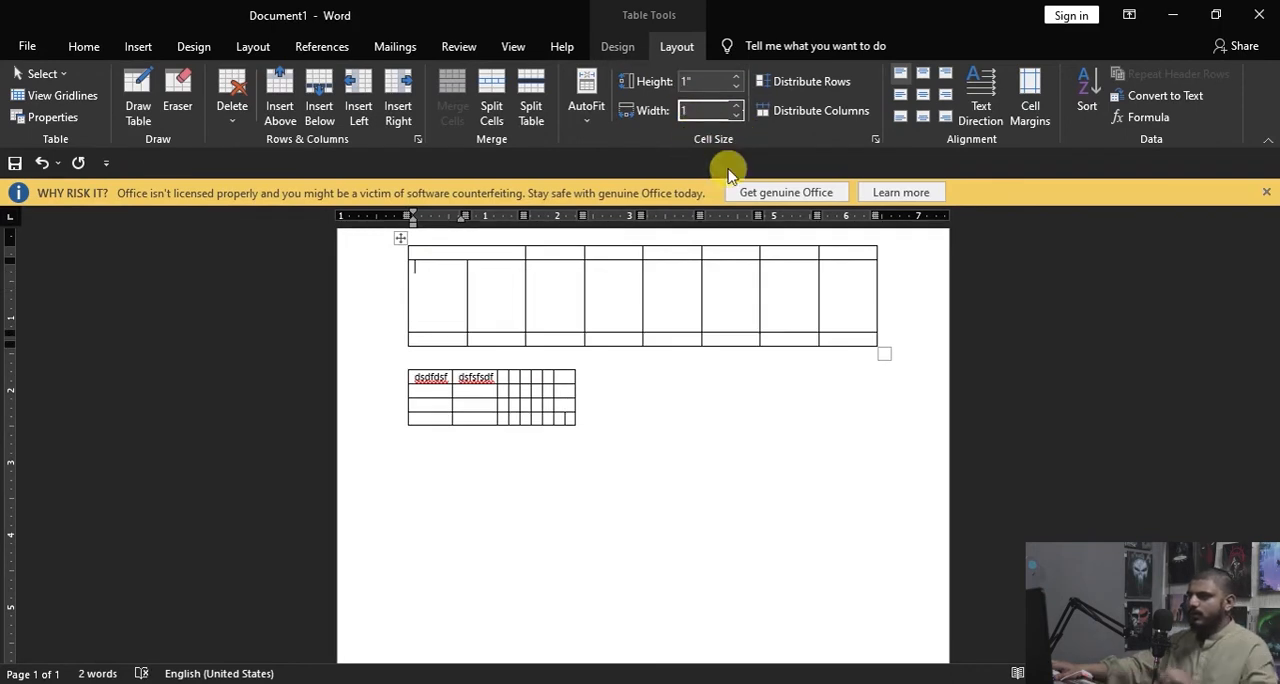
click(423, 292)
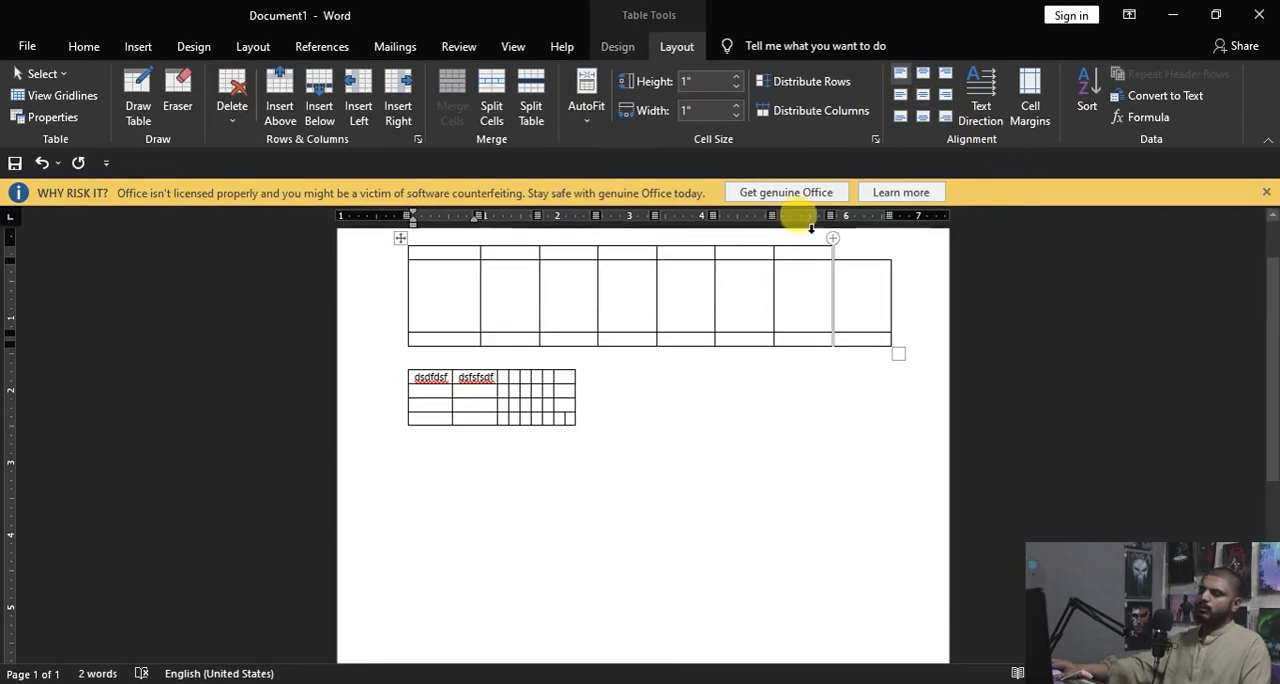
Step: Select the whole document and delete both tables
key(ctrl+a)
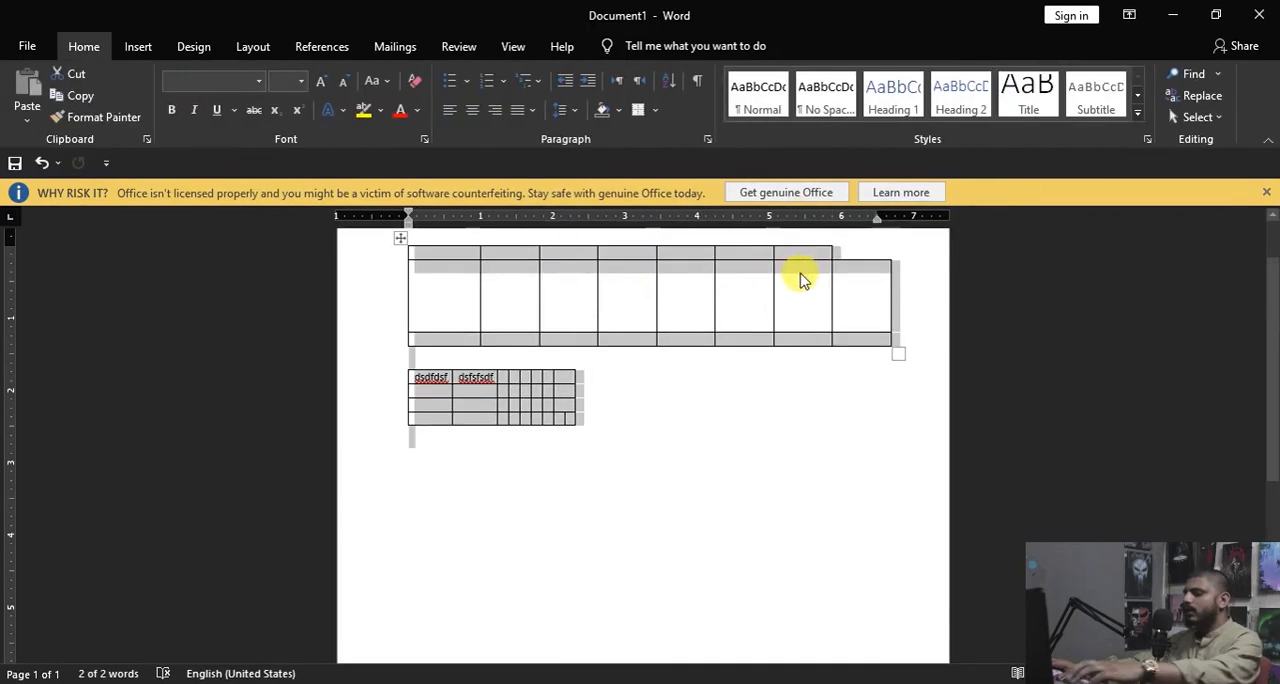
key(Delete)
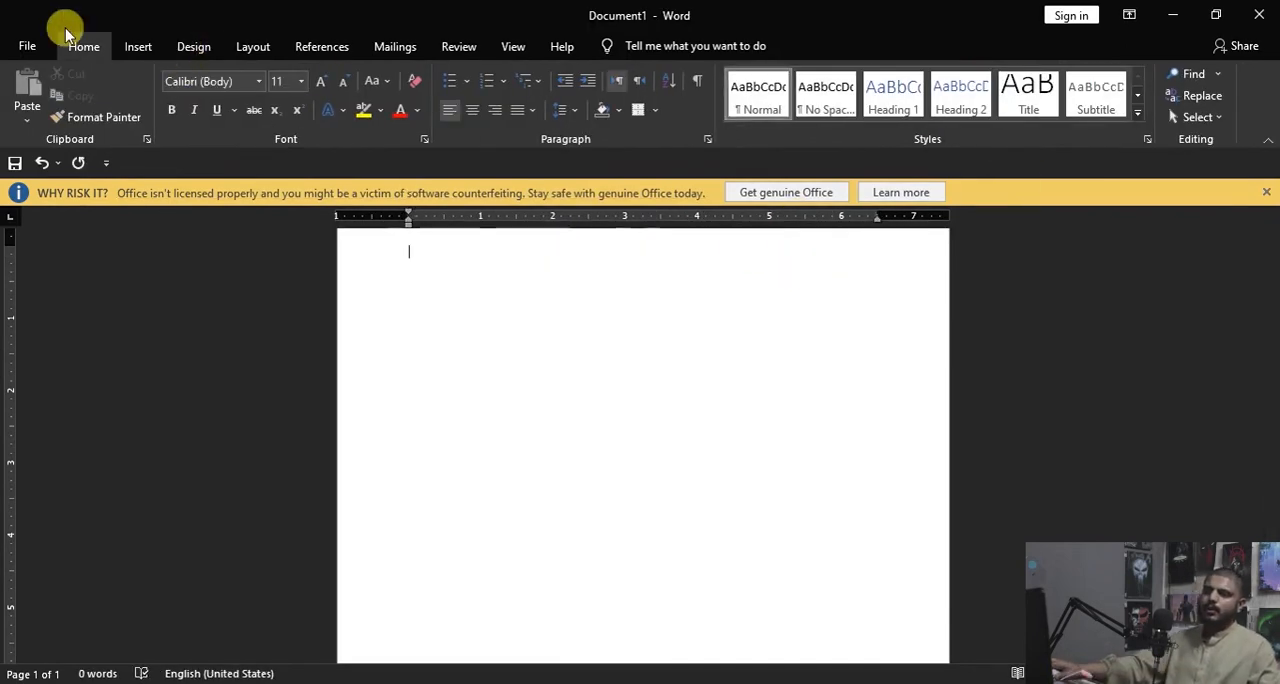
Step: Insert a table with eight columns and five rows into the blank document
click(120, 55)
click(140, 112)
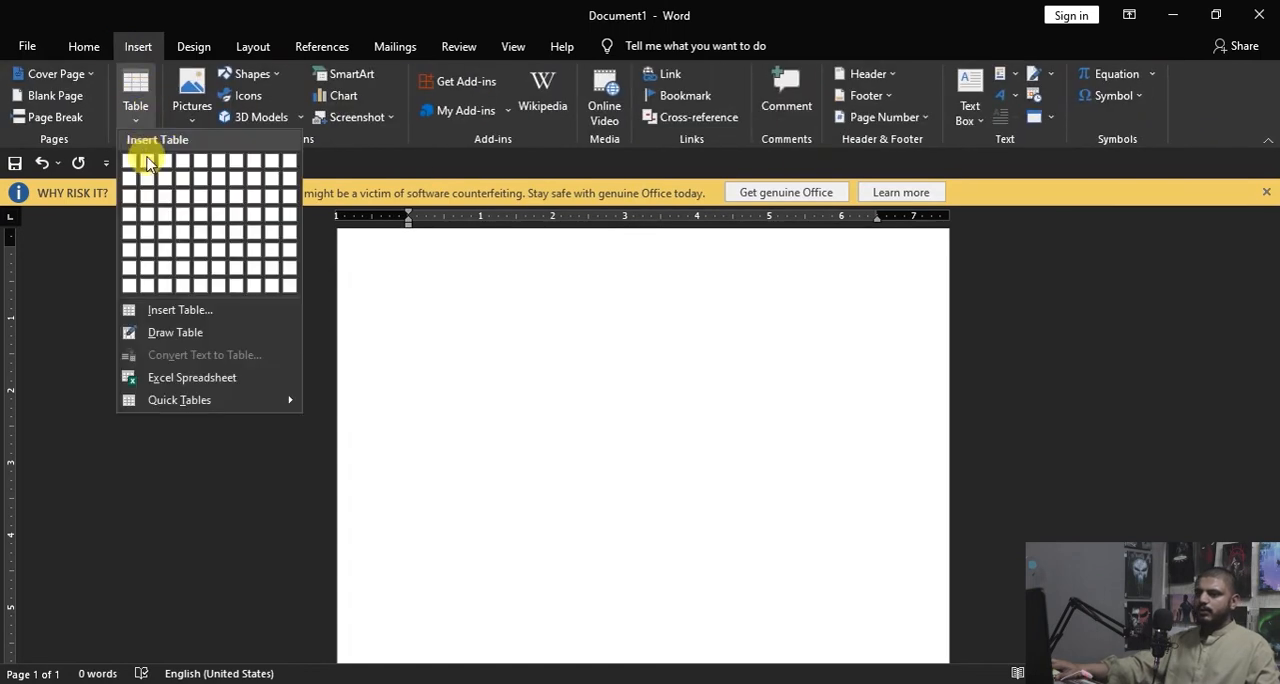
click(250, 248)
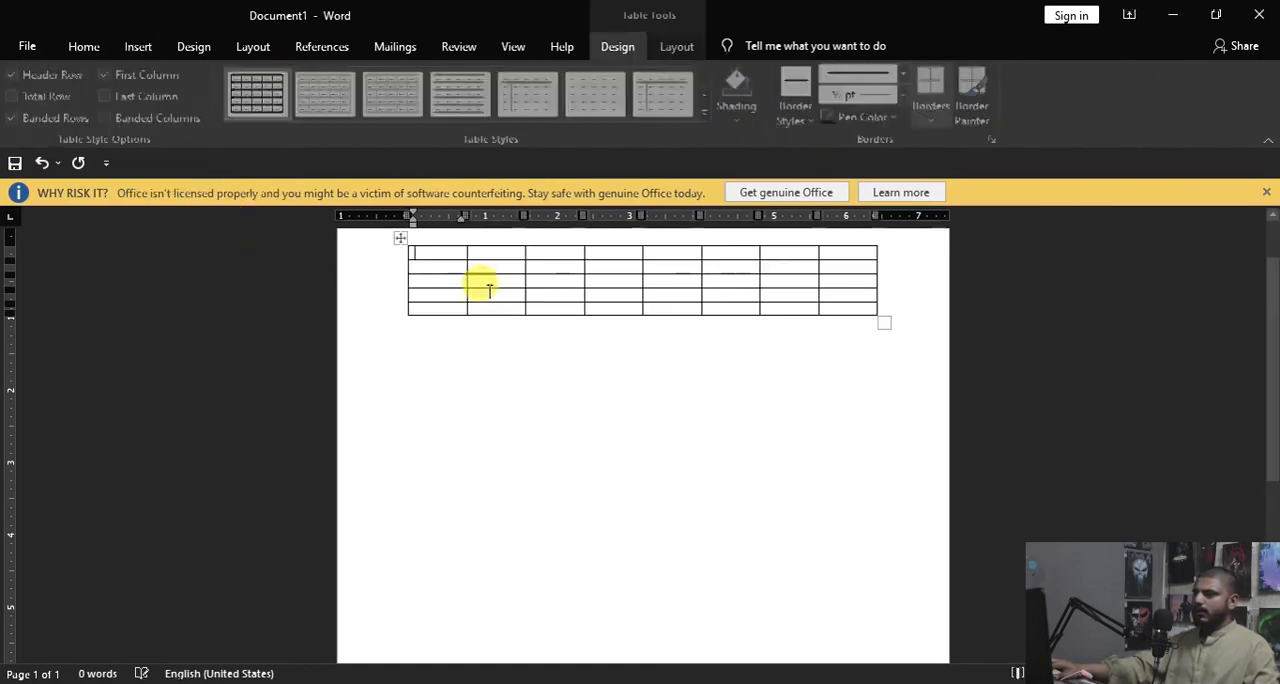
Step: Merge the first two cells of the table's top two rows into one cell and enter "group" in it
click(677, 50)
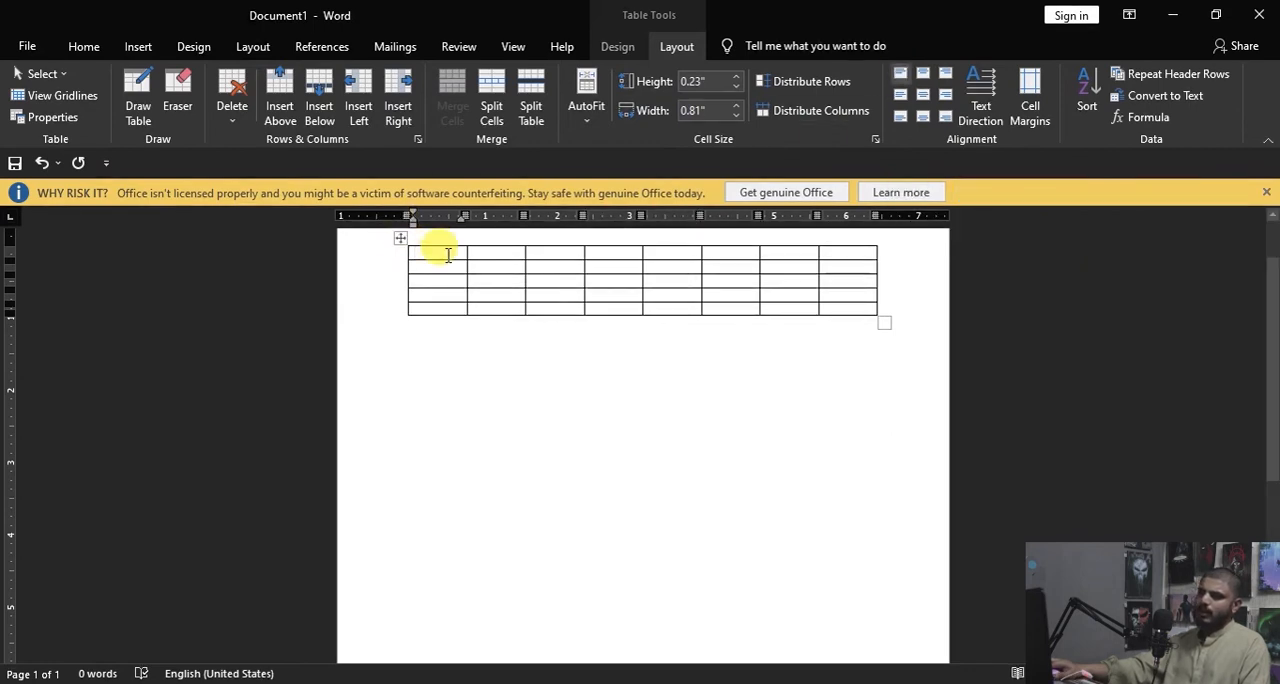
drag(450, 258, 481, 272)
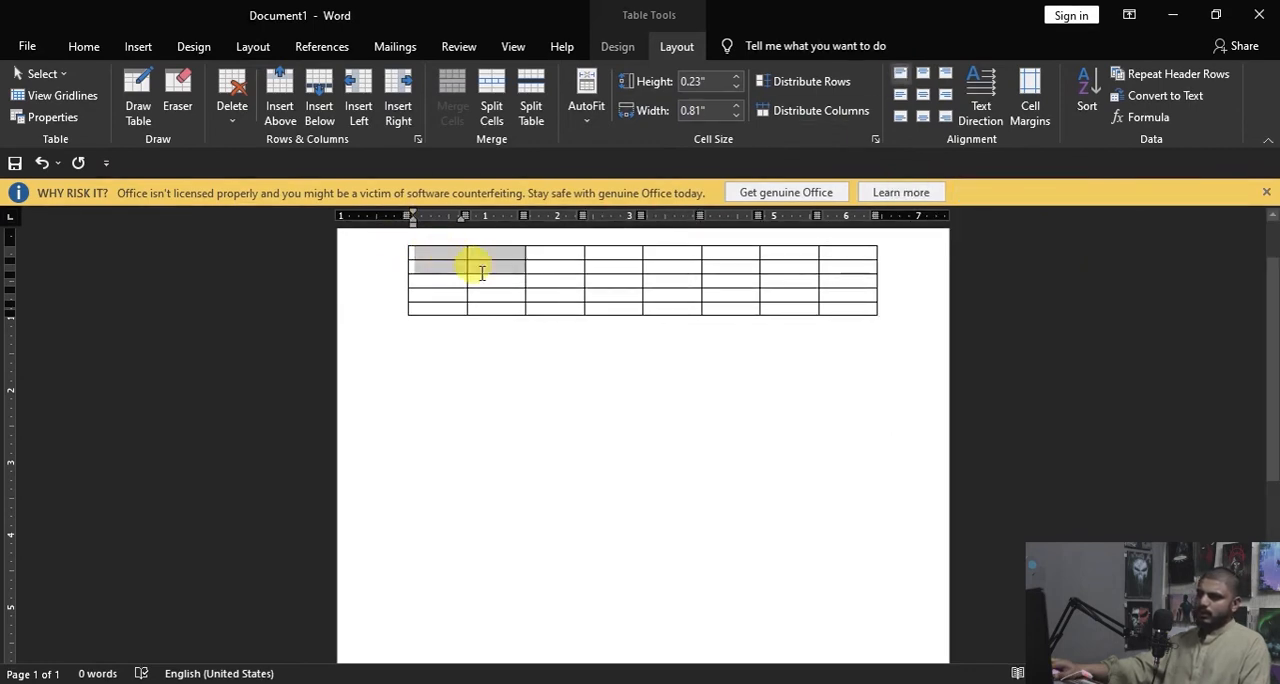
click(452, 108)
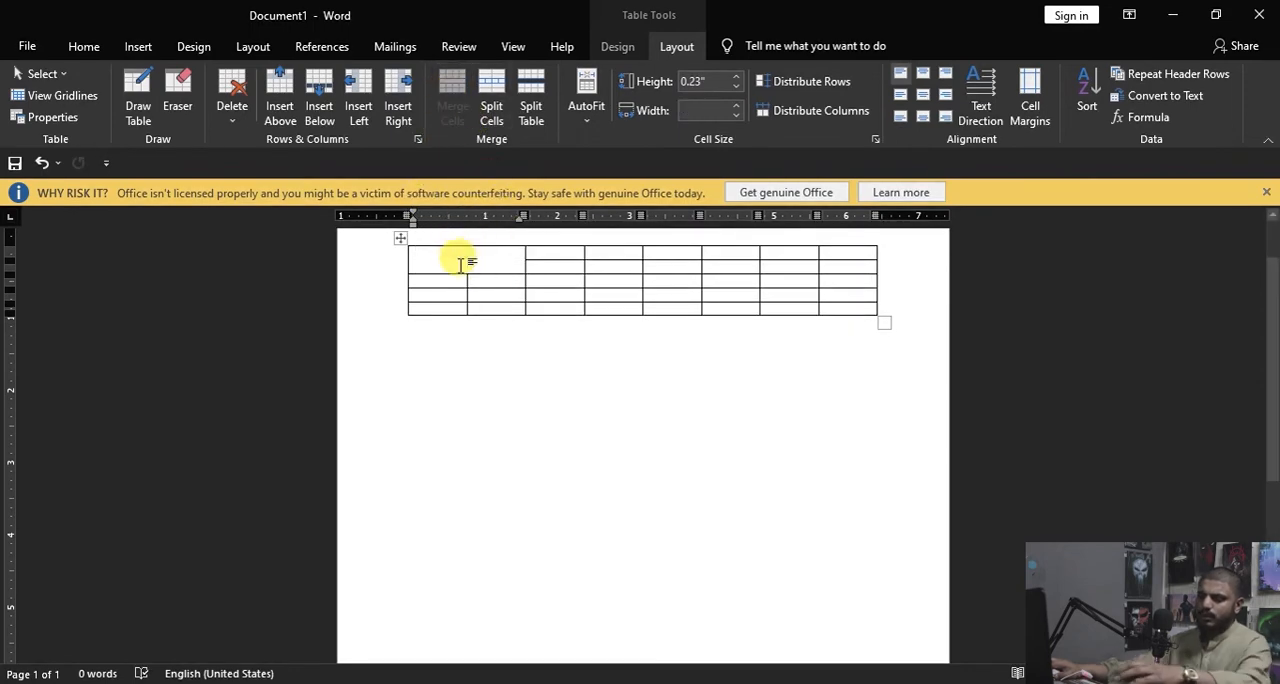
text(group)
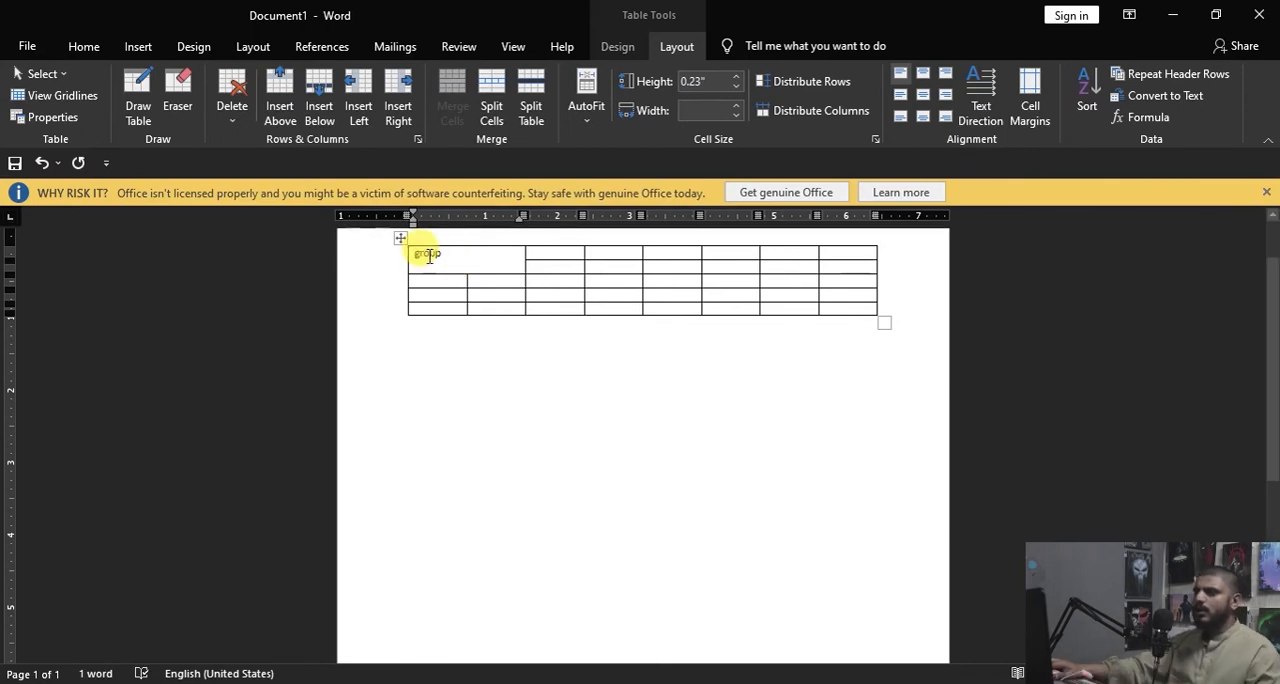
Step: Try the various cell alignments on the "group" text, finishing with it centered both horizontally and vertically
drag(479, 257, 370, 259)
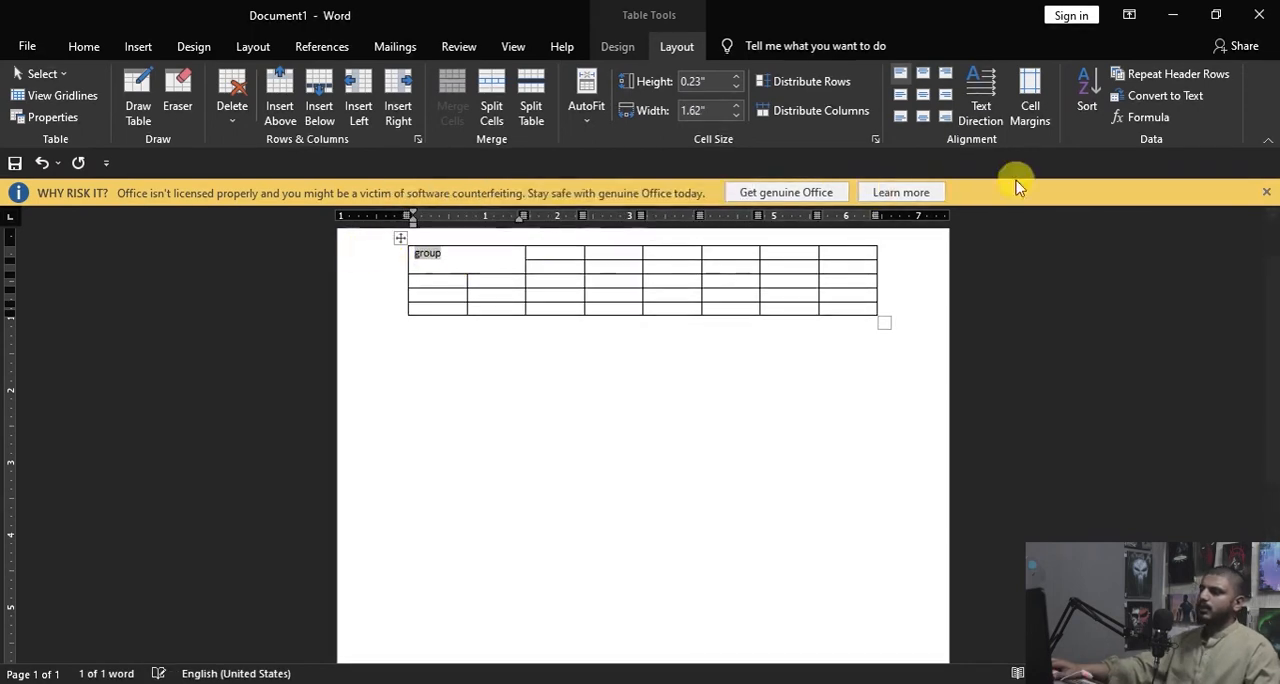
click(929, 78)
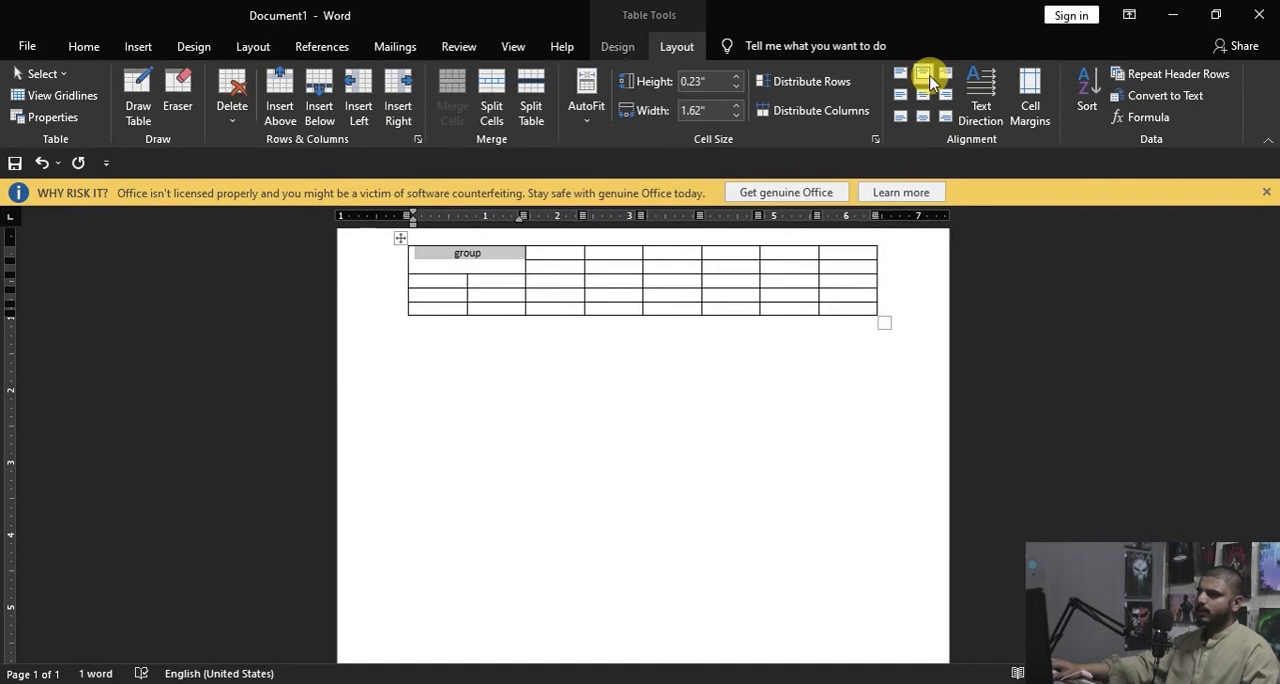
click(922, 96)
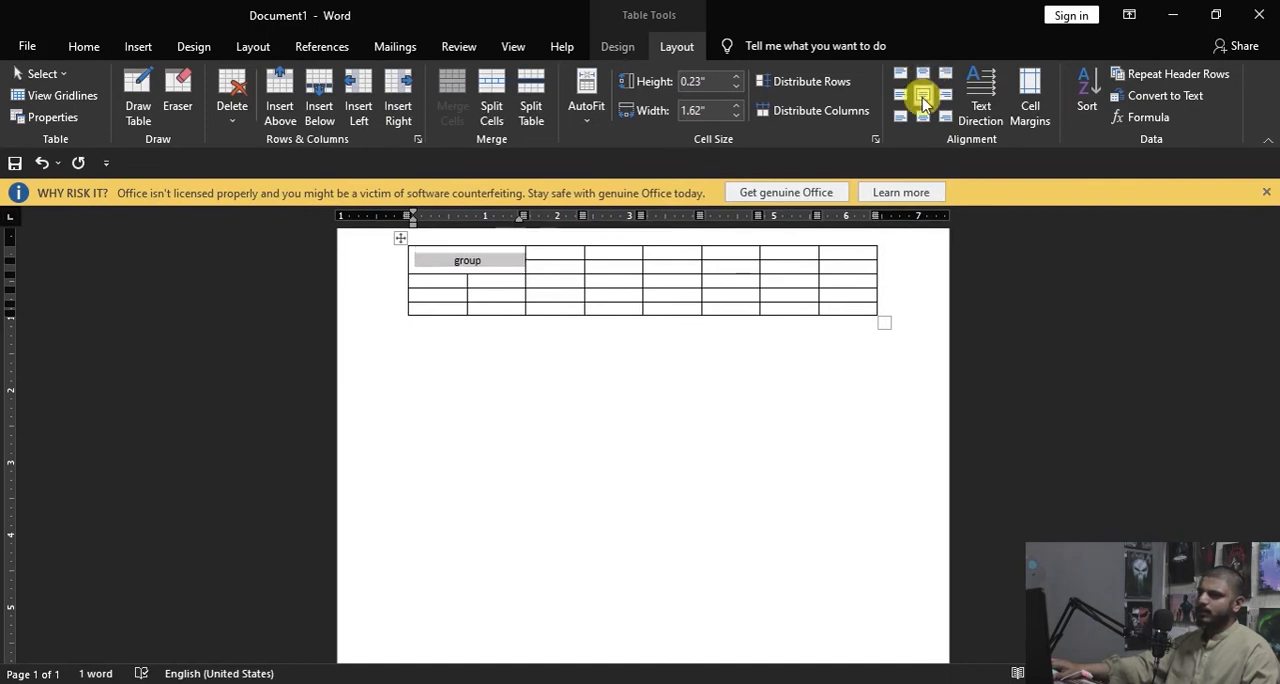
click(922, 117)
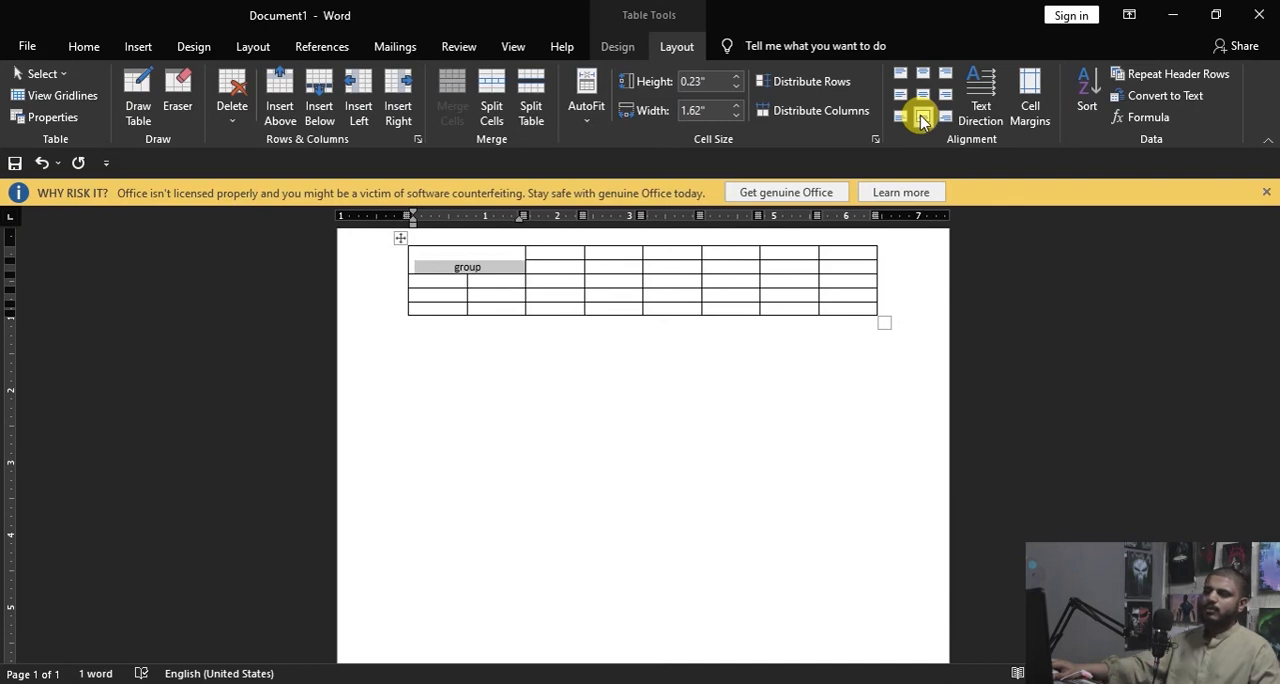
click(901, 116)
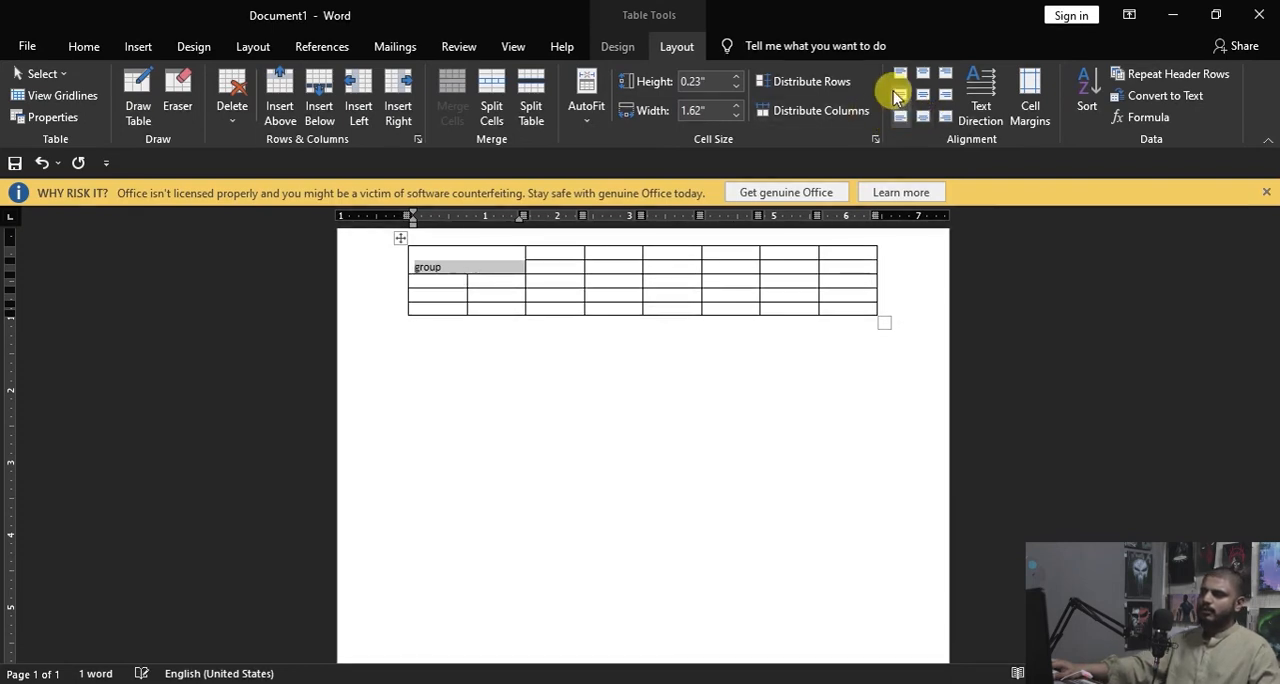
click(898, 94)
click(945, 95)
click(946, 74)
click(946, 118)
click(922, 95)
click(922, 74)
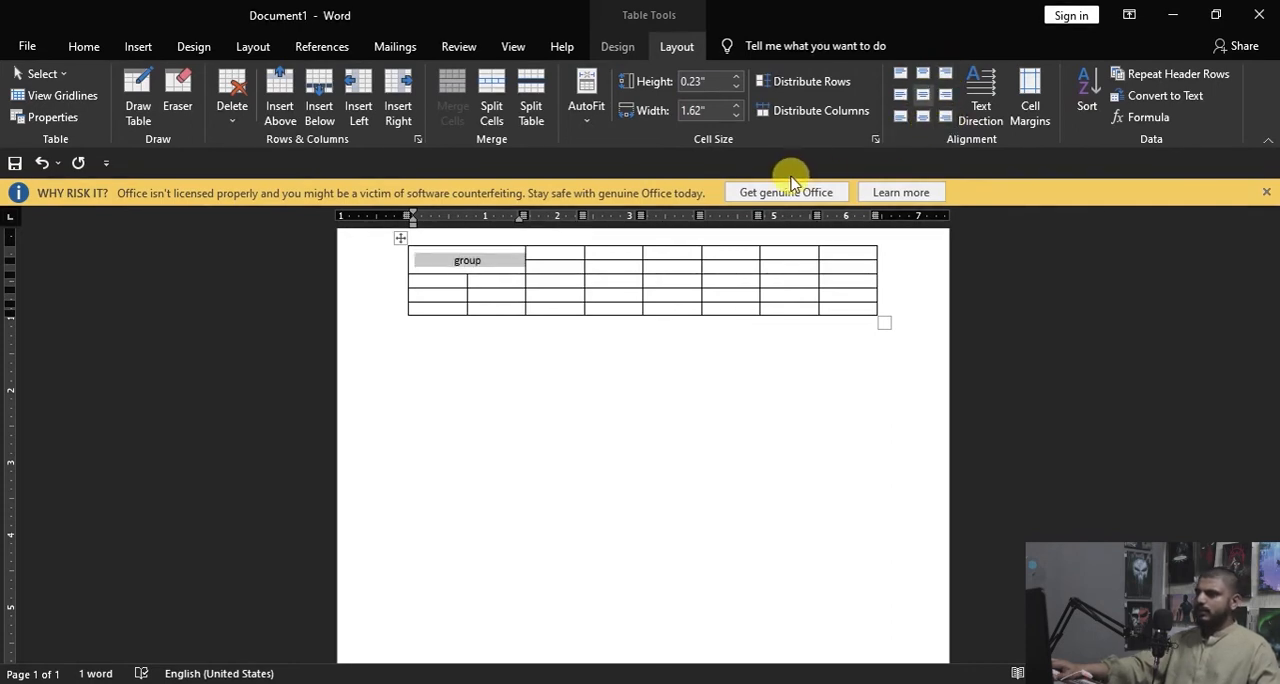
Step: Cycle the text direction of "group" through its vertical orientations and back to horizontal
click(989, 122)
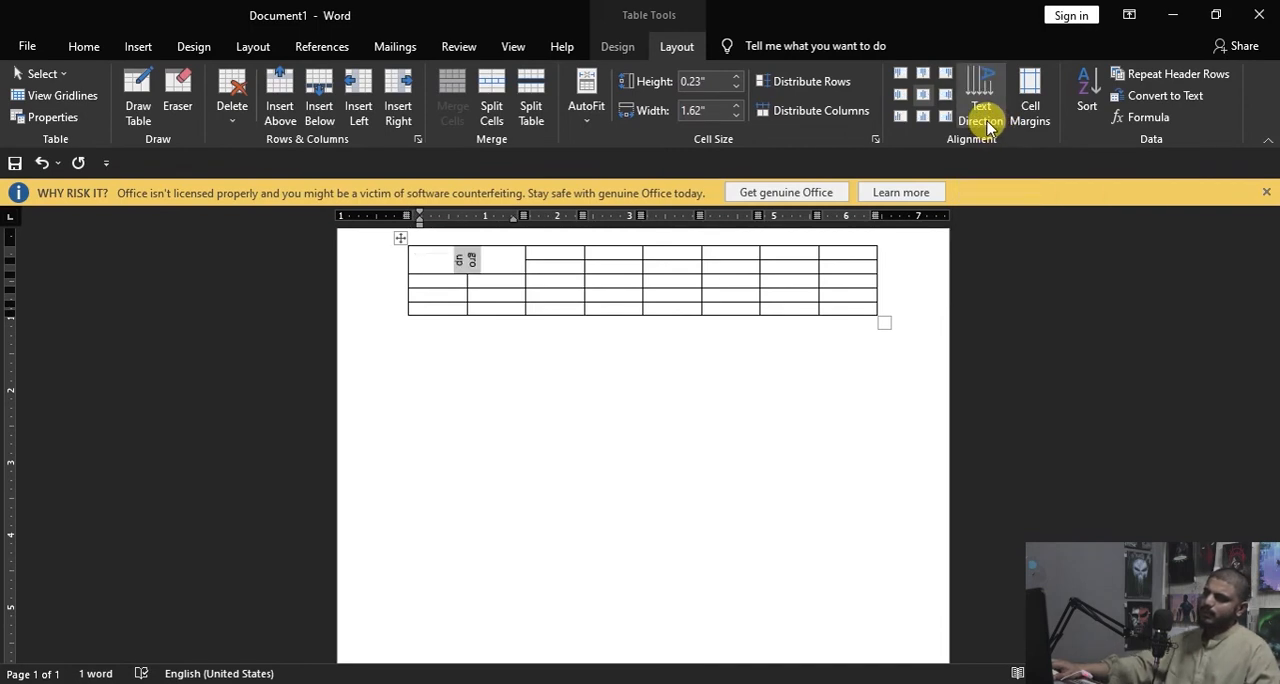
click(987, 124)
click(987, 124)
click(987, 124)
click(989, 124)
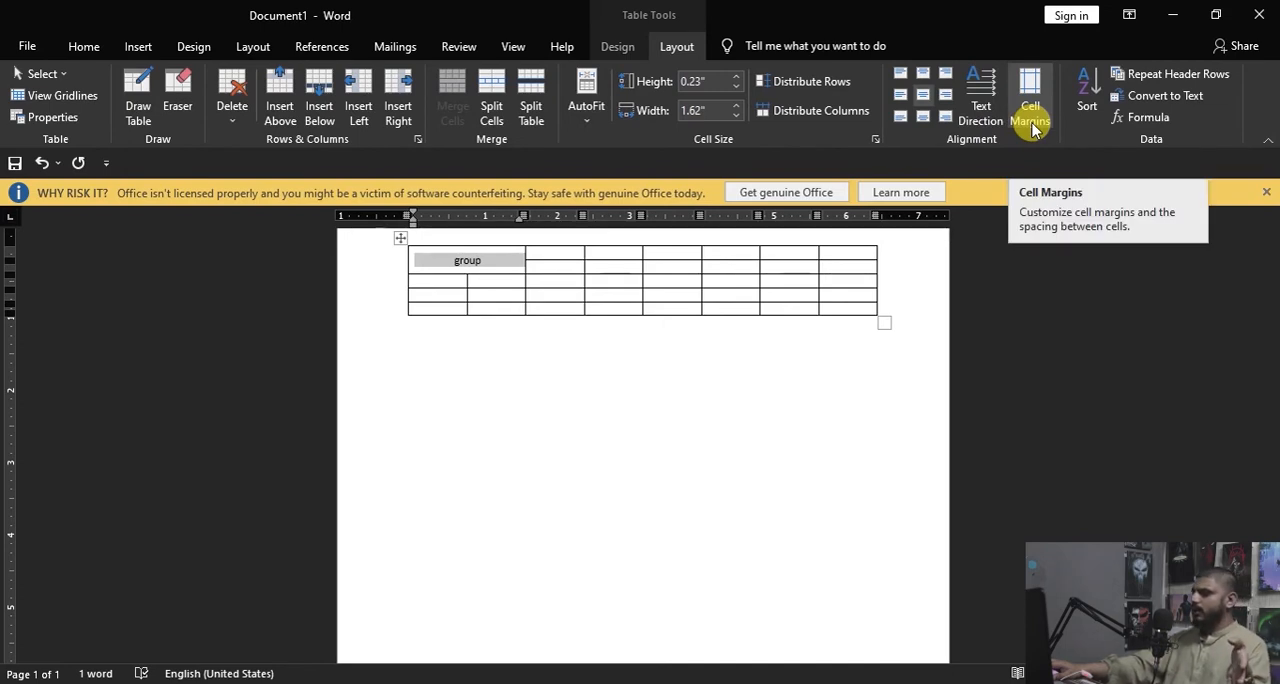
Step: Set the table's default top and bottom cell margins to 1"
click(1034, 128)
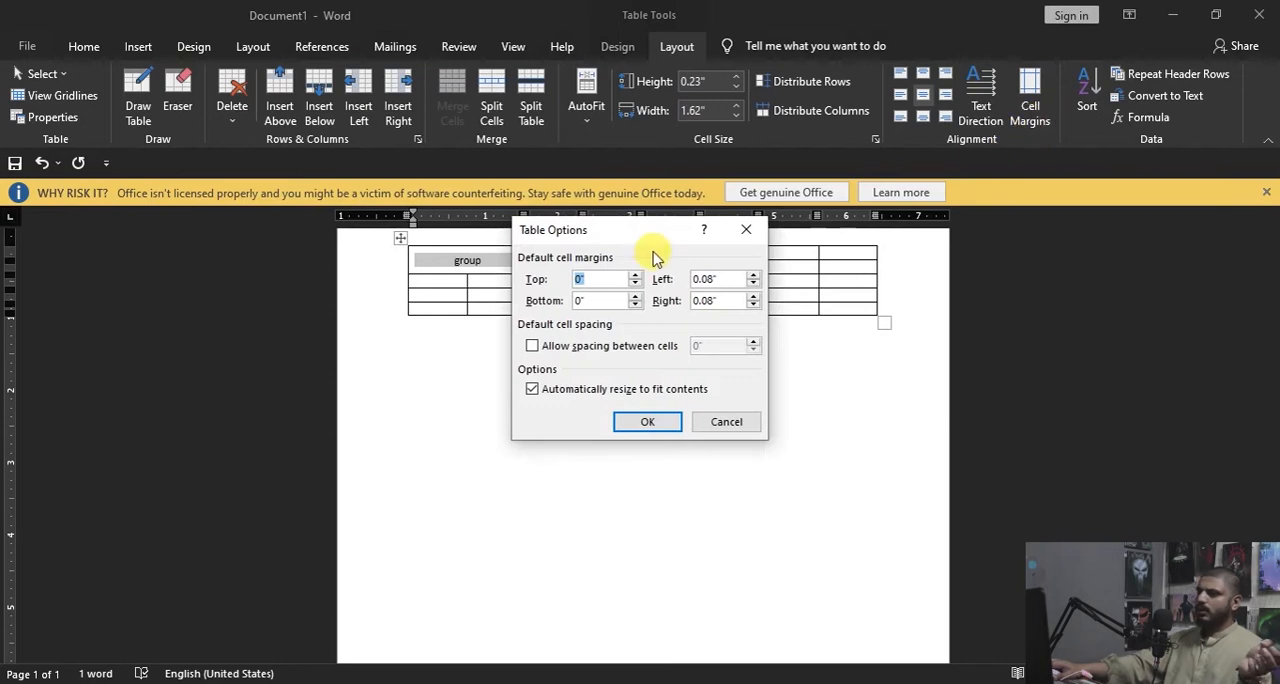
drag(638, 229, 810, 232)
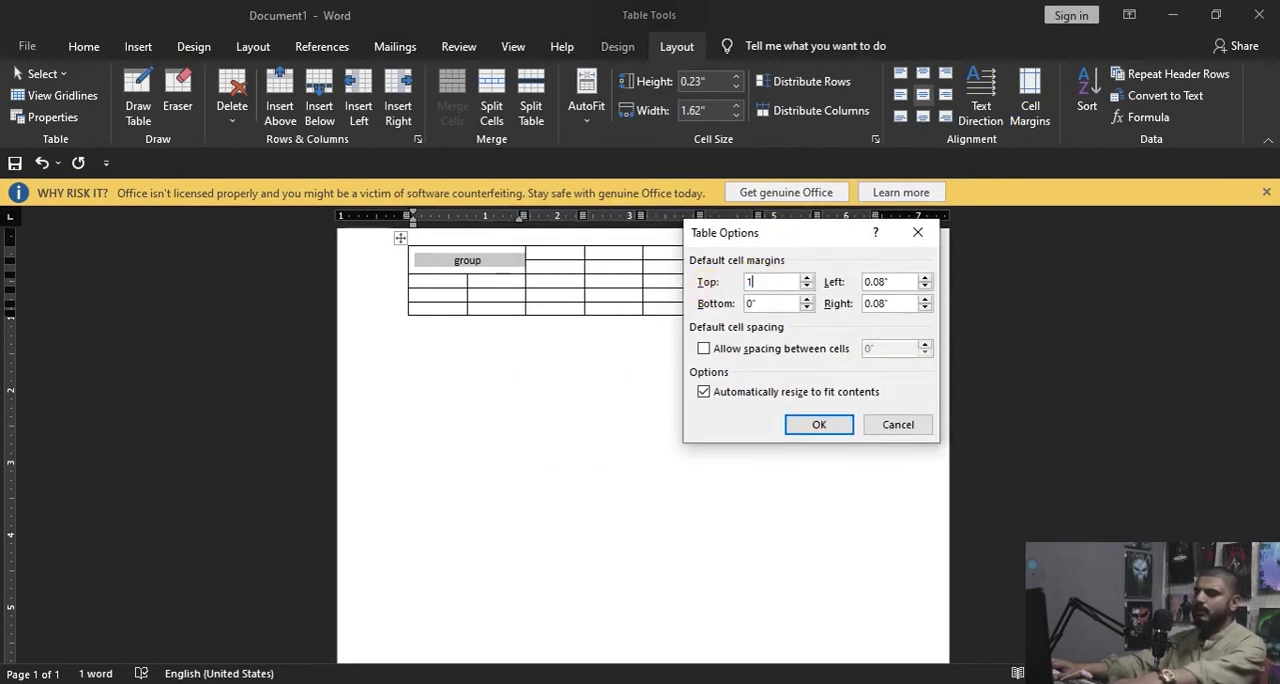
click(818, 426)
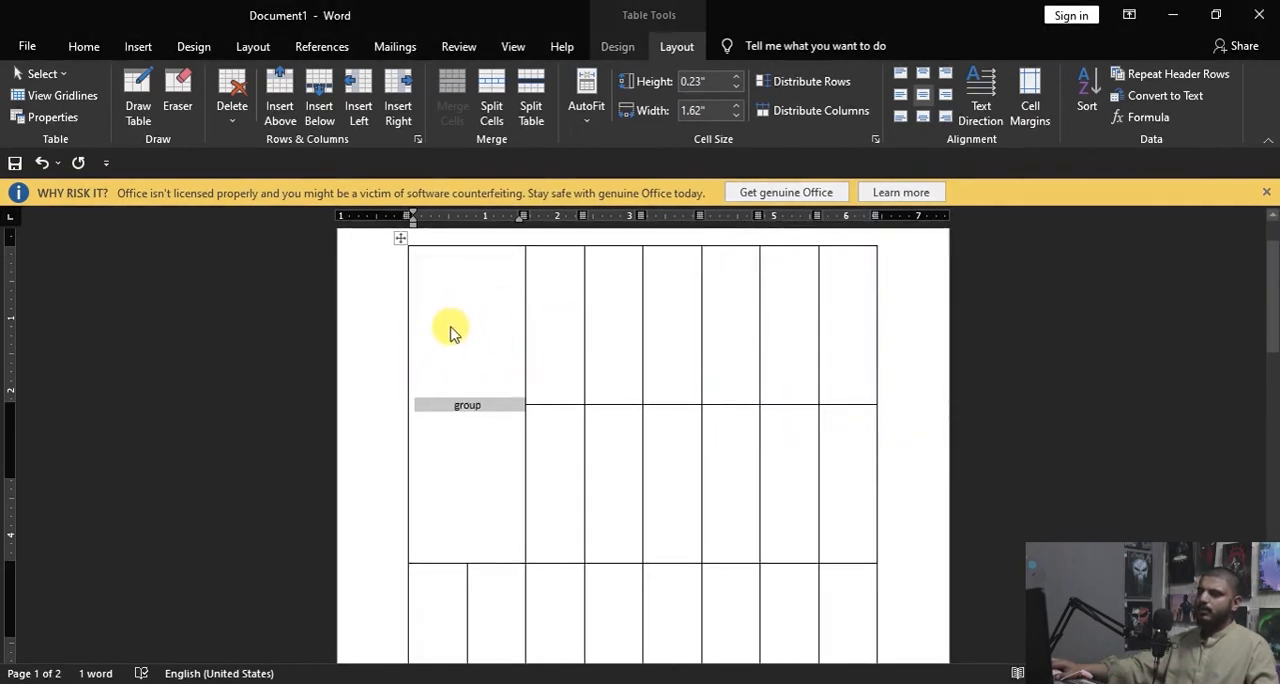
Step: Enter "dfsfdf" in the first-row cell beside "group" and center it horizontally
click(470, 368)
click(543, 322)
text(dfsfdf)
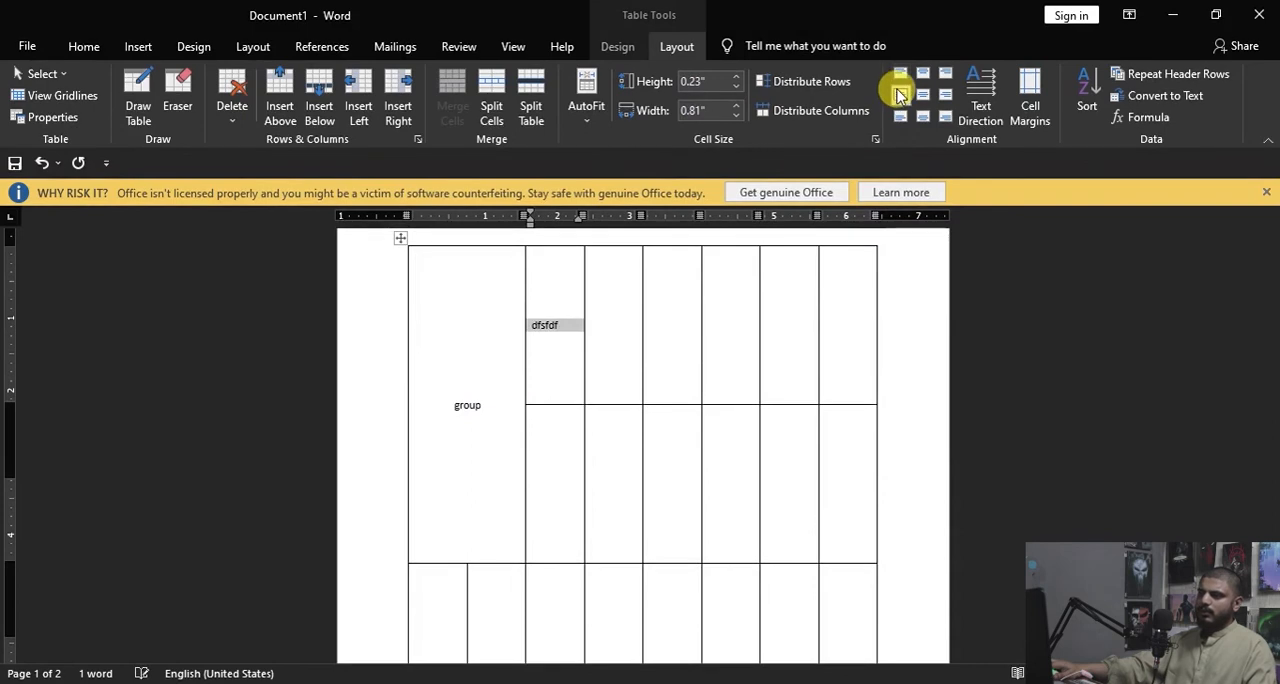
click(922, 76)
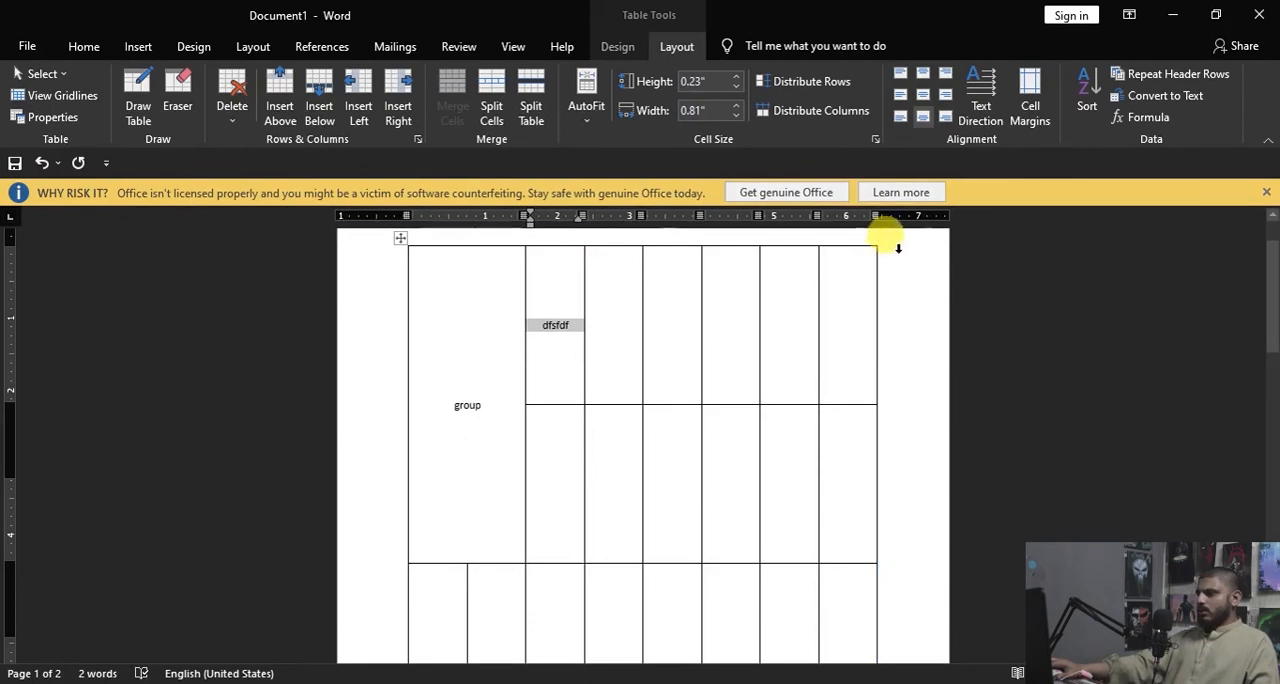
click(83, 48)
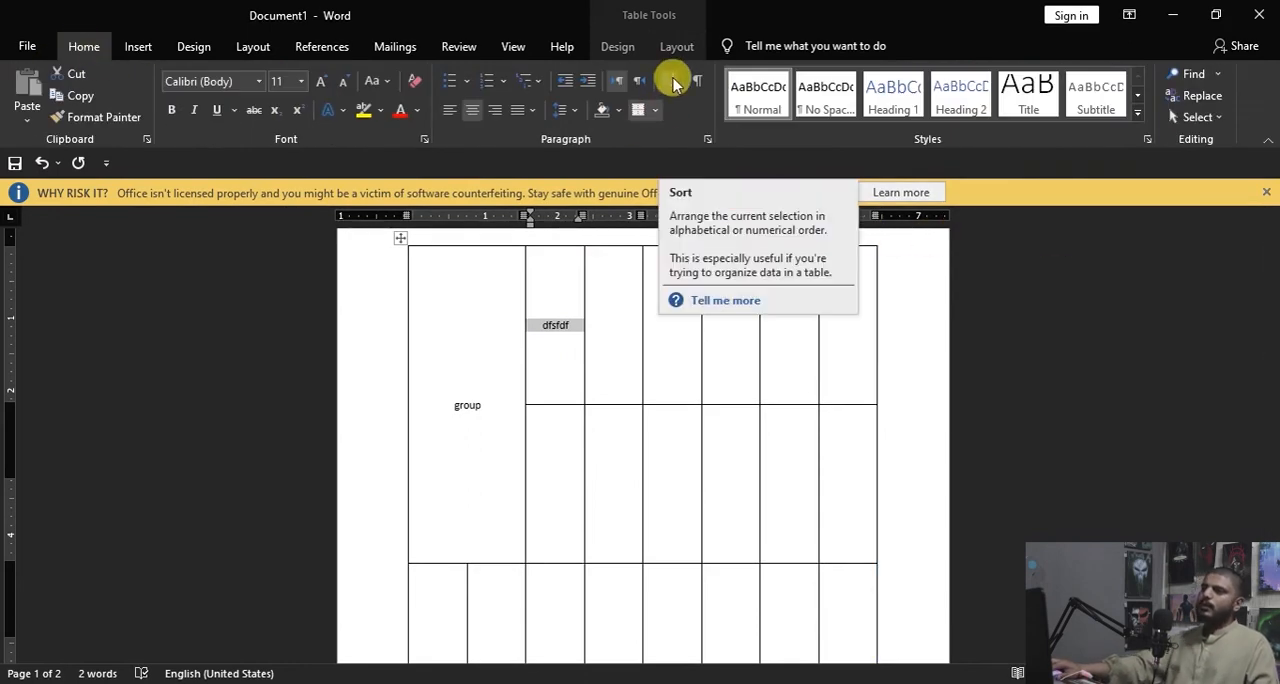
click(138, 44)
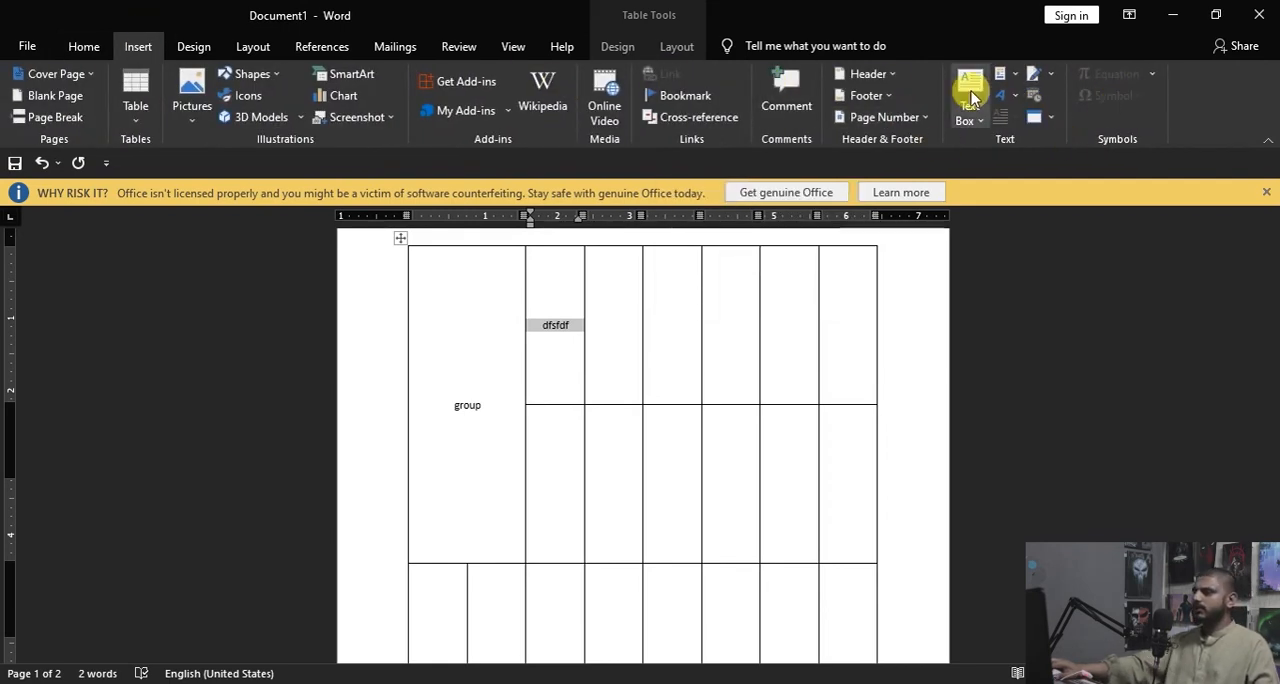
click(676, 46)
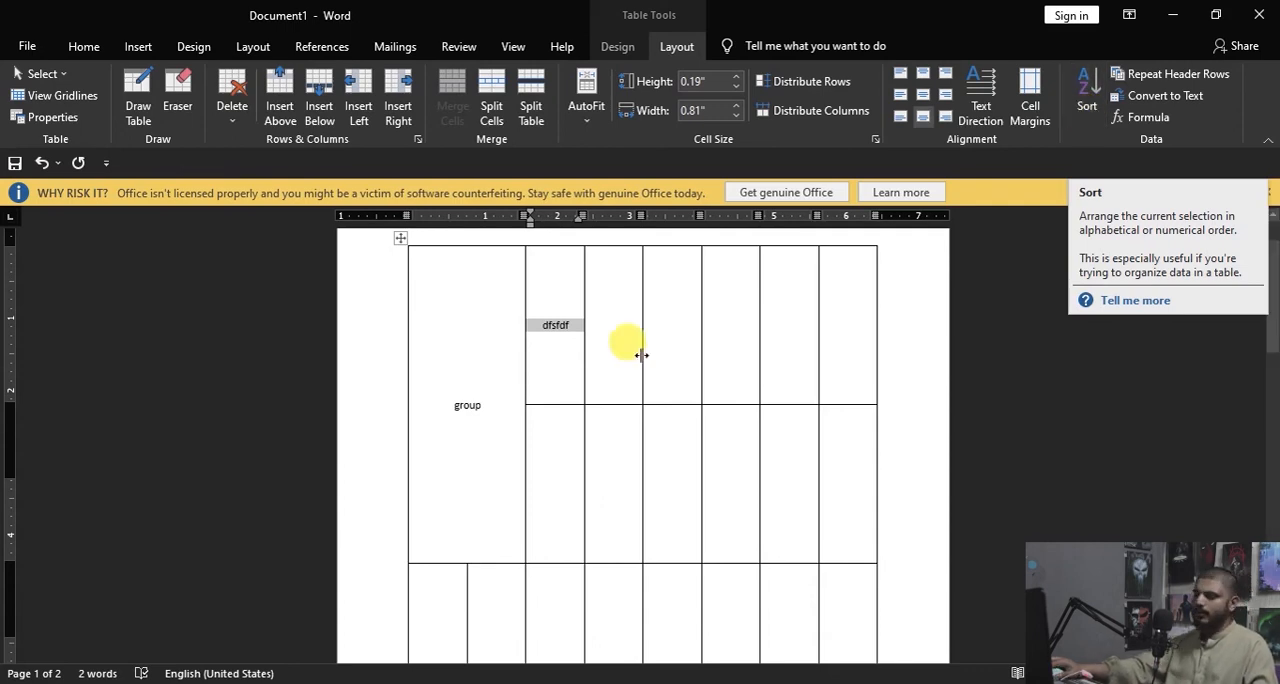
Step: Clear the whole document and insert a new table with four columns and five rows
key(ctrl+a)
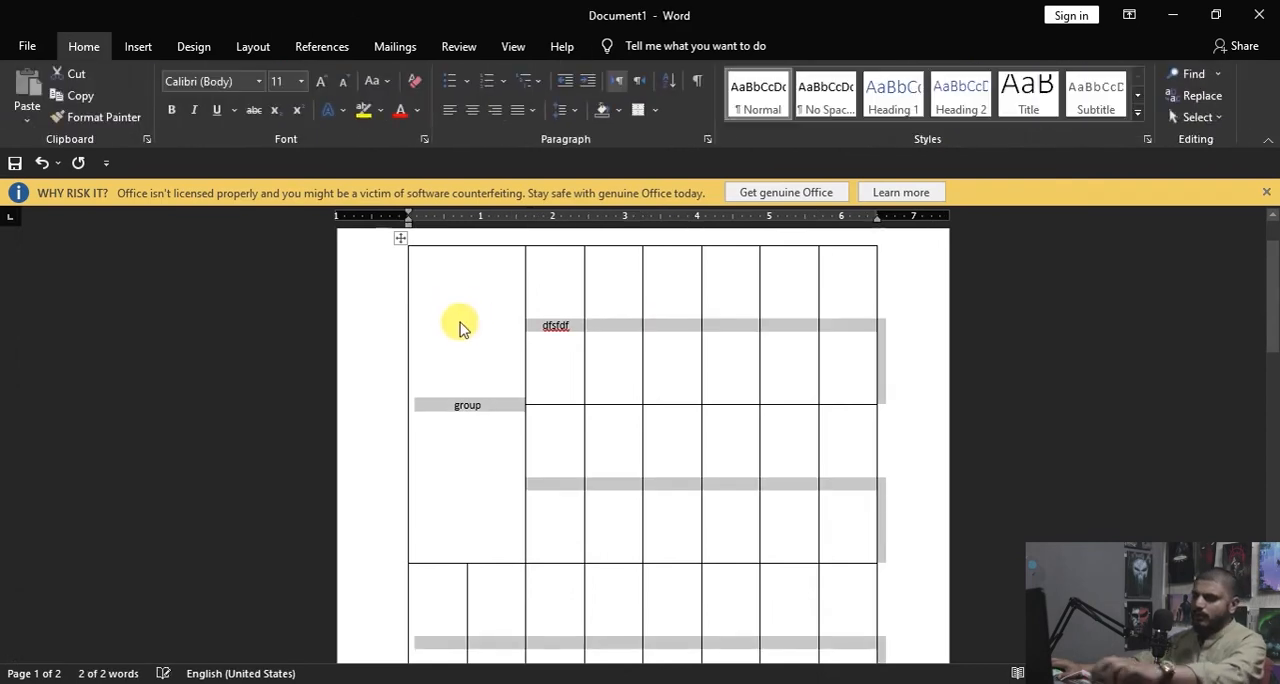
key(Delete)
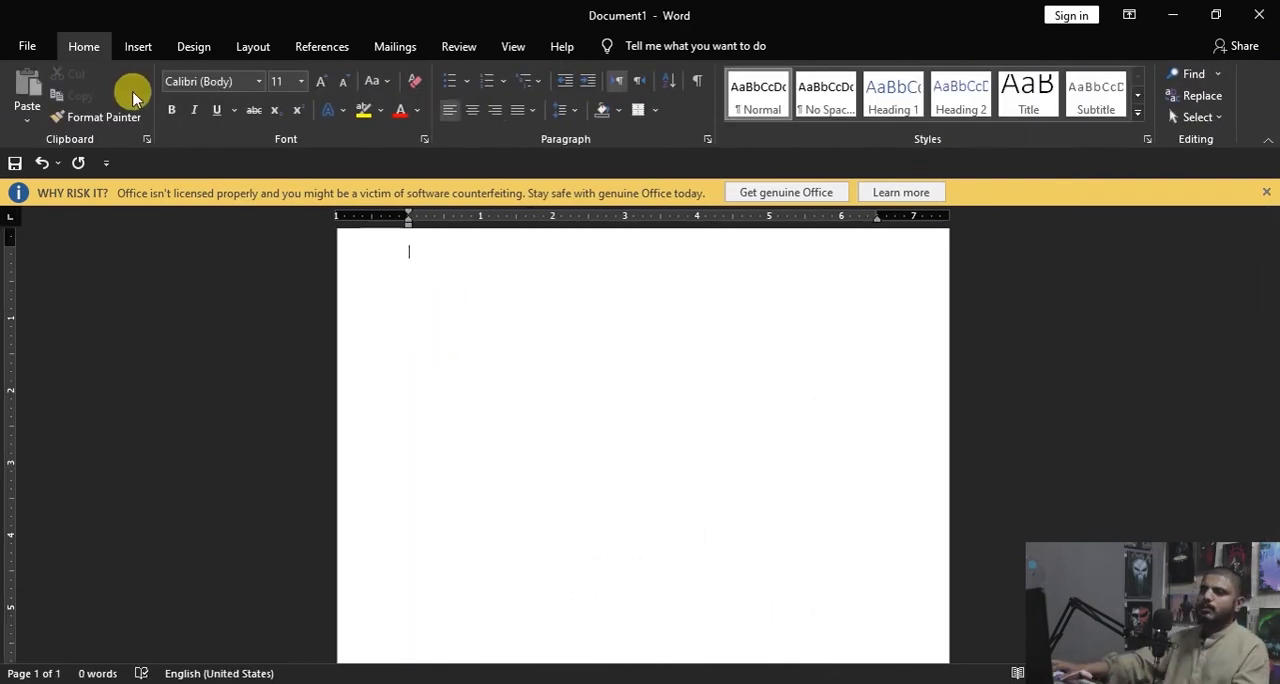
click(138, 47)
click(136, 112)
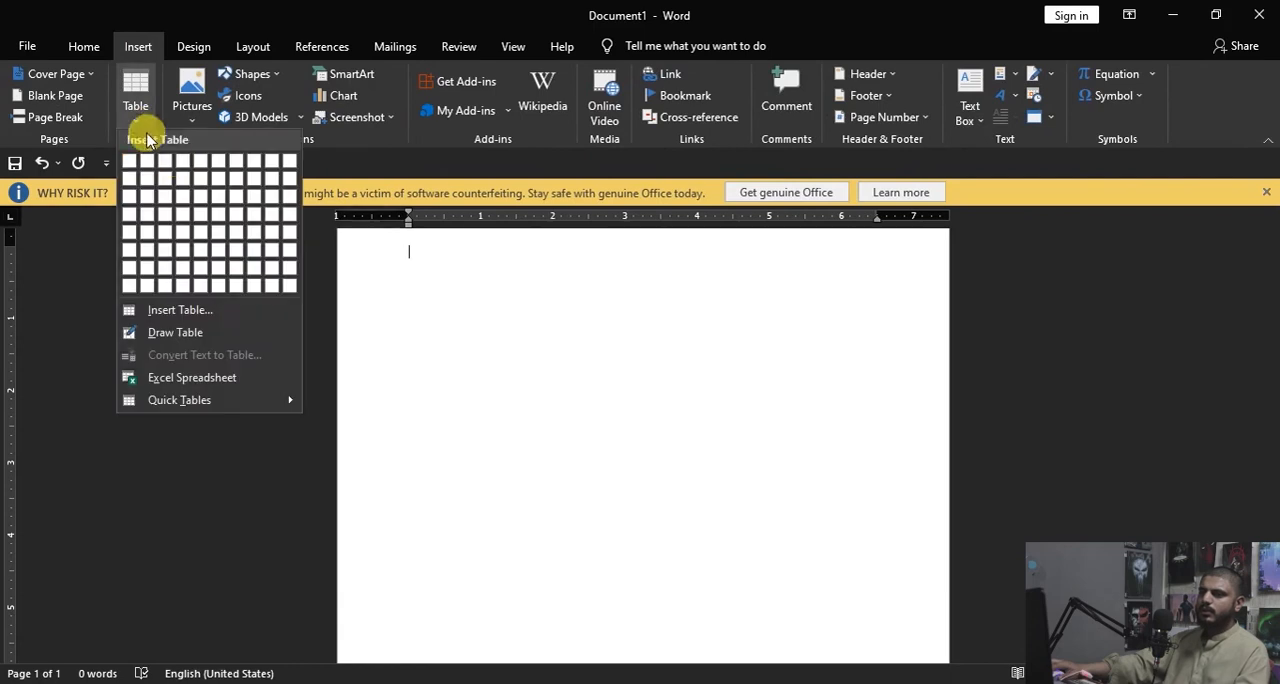
click(182, 228)
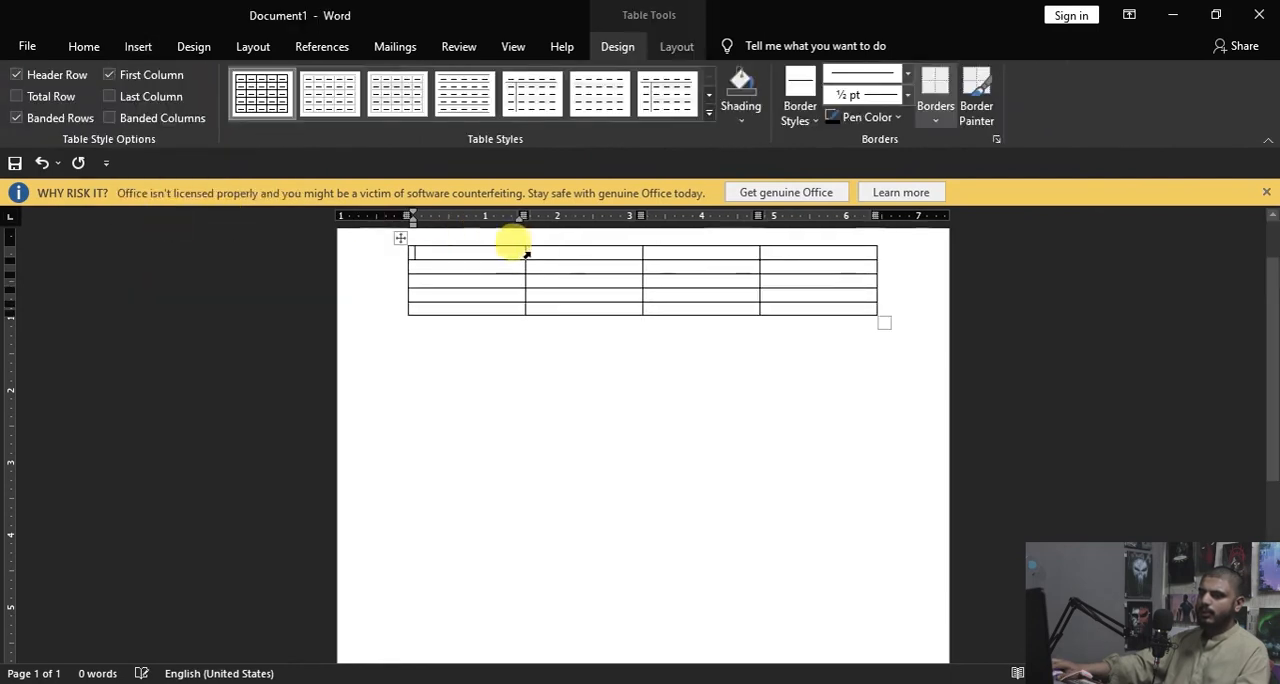
Step: Enter a first name in the new table's first cell, followed by an empty line
text(us)
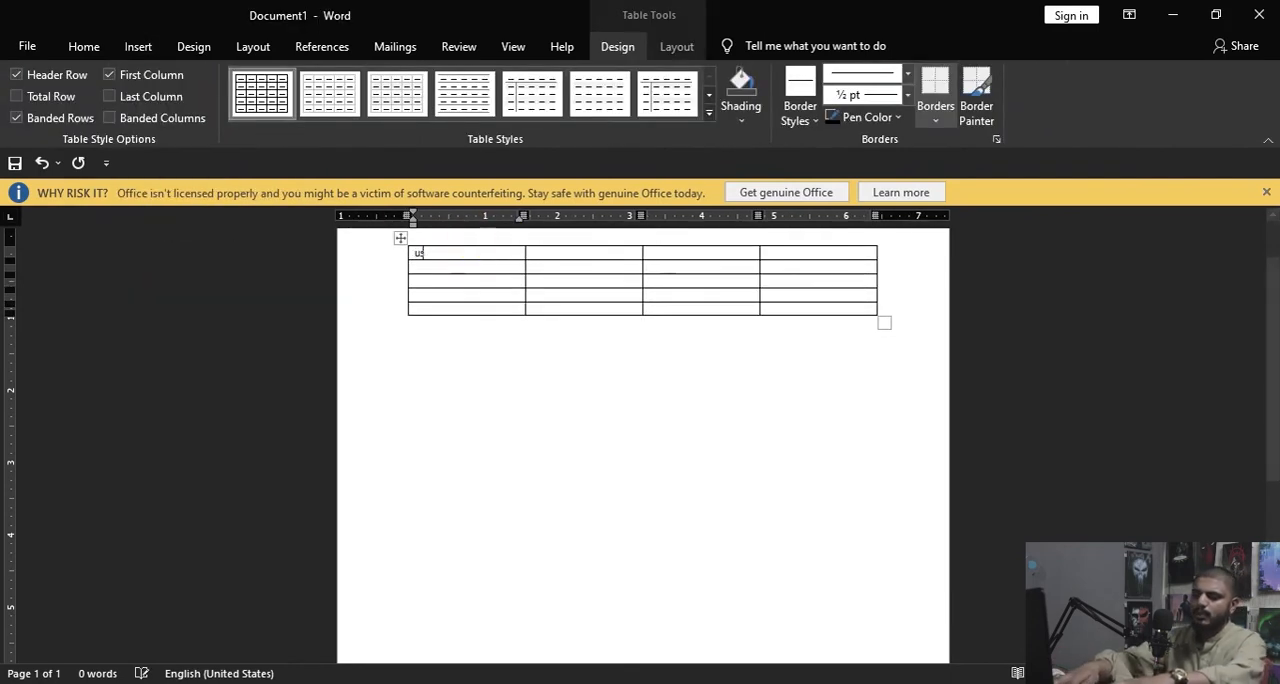
text(man)
key(Return)
text(sa)
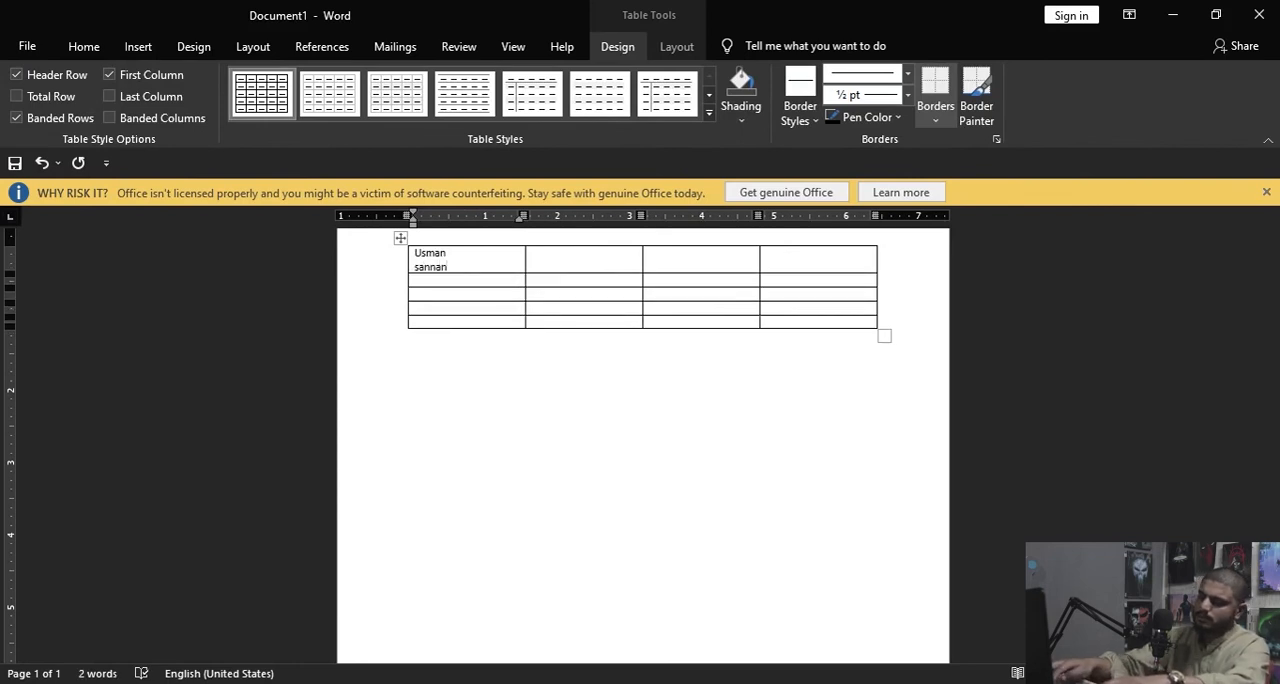
key(BackSpace)
key(Return)
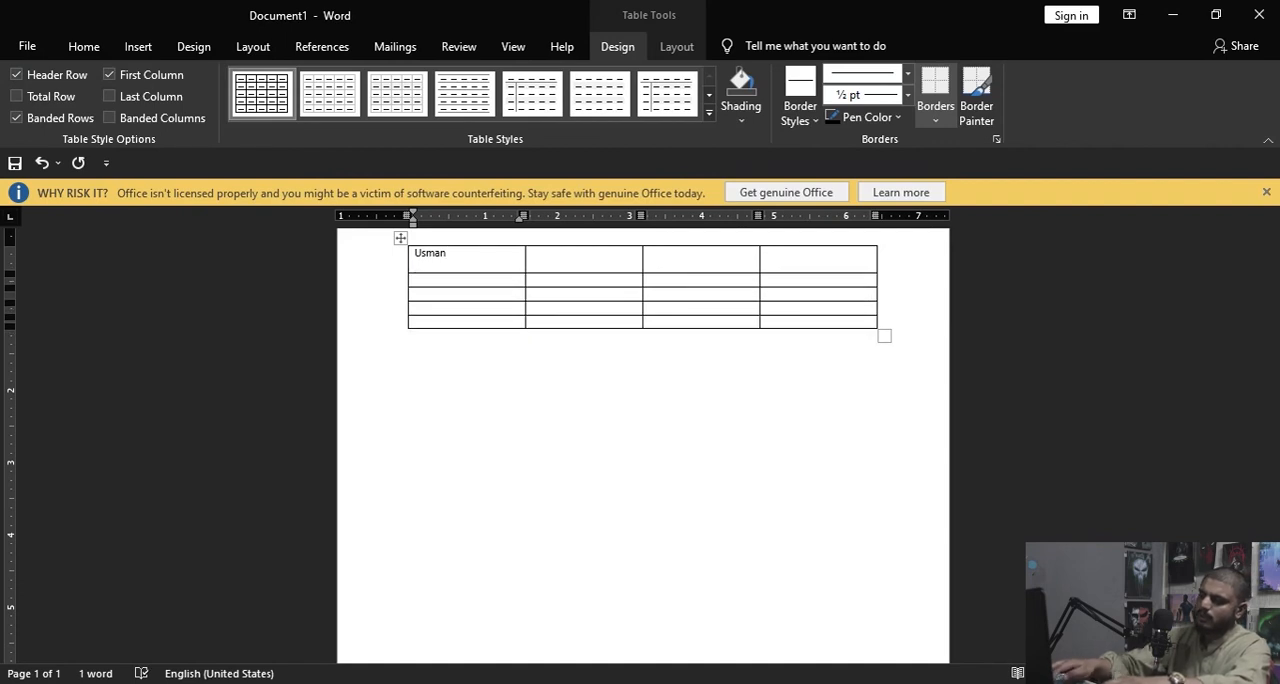
Step: Enter one first name in each of the four remaining cells of the first column
click(451, 279)
text(sannan)
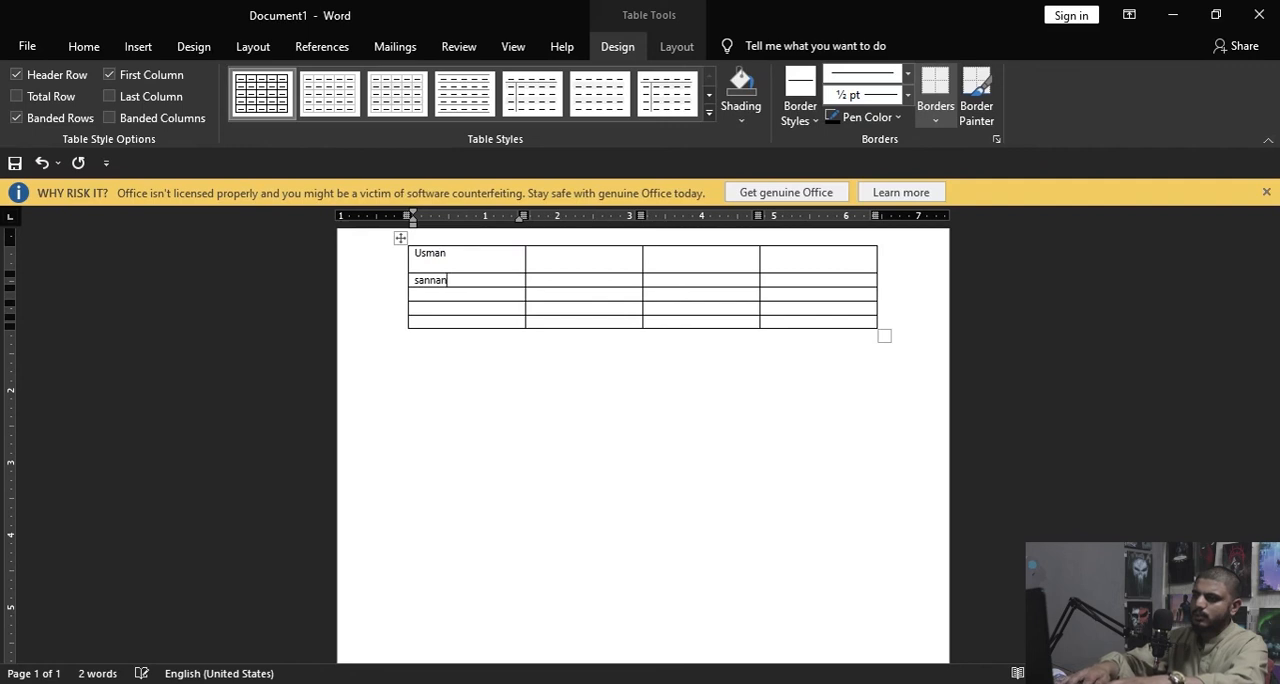
click(446, 294)
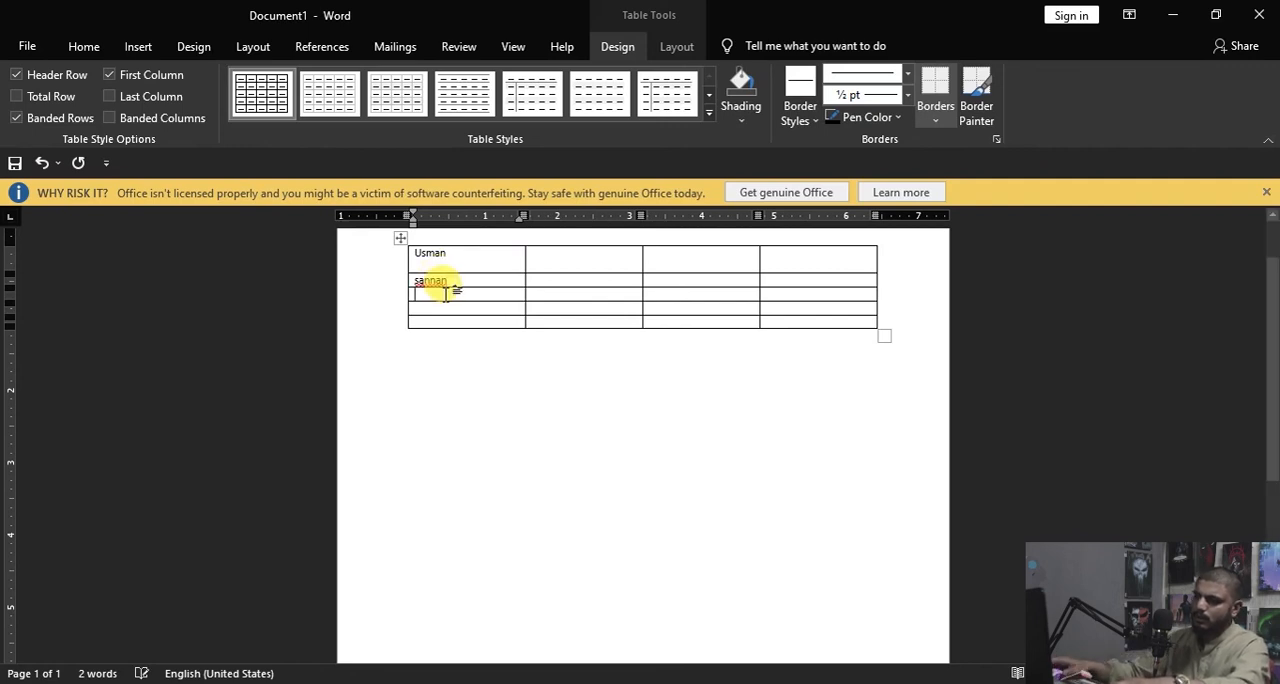
text(umer)
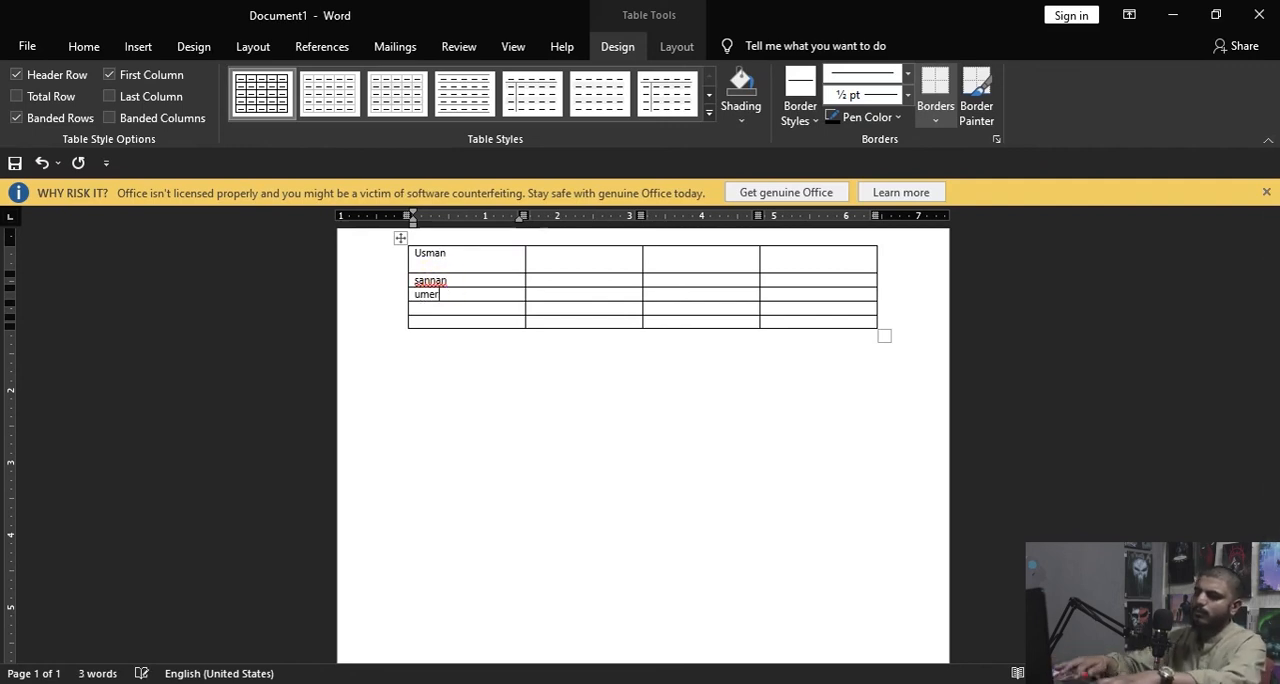
click(437, 310)
text(ali)
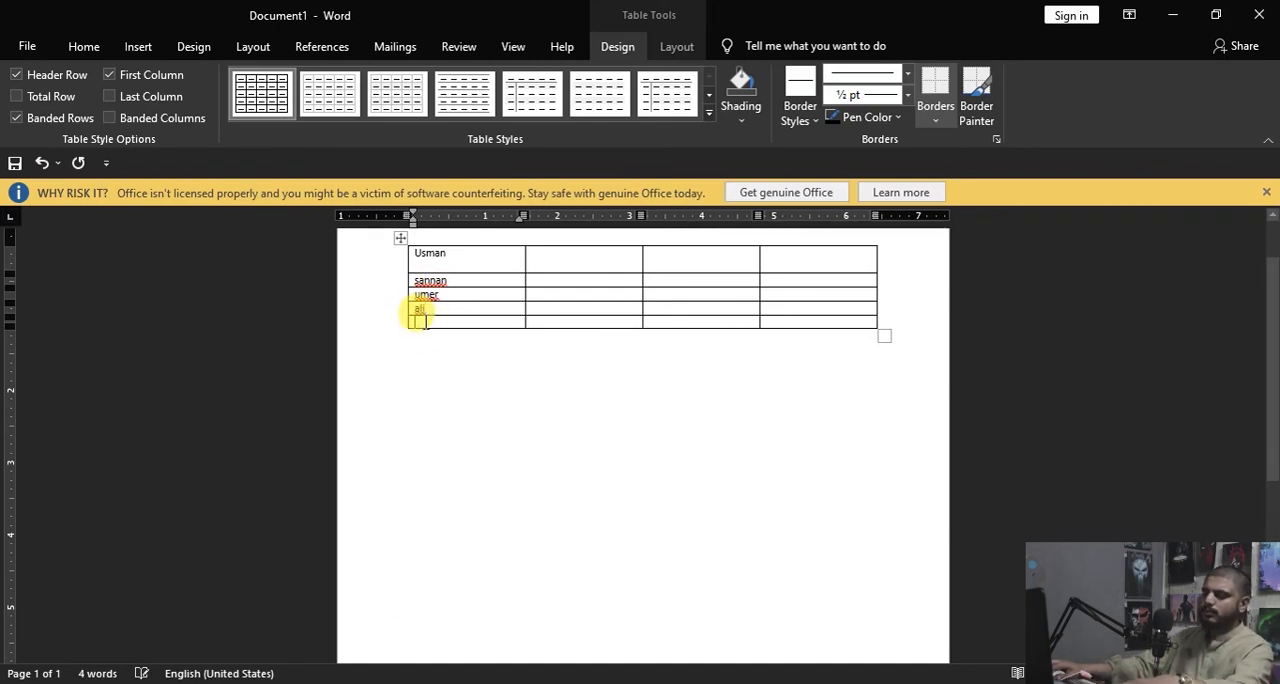
click(423, 321)
text(sha)
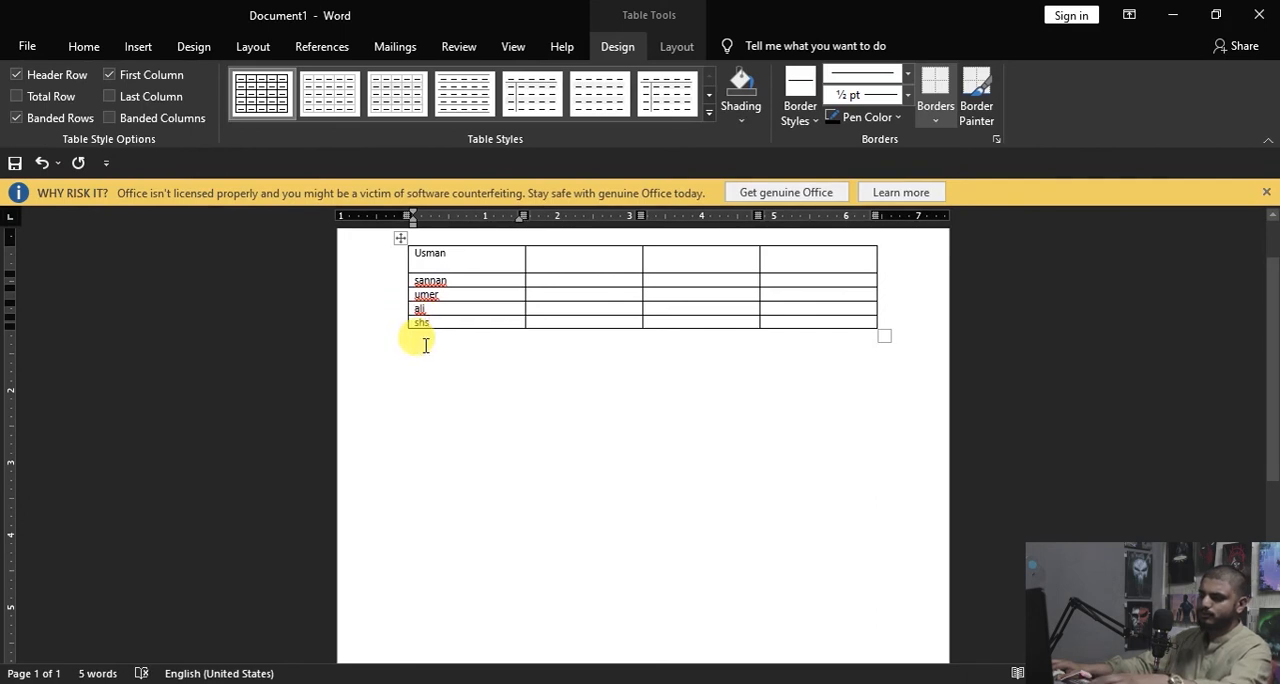
text(moon)
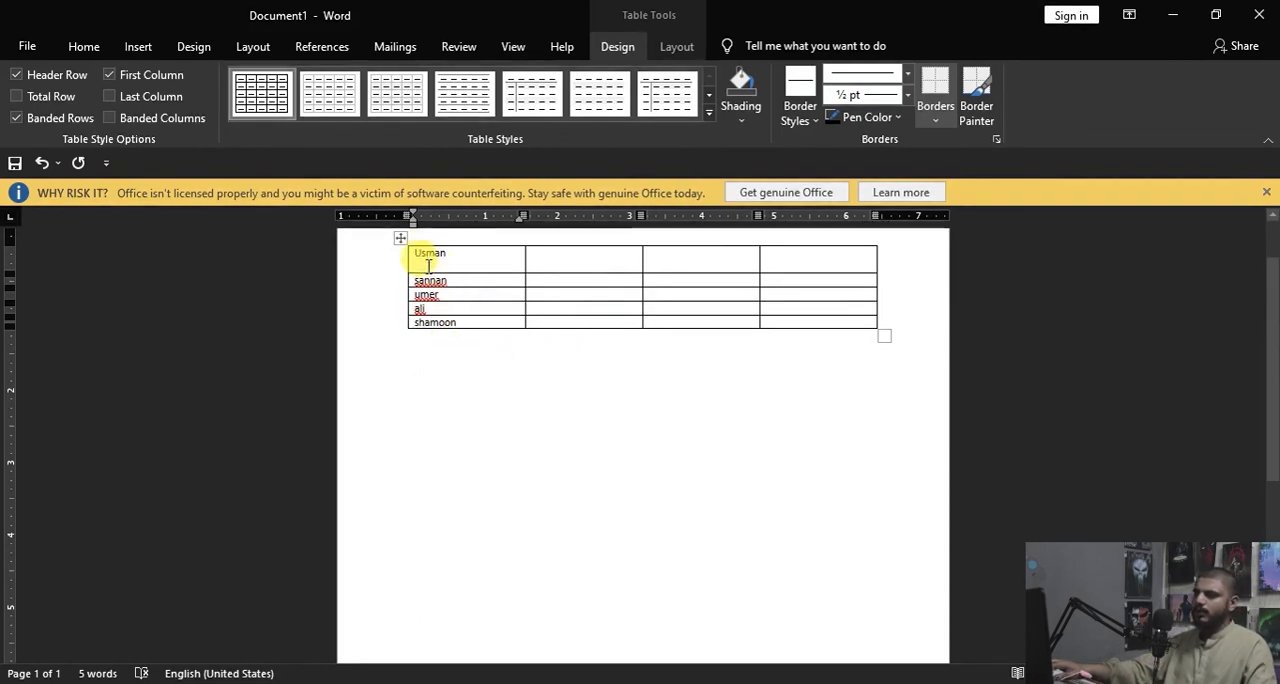
Step: Remove the empty line from the table's first cell and try to sort the first column using the default sort key
key(BackSpace)
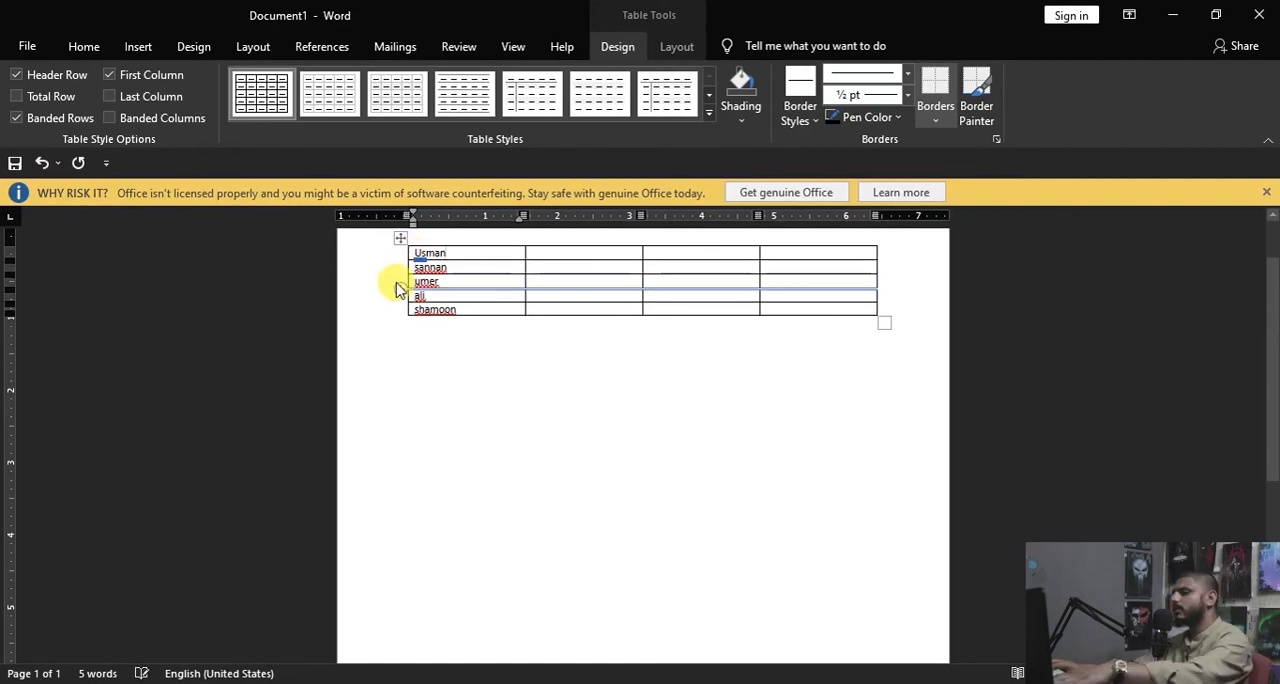
drag(465, 310, 423, 251)
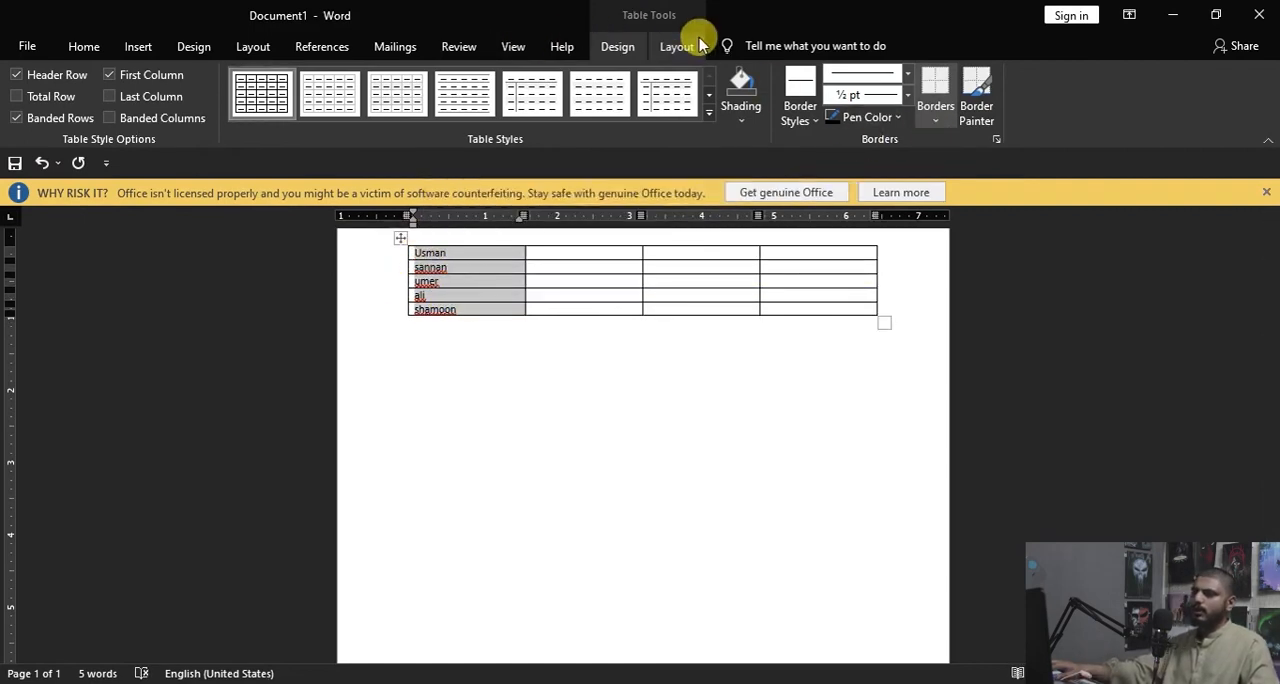
click(672, 48)
click(1089, 115)
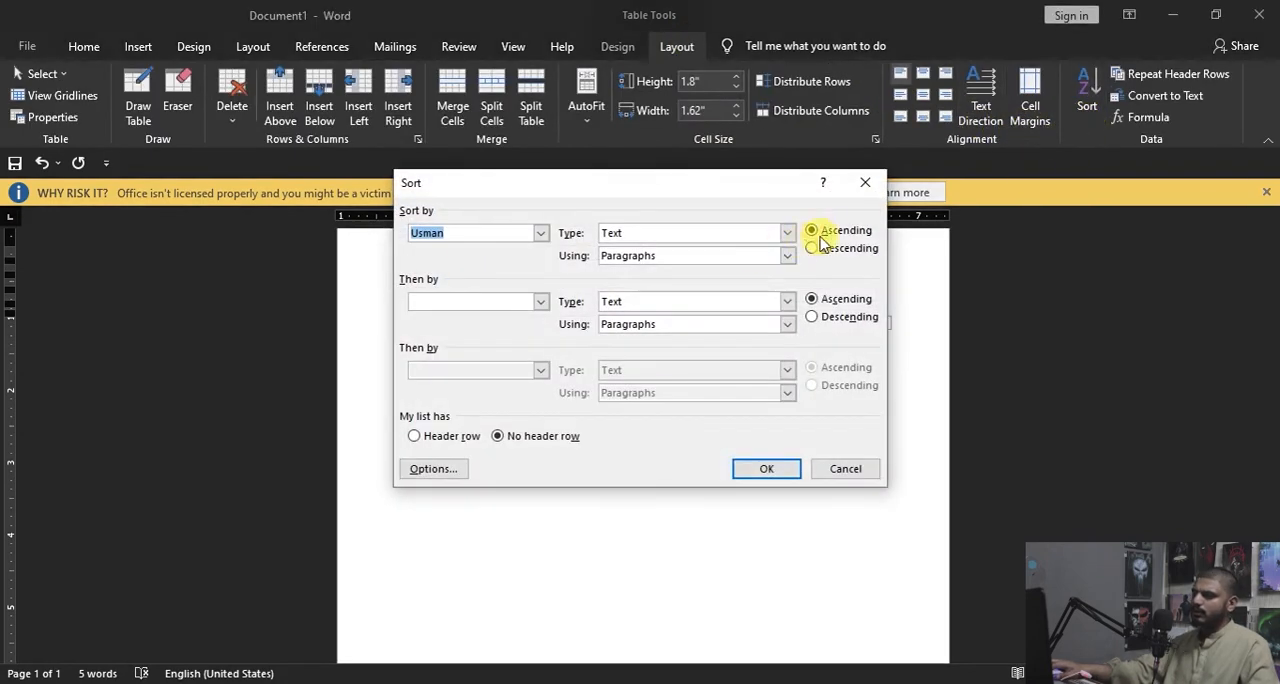
click(770, 468)
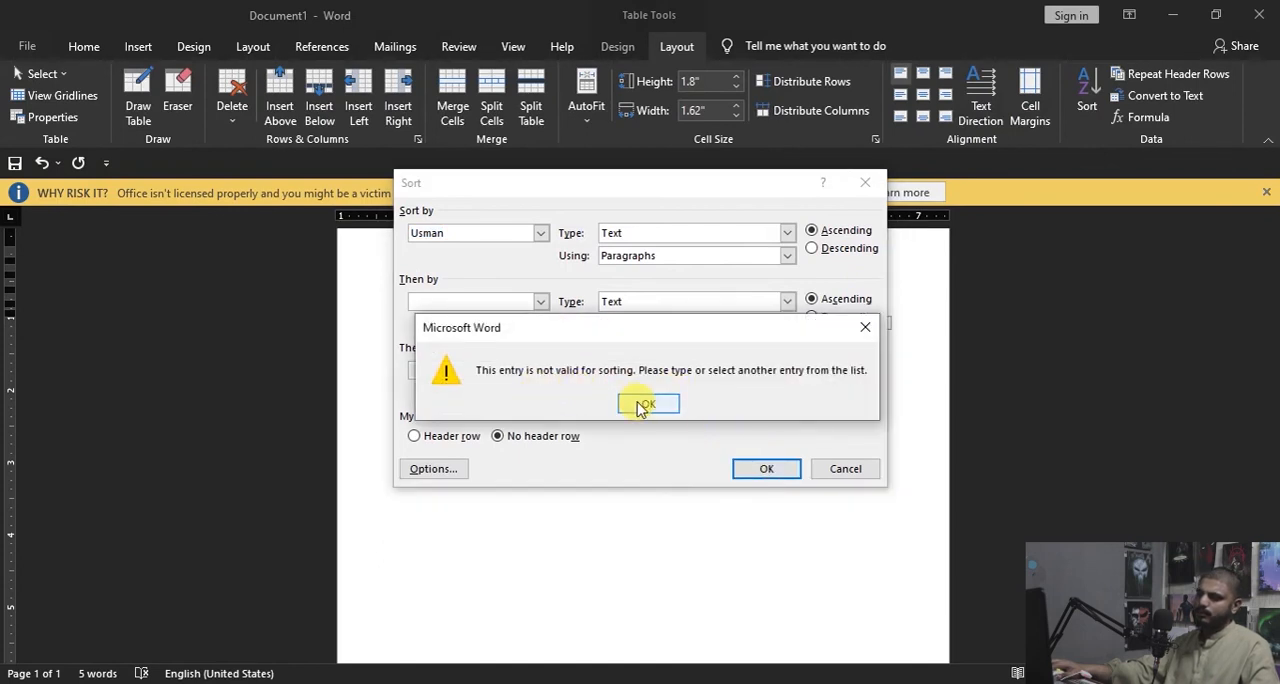
click(645, 404)
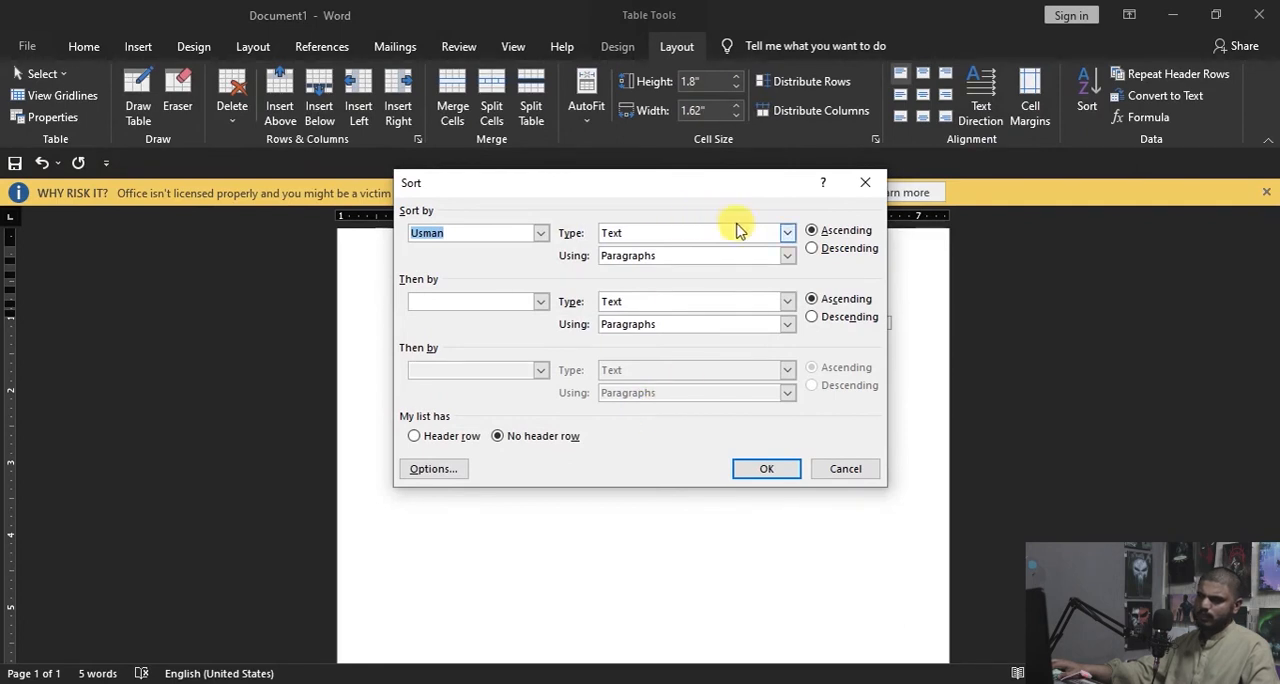
Step: Sort the table by Column 1 as text in ascending order, using paragraphs and no header row
click(787, 233)
click(787, 235)
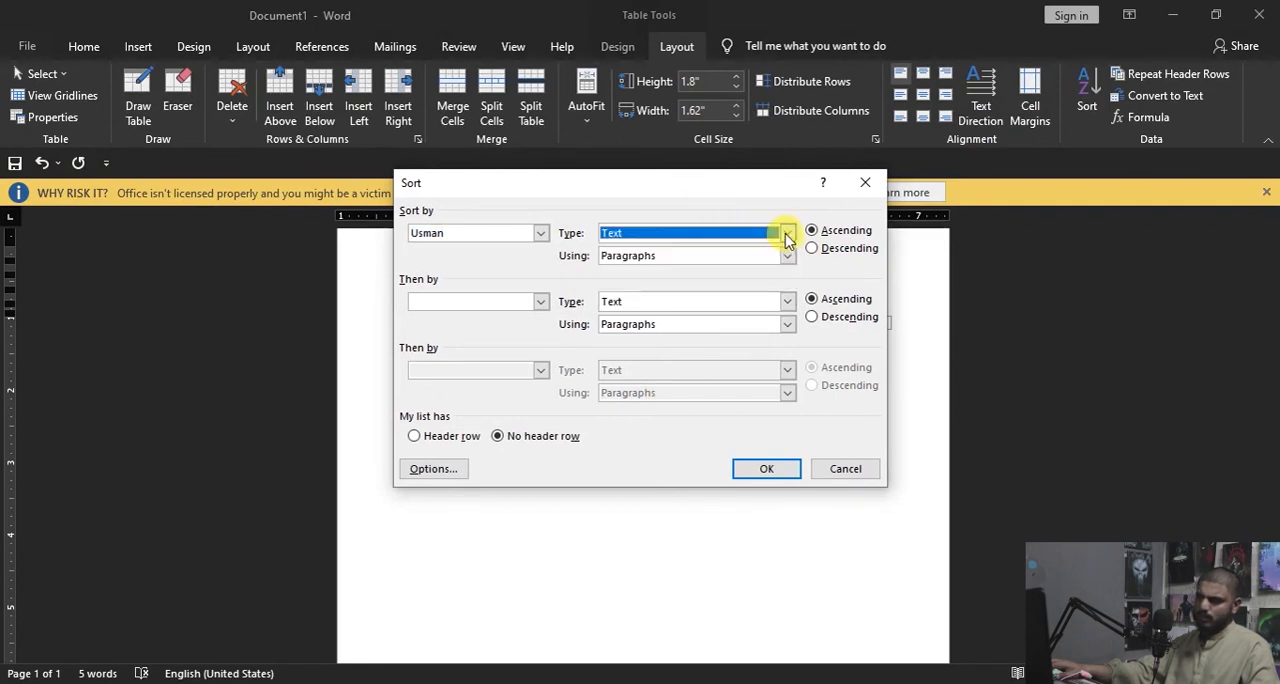
click(789, 256)
click(790, 259)
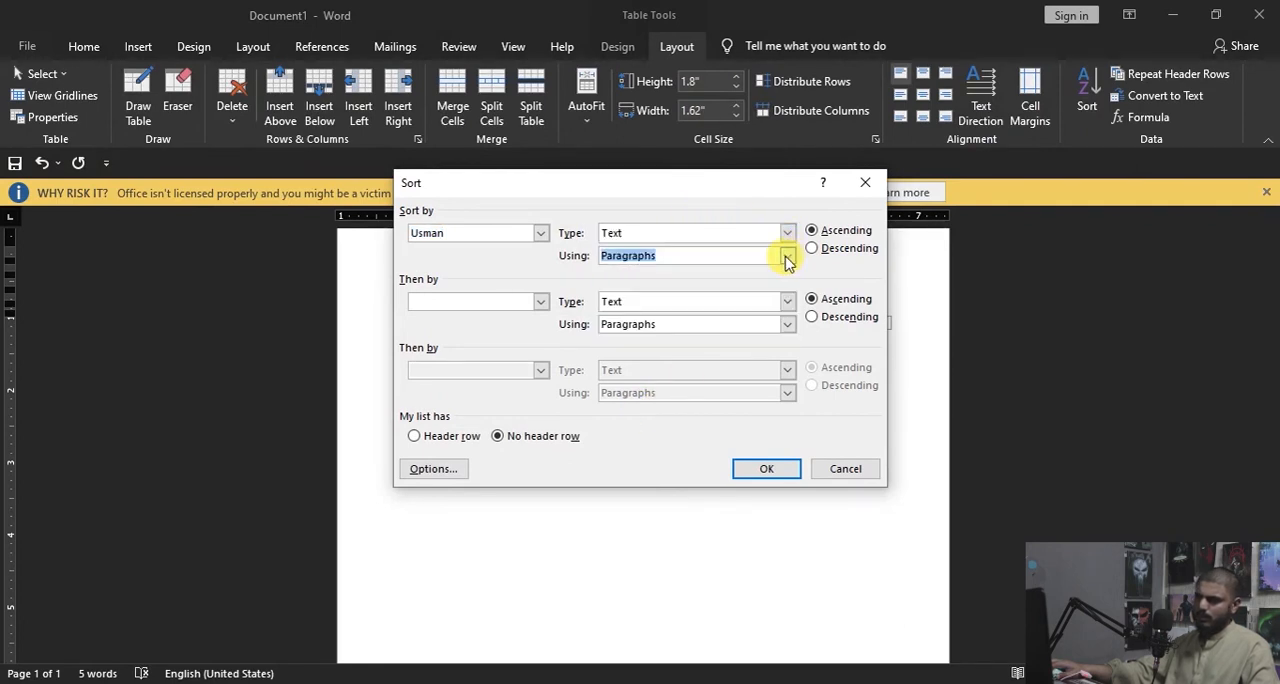
click(787, 260)
click(684, 272)
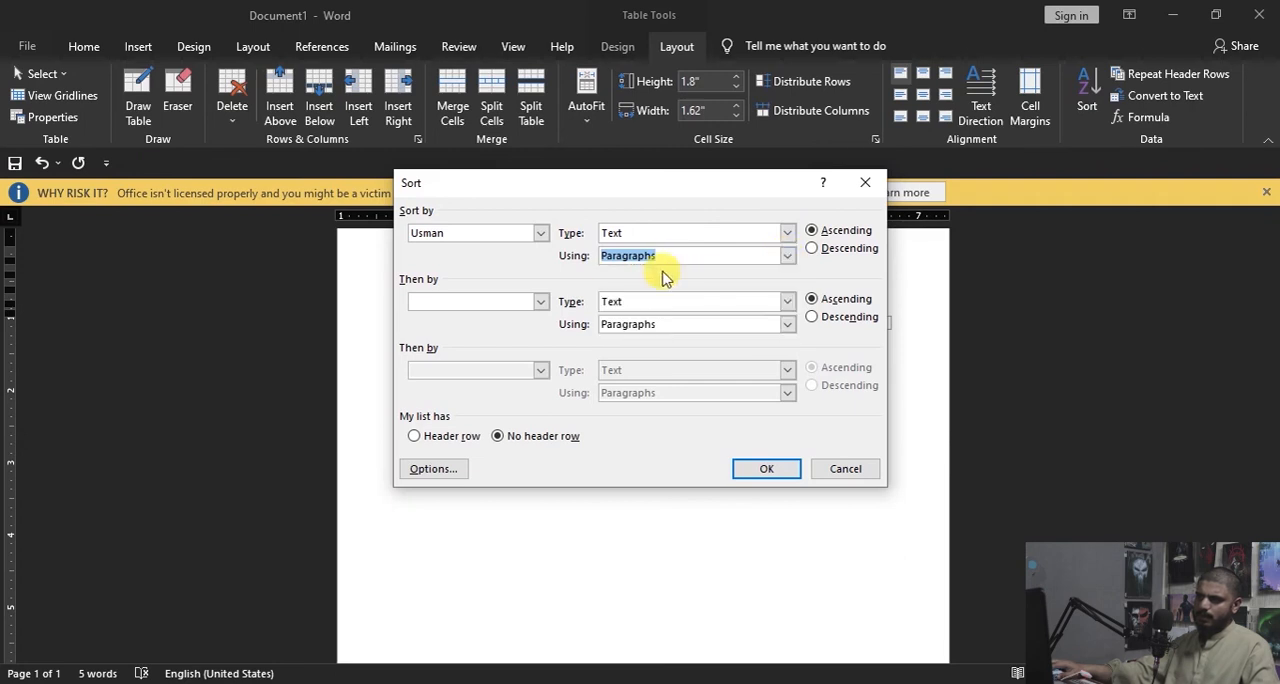
click(541, 233)
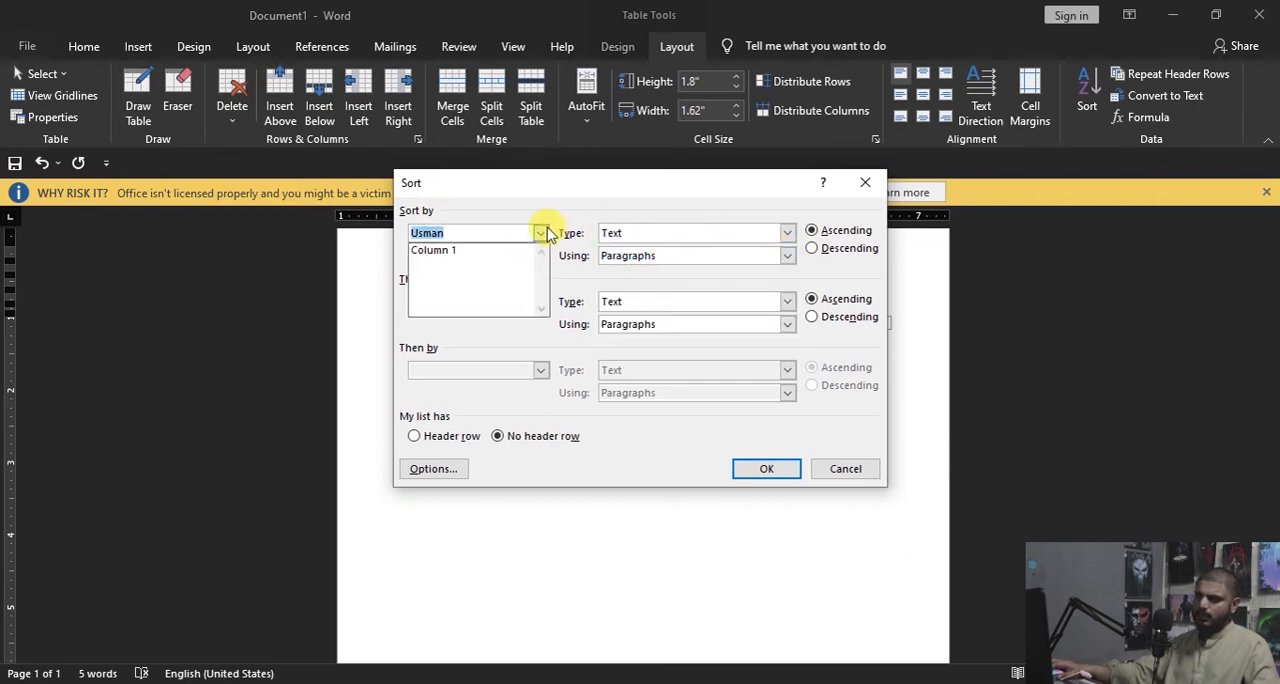
click(466, 252)
click(757, 466)
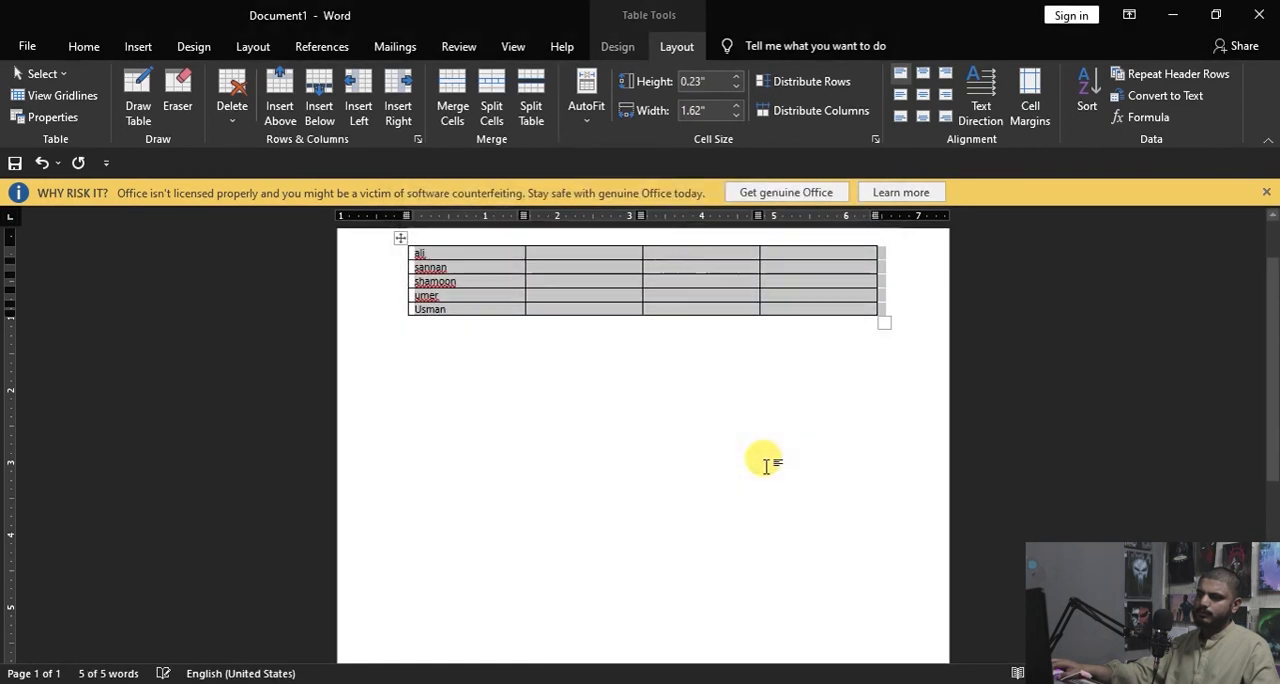
click(646, 398)
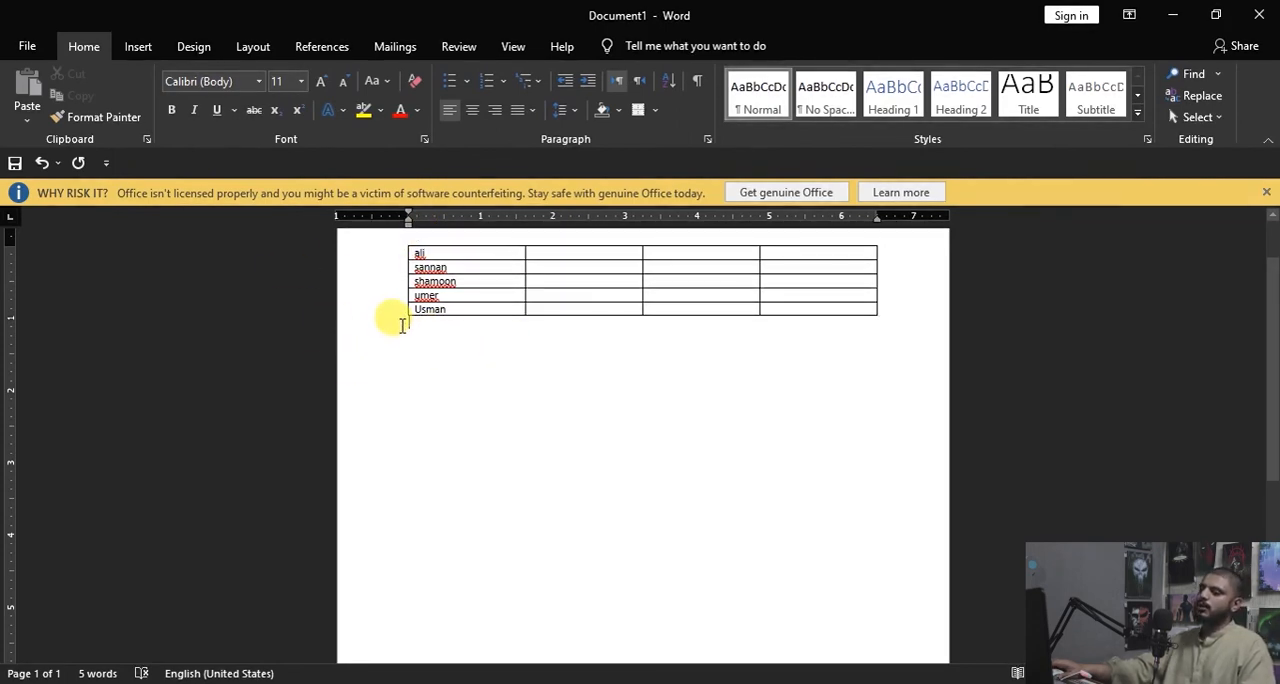
Step: Undo the ascending sort of the table
mouse_move(404, 283)
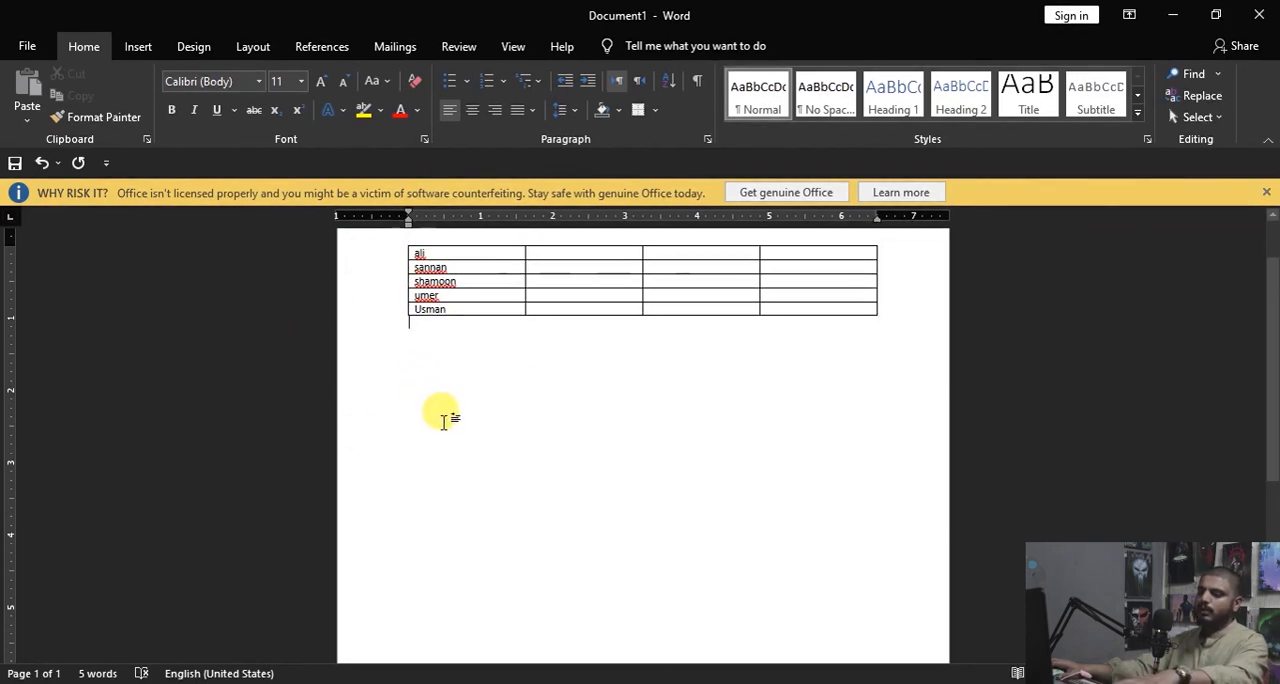
key(ctrl+z)
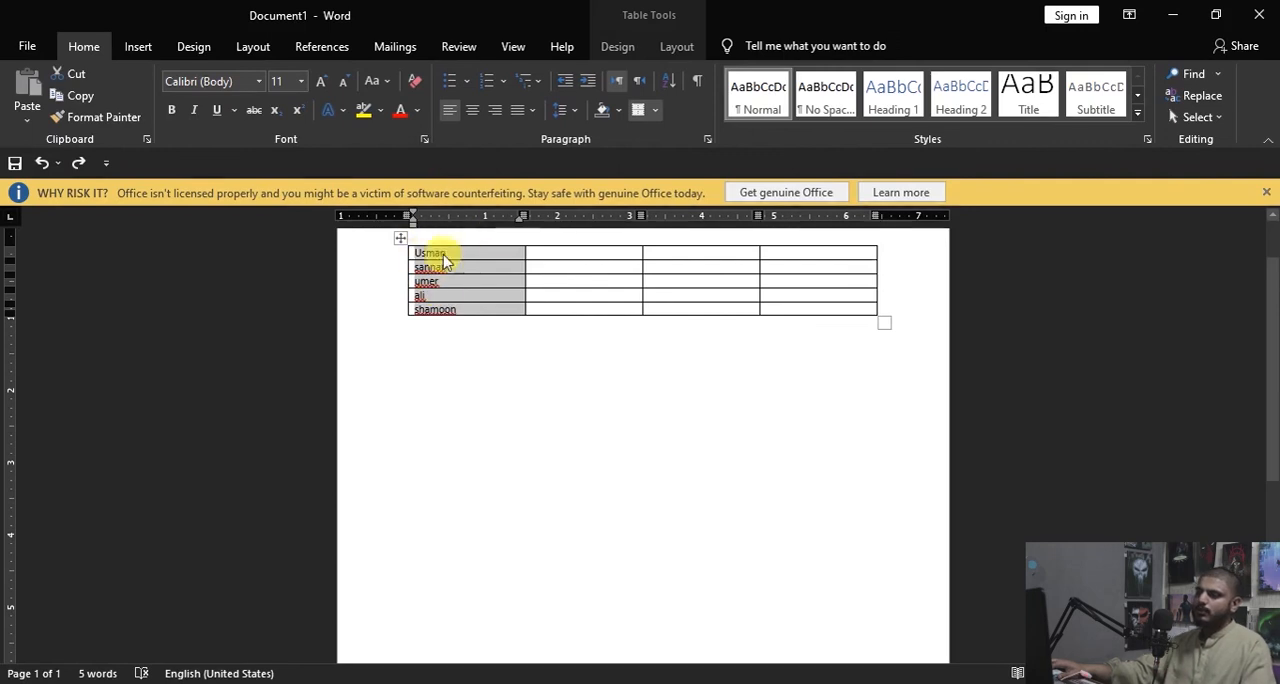